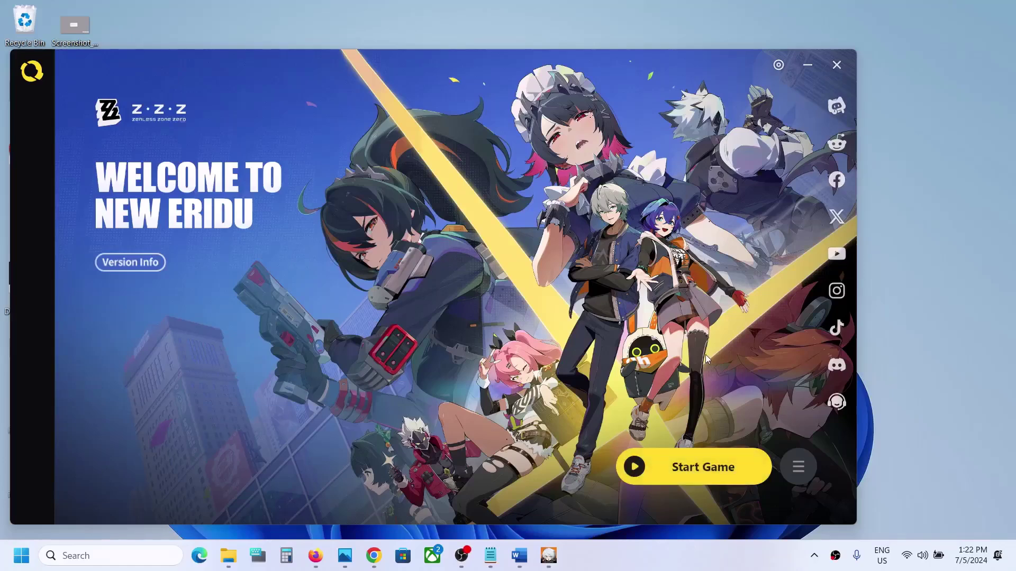
Select -force-d3d12 in the Word guide, then open the launcher's Game Settings Basic Information
left_click(519, 555)
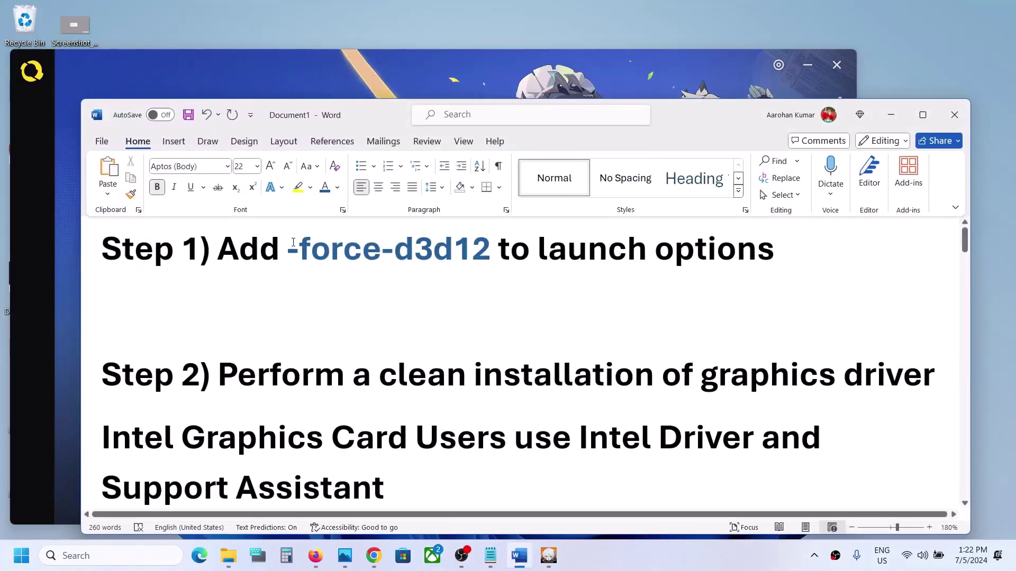
left_click_drag(289, 245, 450, 250)
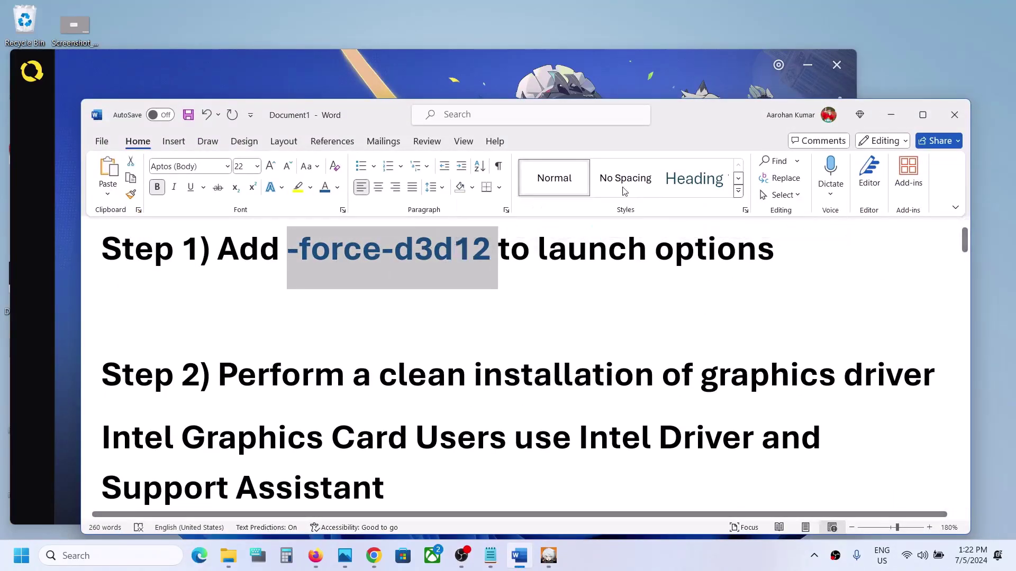
left_click(890, 116)
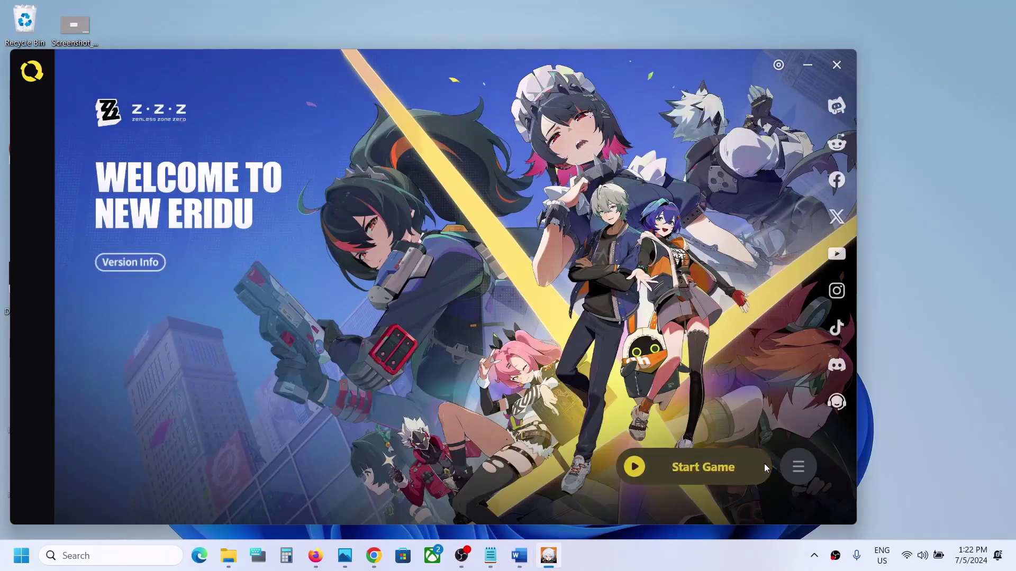
left_click(804, 468)
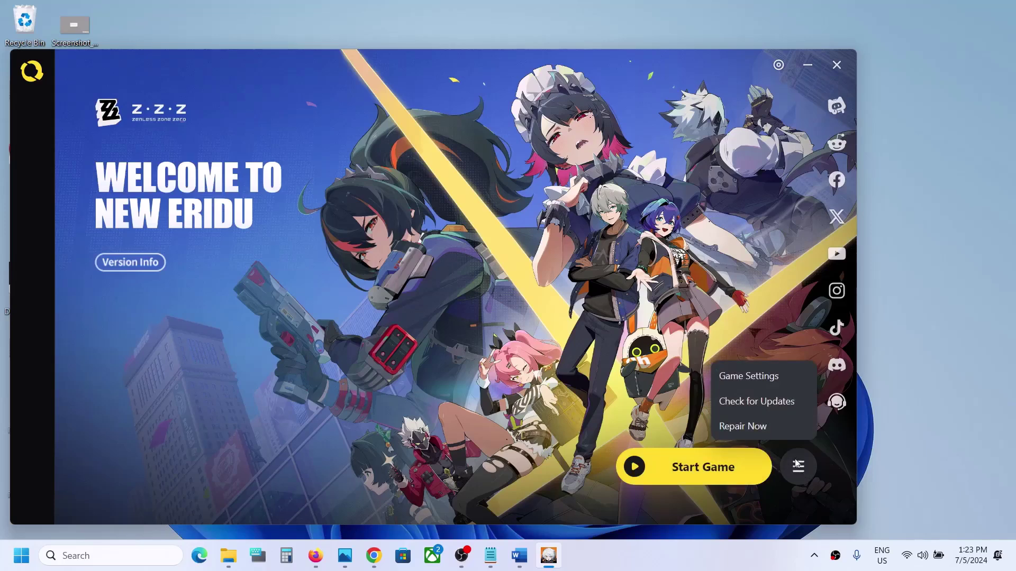
left_click(754, 382)
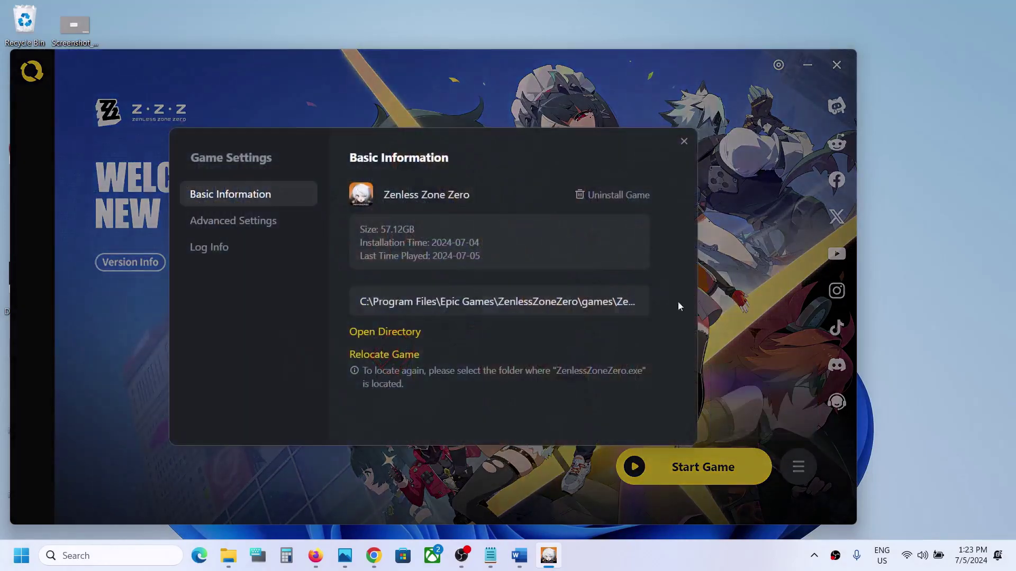
Open the game's install folder and the ZenlessZoneZero.exe Properties dialog
left_click(393, 333)
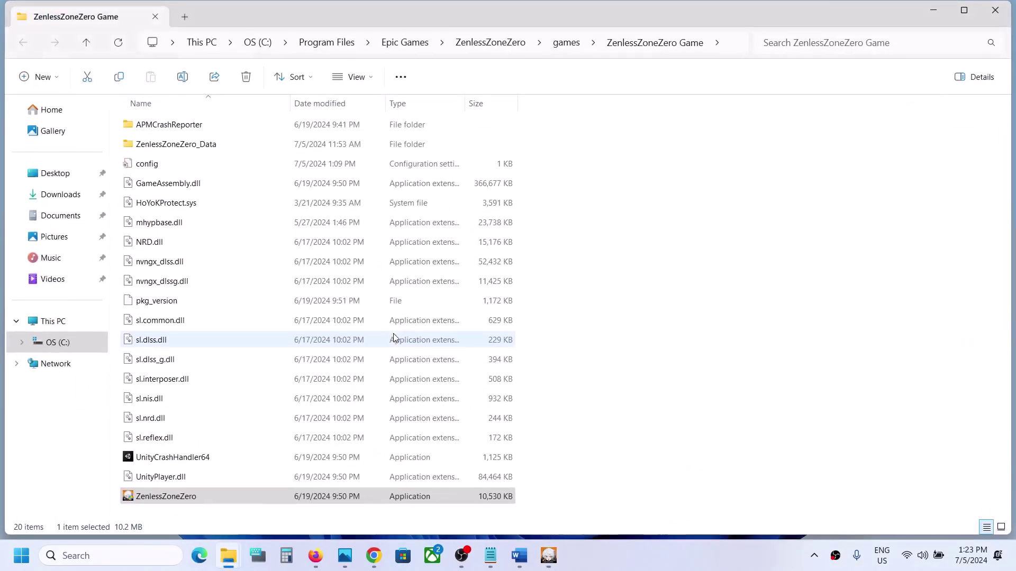
left_click(167, 501)
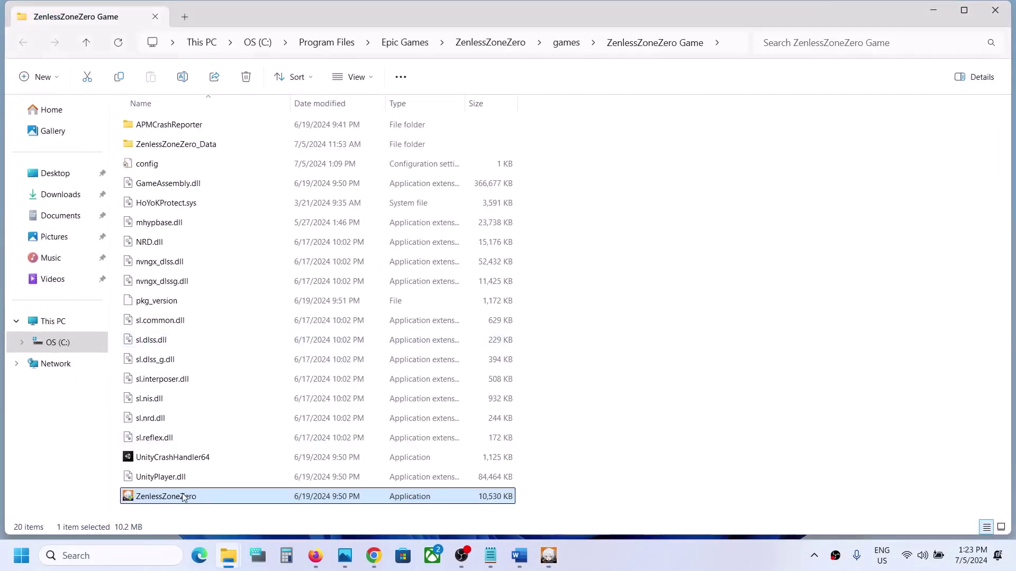
right_click(184, 502)
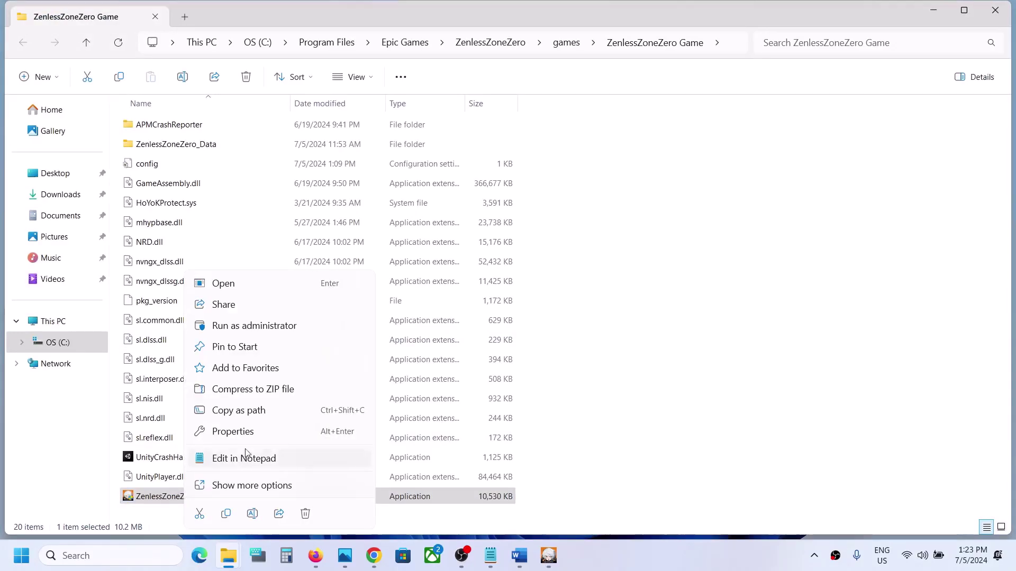
left_click(251, 431)
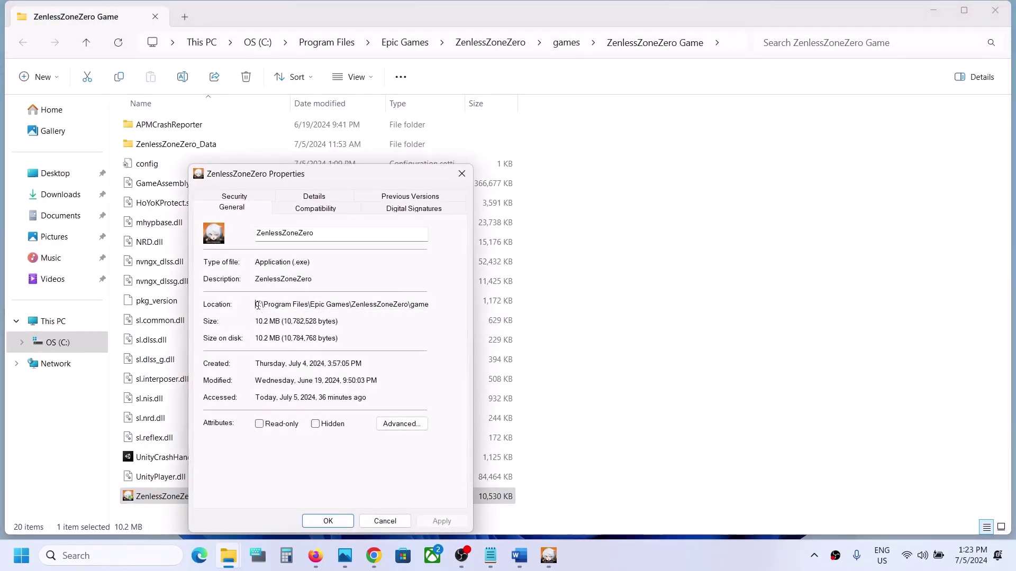
Copy the executable's Location path and show the desktop
left_click_drag(256, 304, 442, 304)
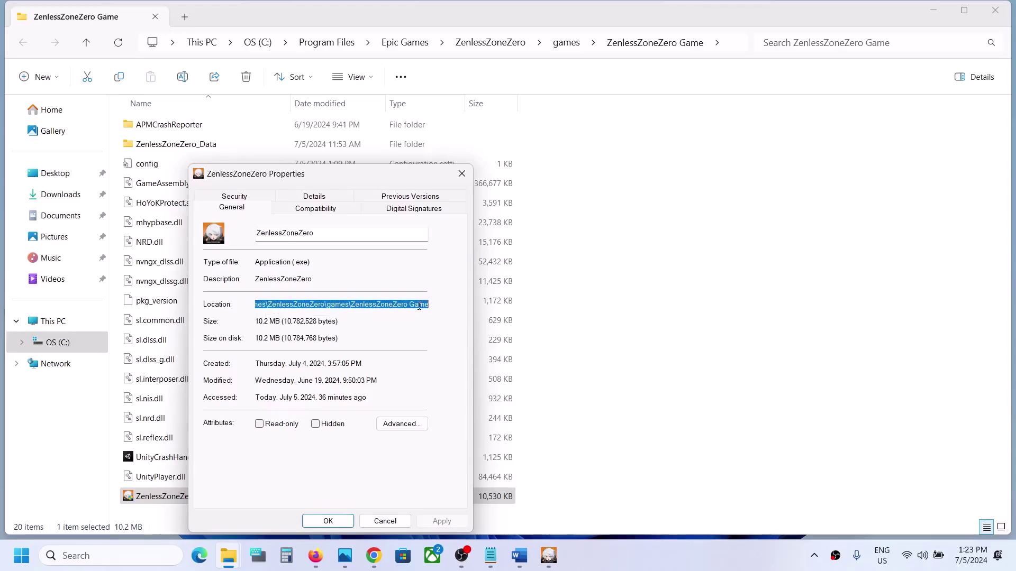
right_click(427, 306)
left_click(451, 348)
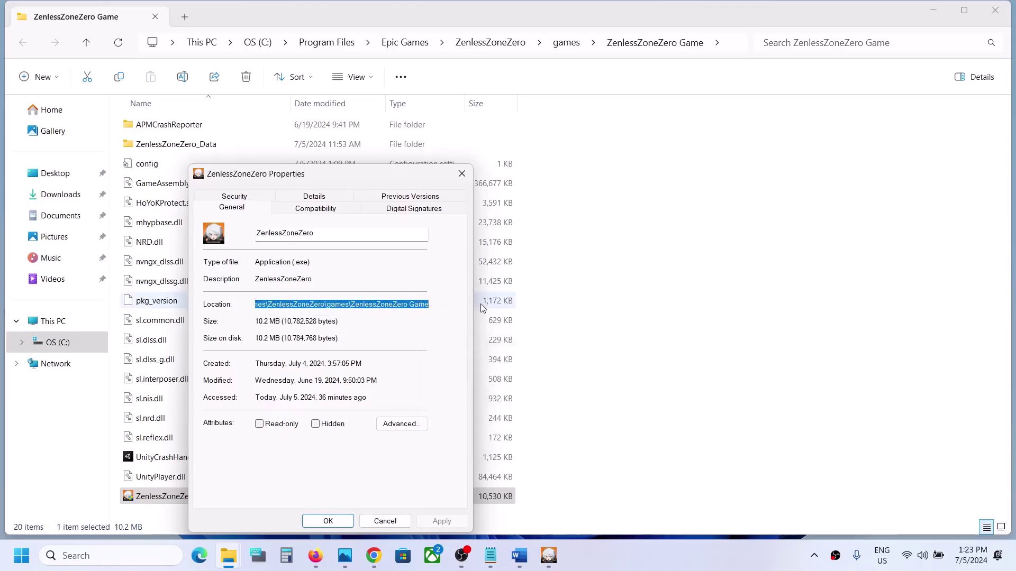
key("super+d")
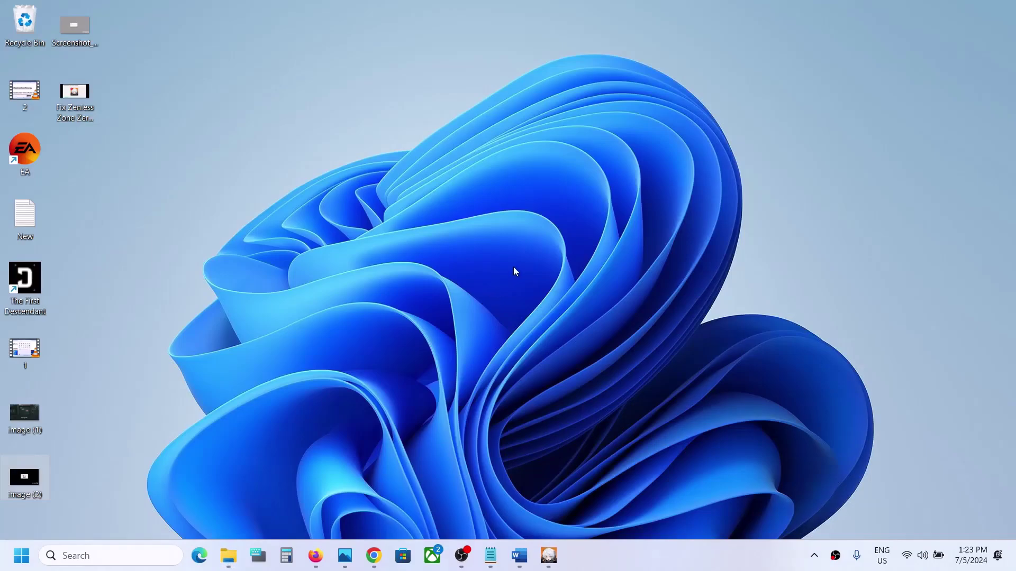
Start a new desktop shortcut from the desktop's New menu
key("super+d")
right_click(427, 248)
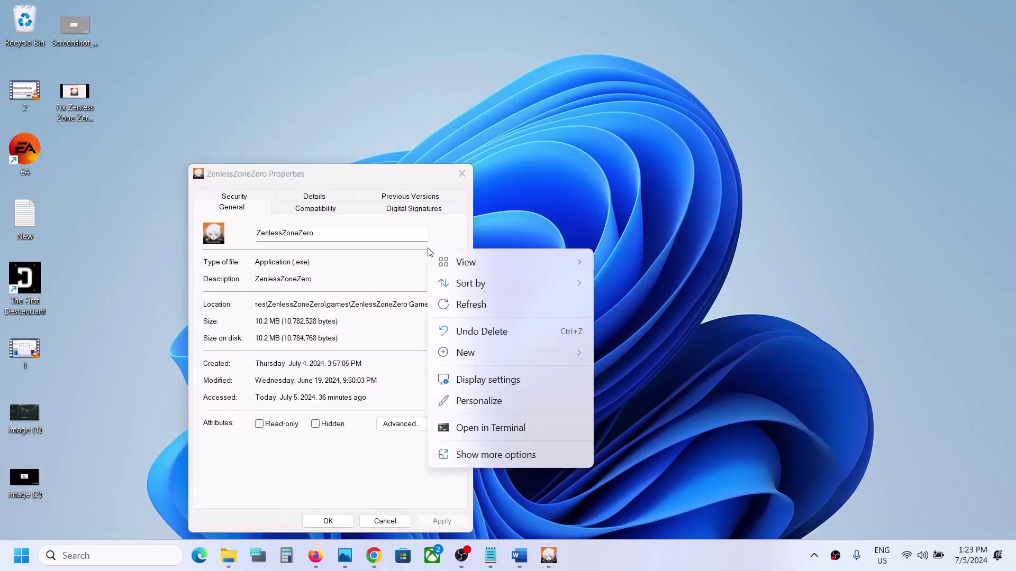
left_click(548, 182)
right_click(549, 187)
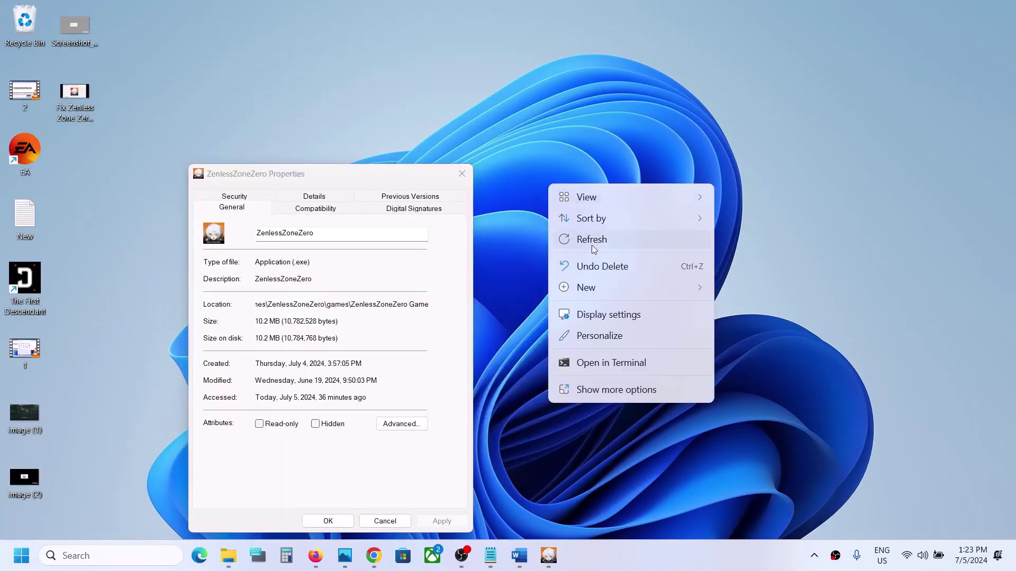
mouse_move(608, 298)
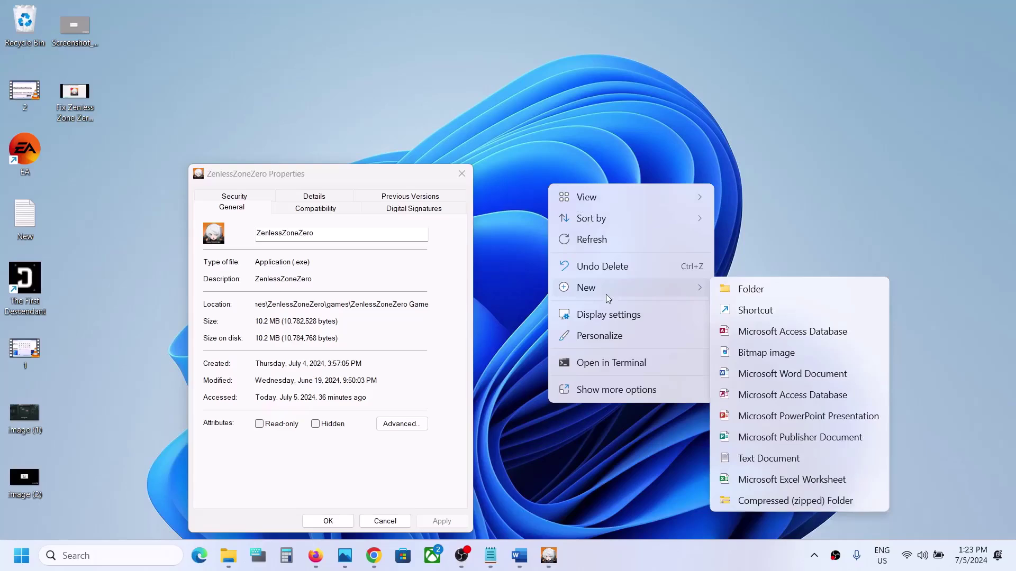
left_click(756, 310)
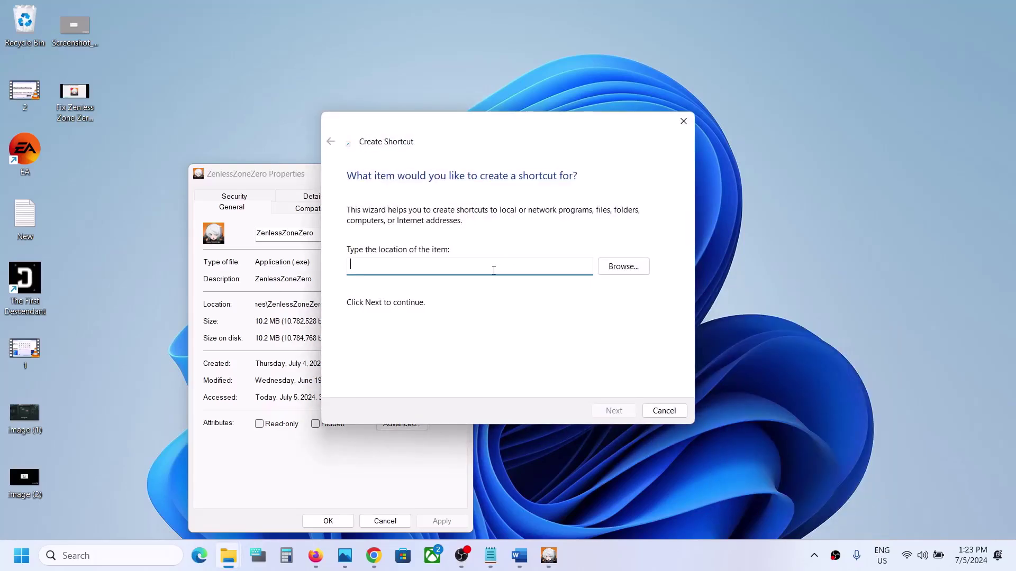
Enter the pasted folder path plus \ZenlessZoneZero.exe, wrapped in quotes, as the item location
right_click(481, 267)
left_click(530, 324)
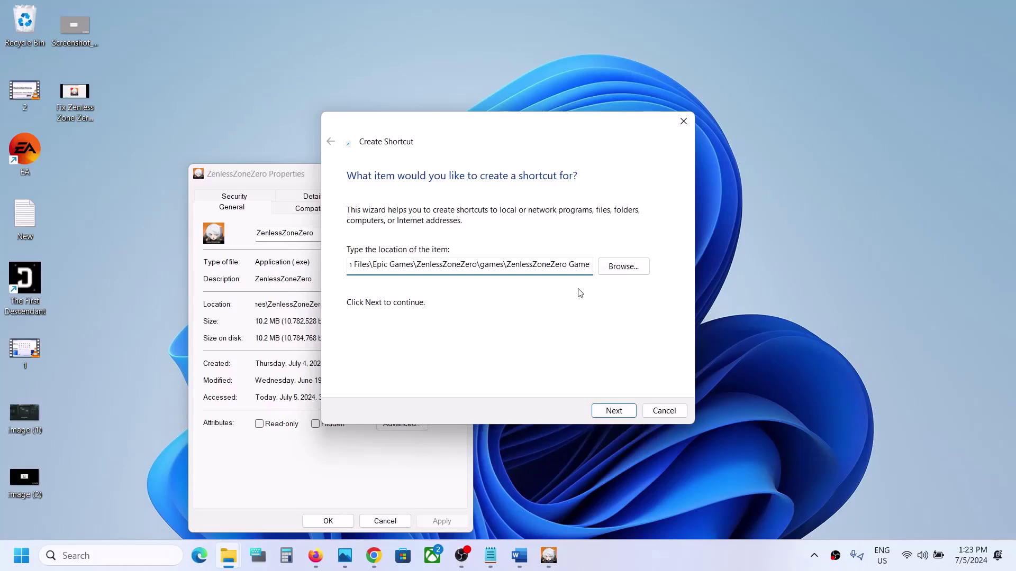
type("\\")
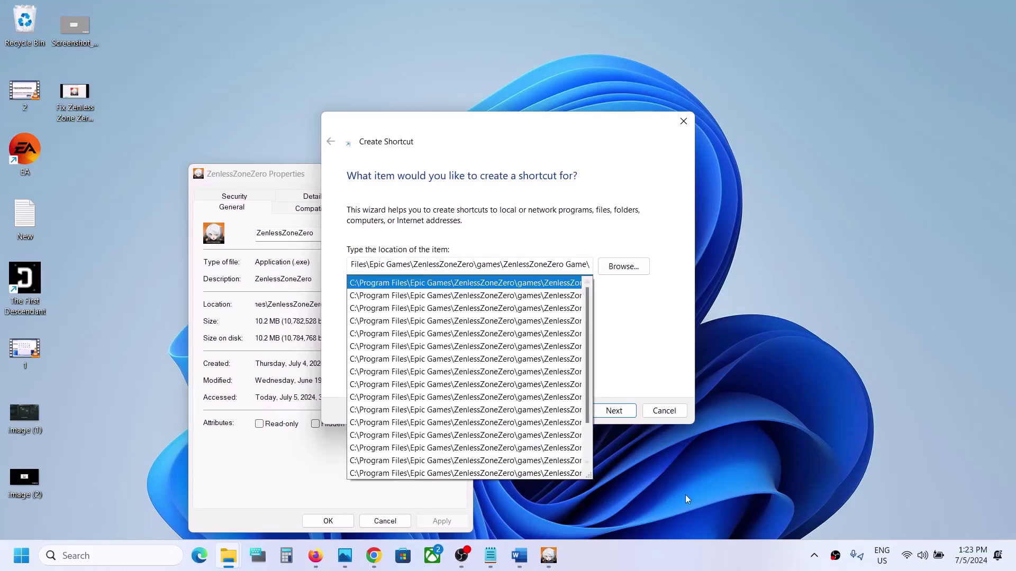
left_click(679, 559)
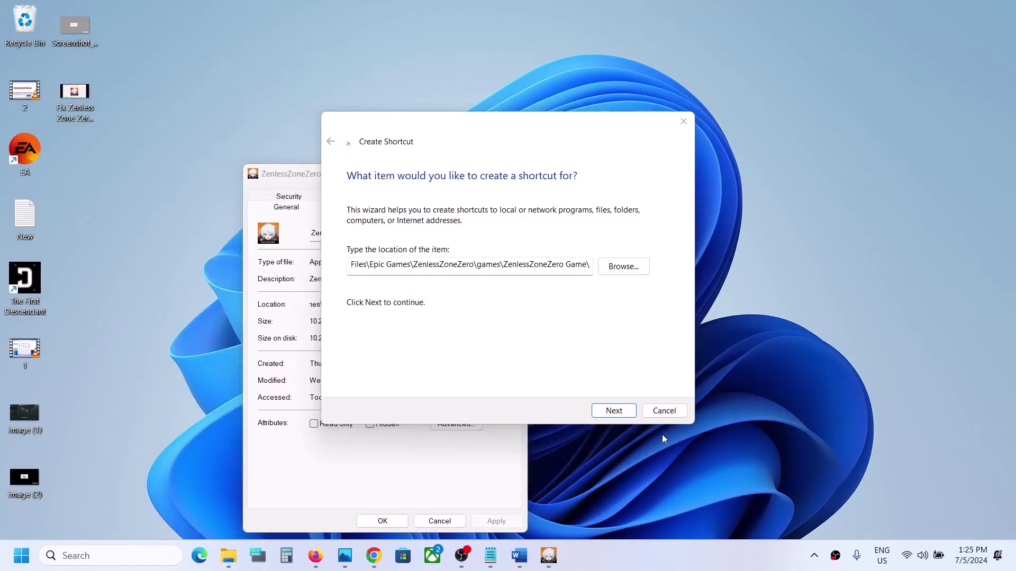
left_click(589, 263)
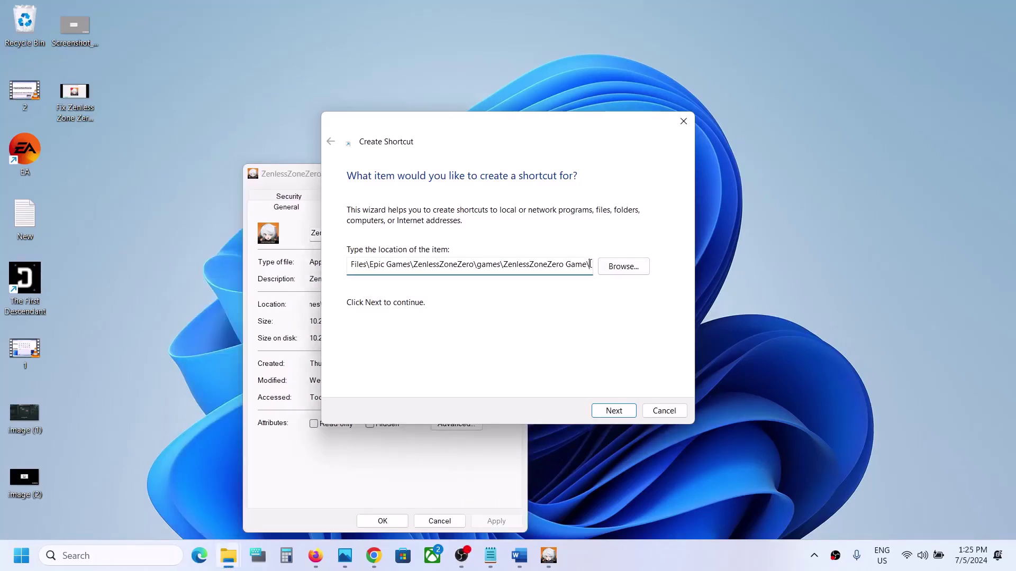
type("Zenle")
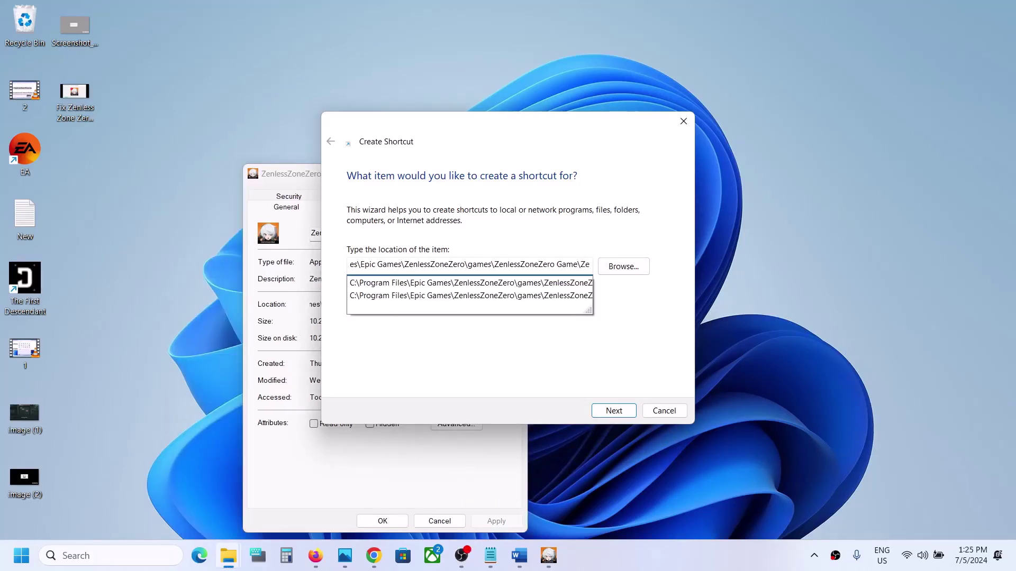
type("ss")
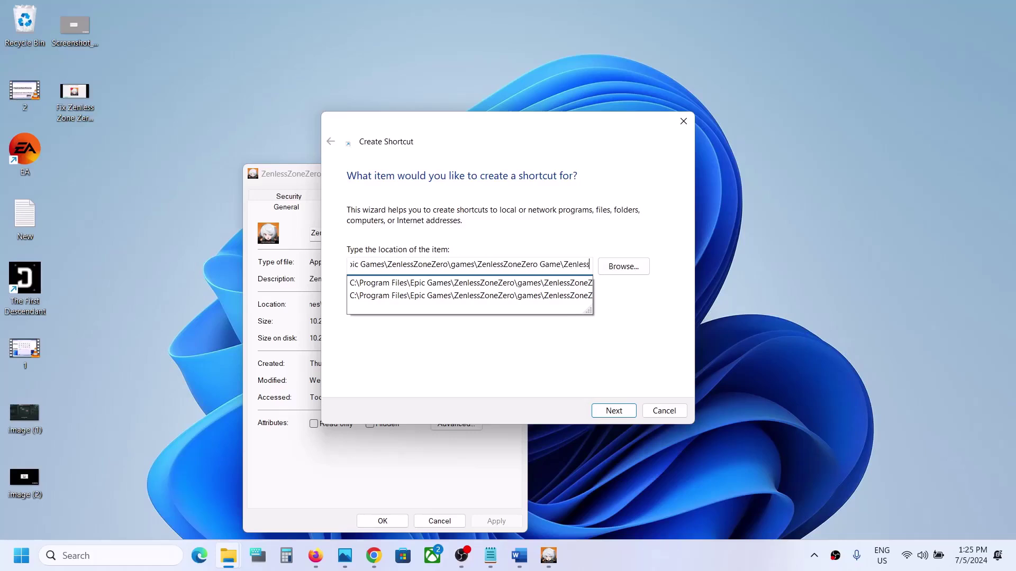
type("Zone")
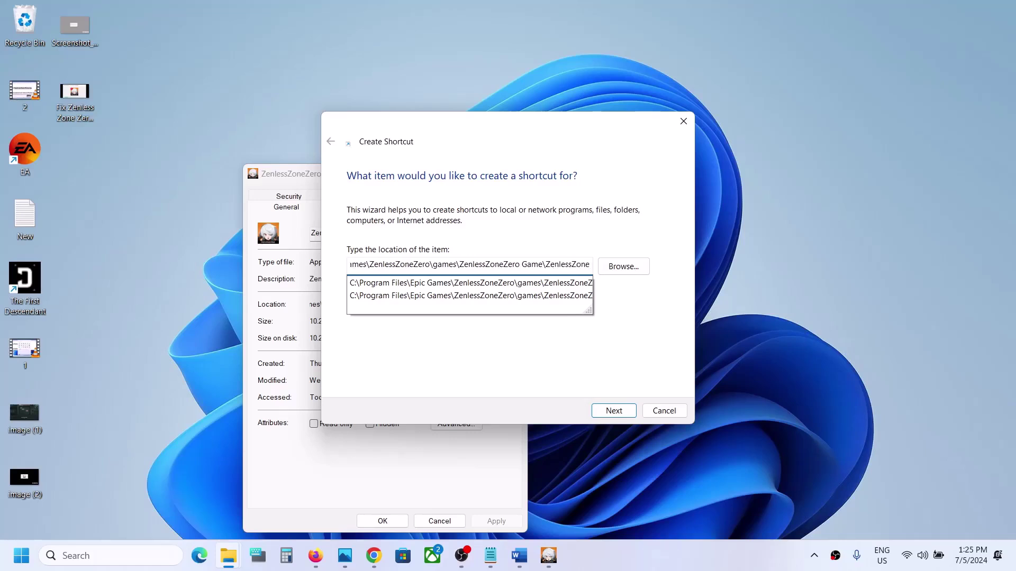
type("Zero")
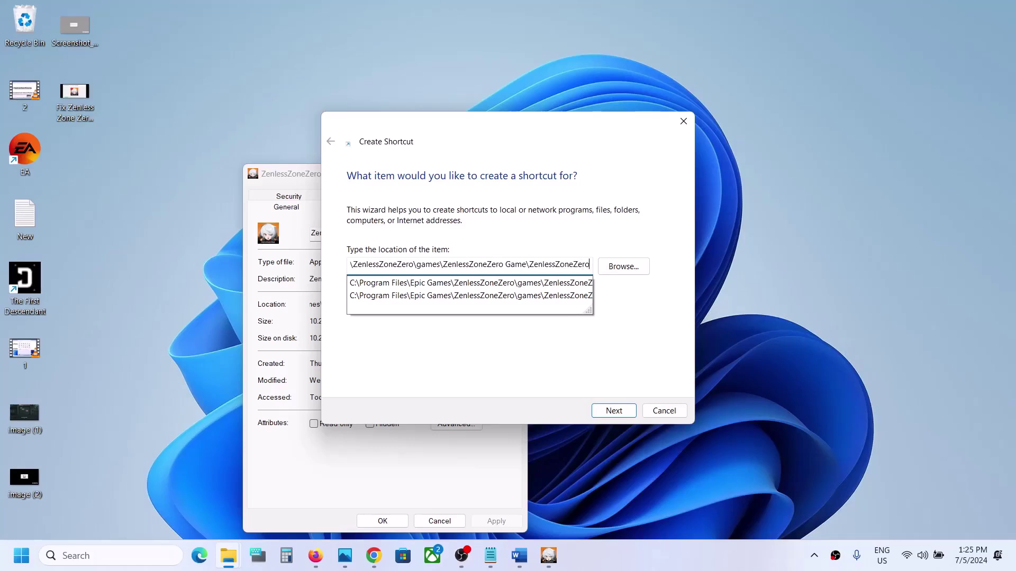
type(".exe")
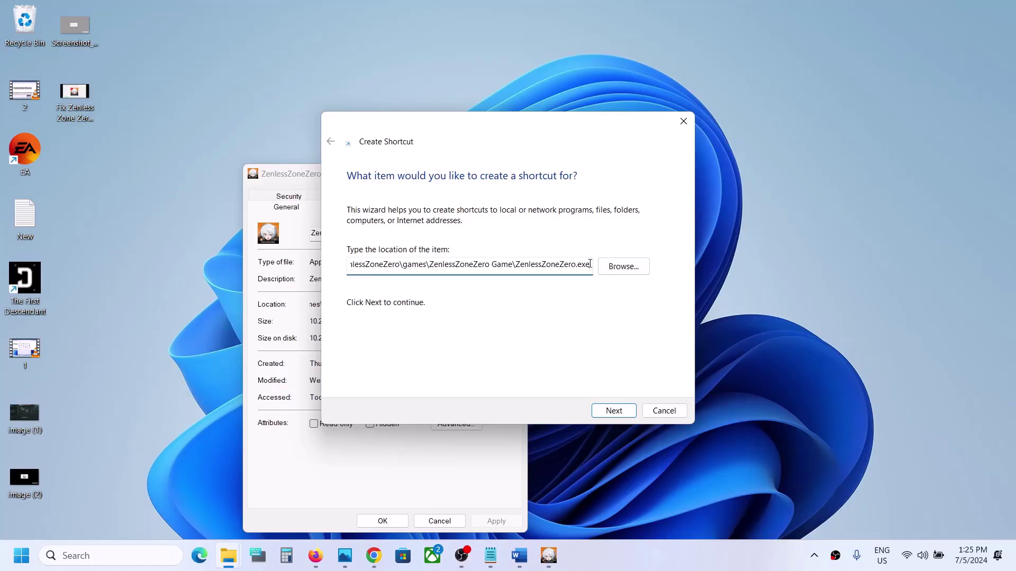
type("\"")
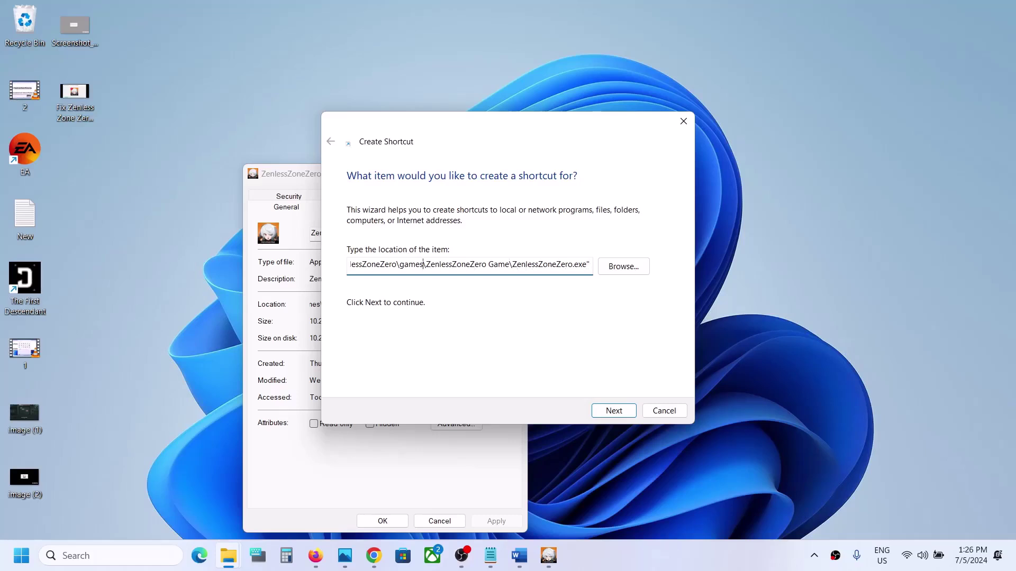
key("Left")
key("Left")
key("Left")
key("Left")
key("Left")
key("Left")
key("Left")
key("Left")
key("Left")
key("Left")
key("Left")
key("Left")
key("Left")
key("Left")
key("Left")
key("Left")
key("Left")
key("Left")
key("Left")
key("Left")
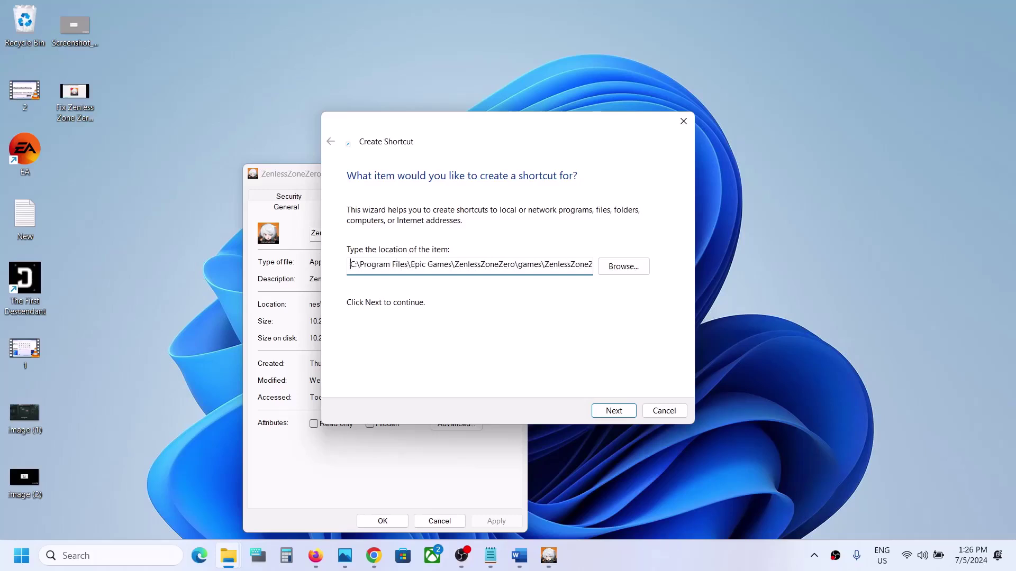
type("\"")
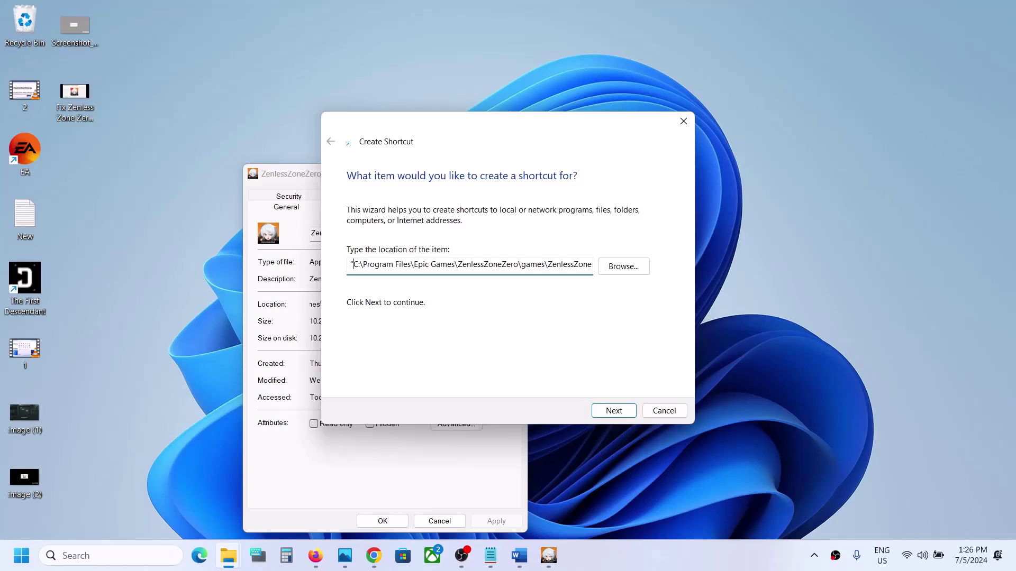
key("Right")
key("Right")
key("Right")
key("Right")
key("Right")
key("Right")
key("Right")
key("Right")
key("Right")
key("Right")
key("Right")
key("Right")
key("Right")
key("Right")
key("Right")
key("Right")
key("Right")
key("Right")
key("Right")
key("Right")
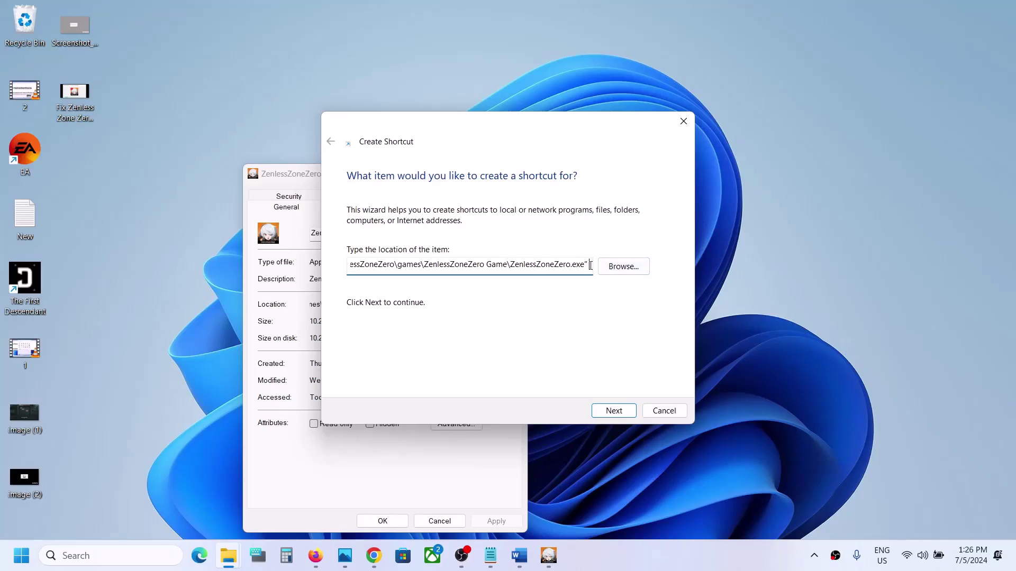
Copy -force-d3d12 from the Word guide and paste it after the quoted .exe path
left_click(519, 556)
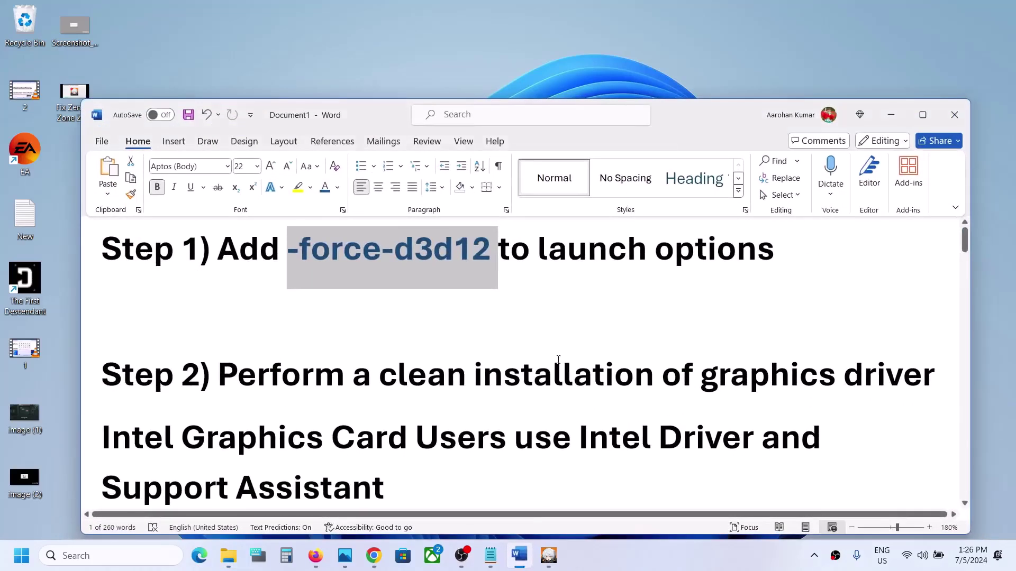
right_click(379, 259)
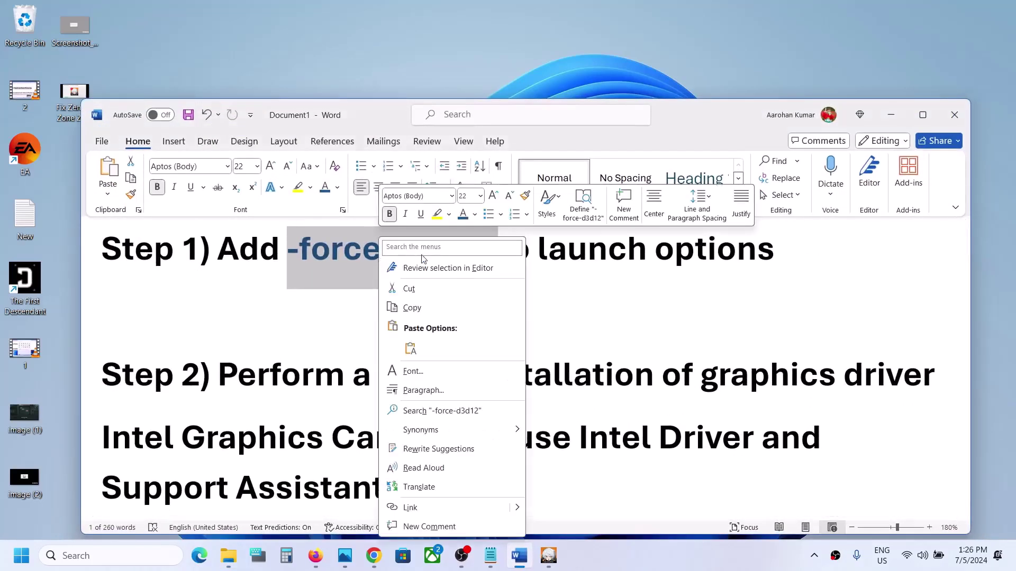
left_click(412, 308)
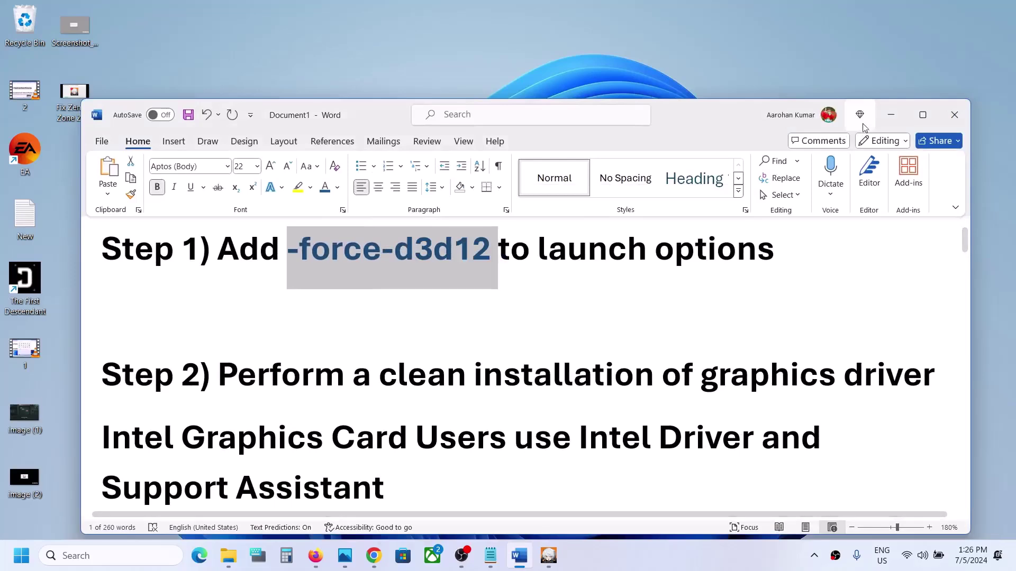
left_click(891, 115)
key("ctrl+v")
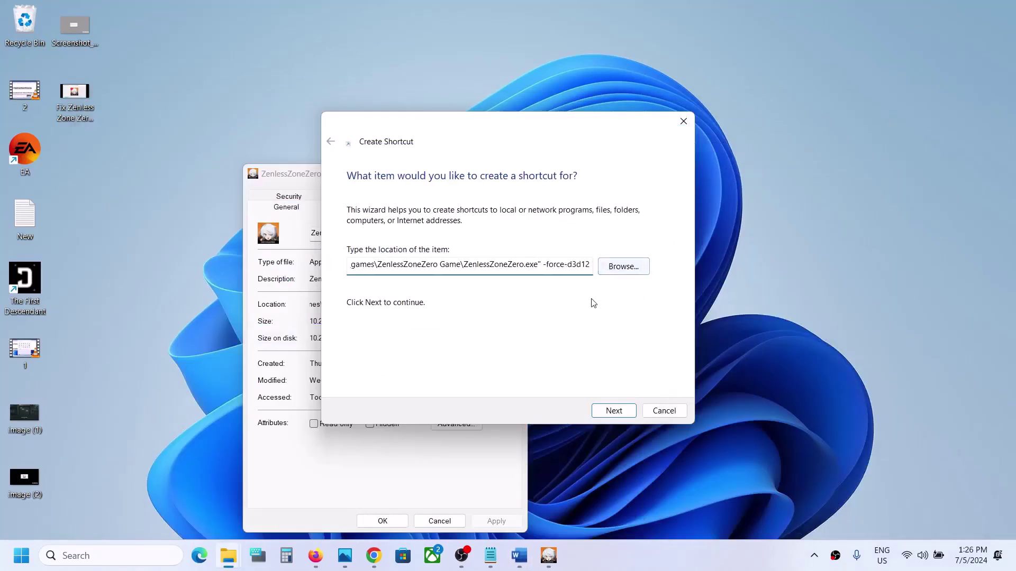
Finish the shortcut with the name ZenlessZoneZero and select it on the desktop
left_click(613, 411)
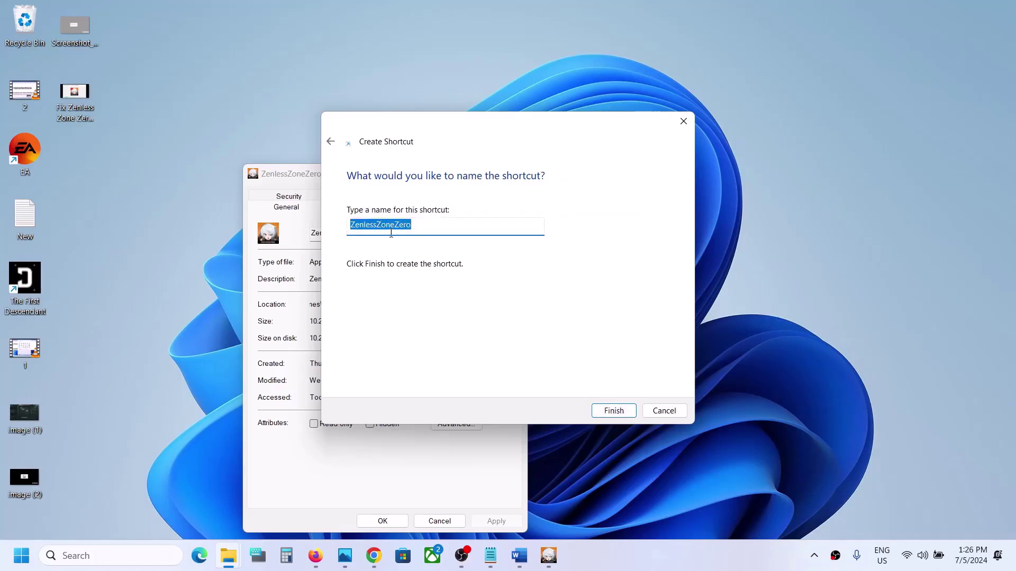
left_click(614, 411)
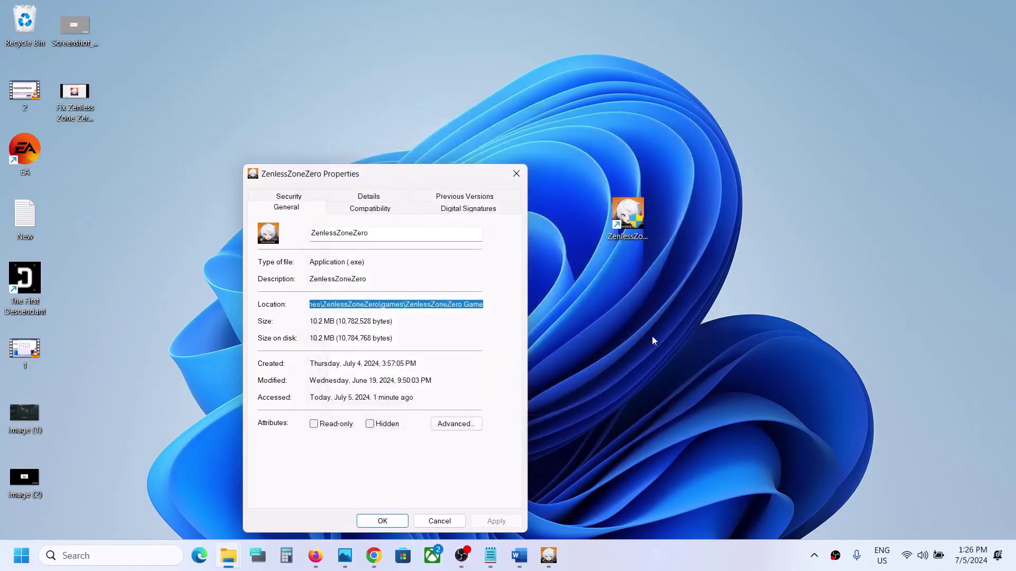
left_click(632, 217)
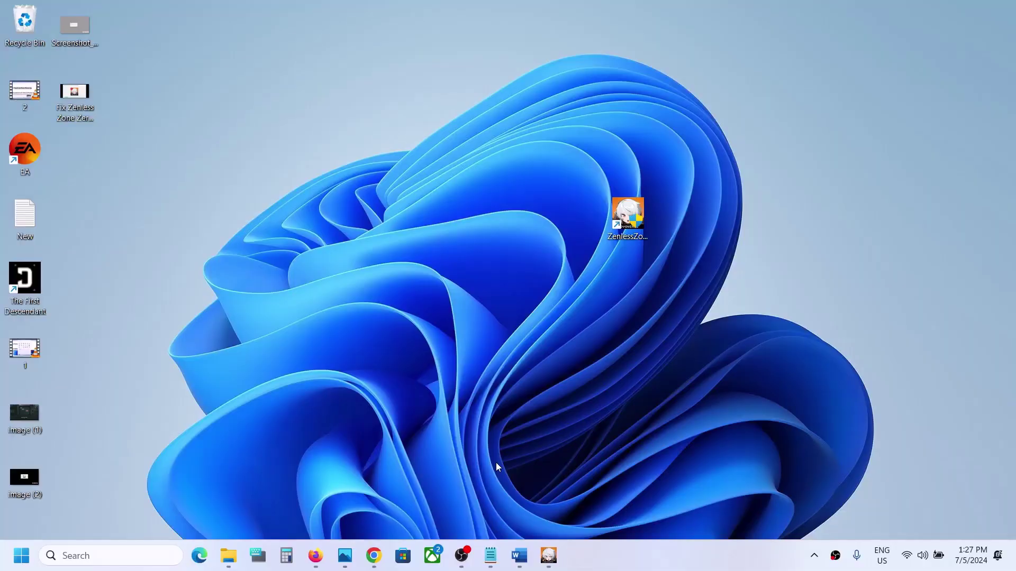
Restore the Word guide and read Step 2's NVIDIA and AMD driver links
left_click(516, 564)
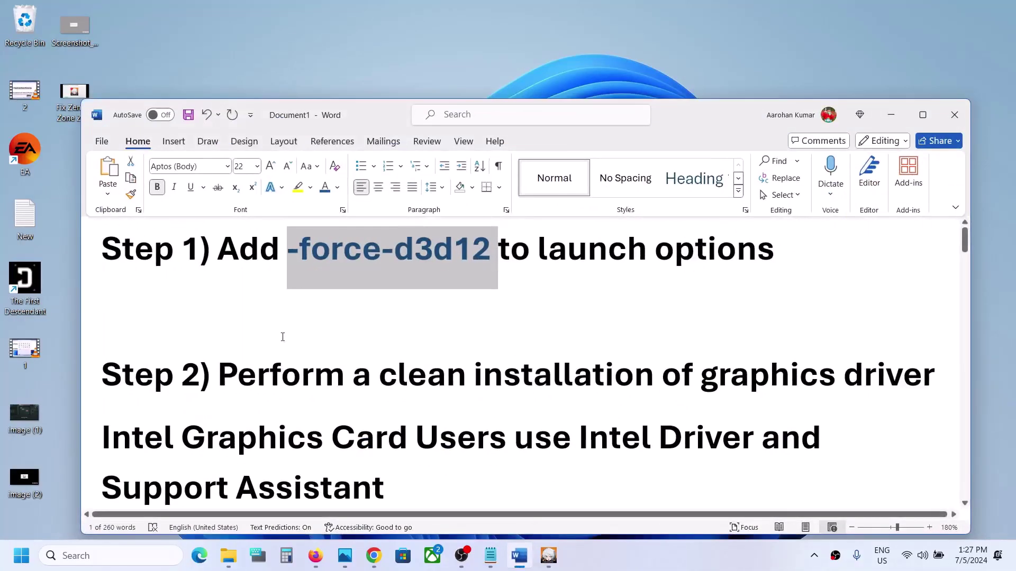
left_click_drag(217, 377, 935, 378)
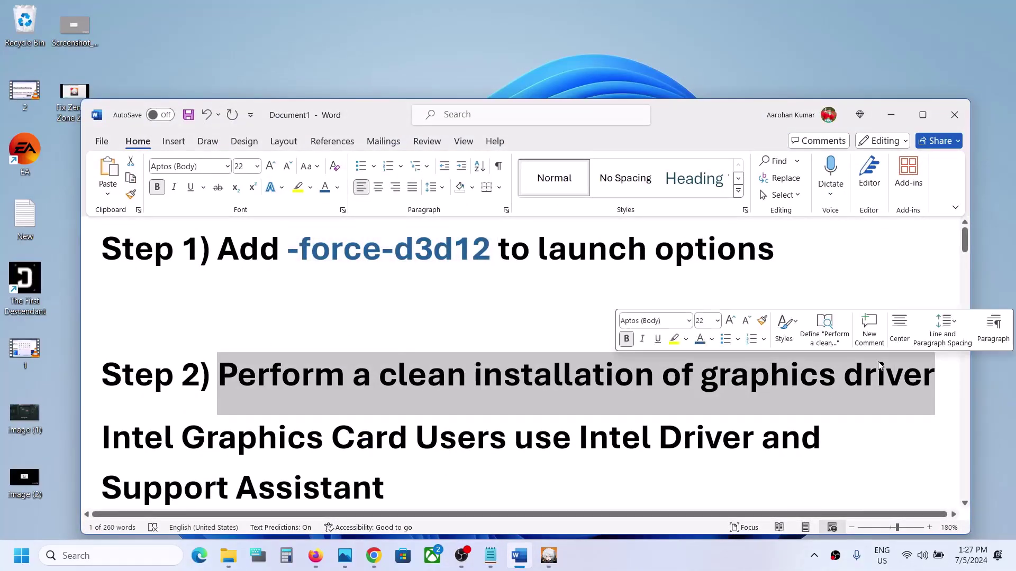
scroll(404, 342, "down", 3)
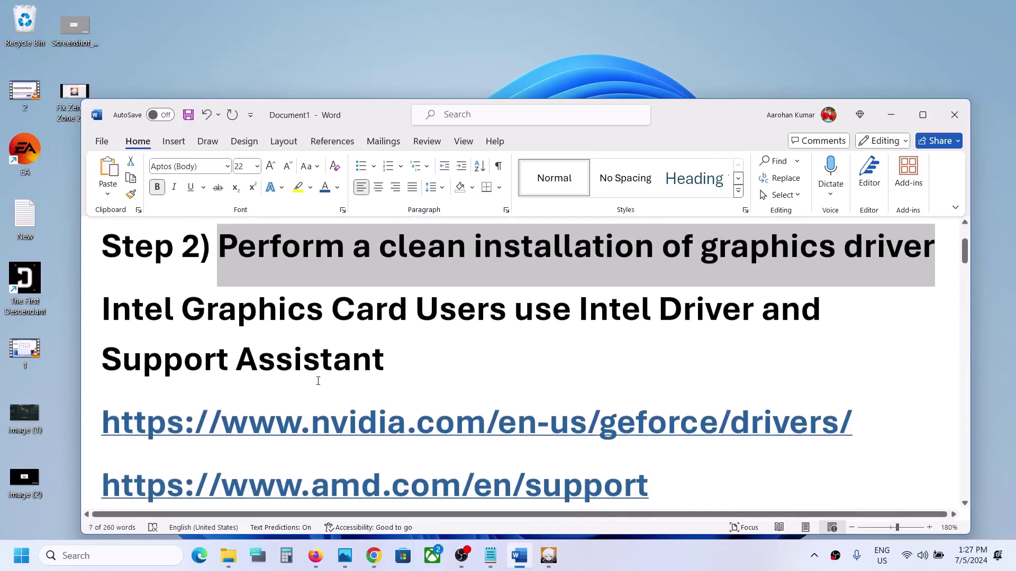
left_click_drag(225, 359, 569, 370)
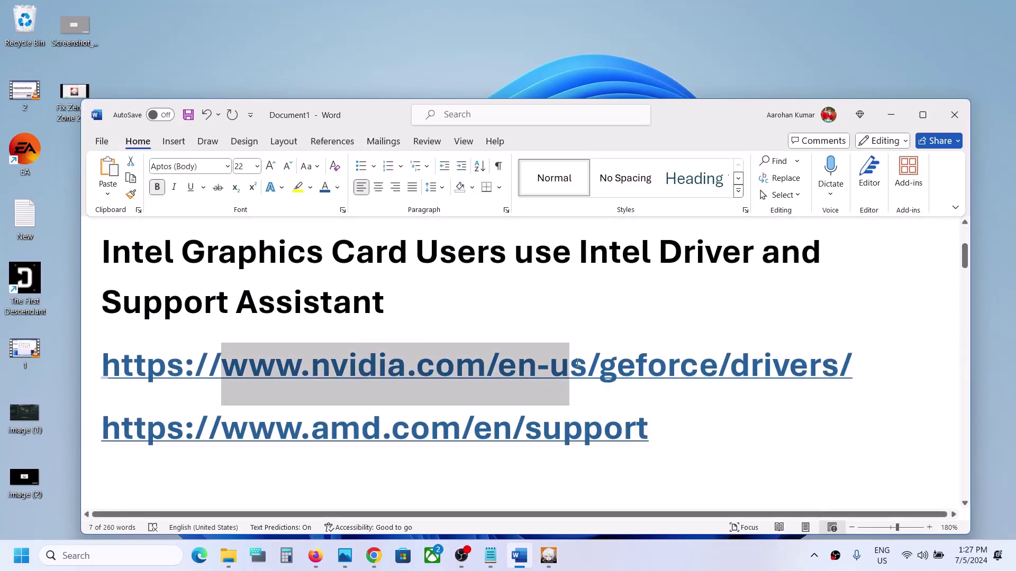
left_click_drag(248, 430, 541, 431)
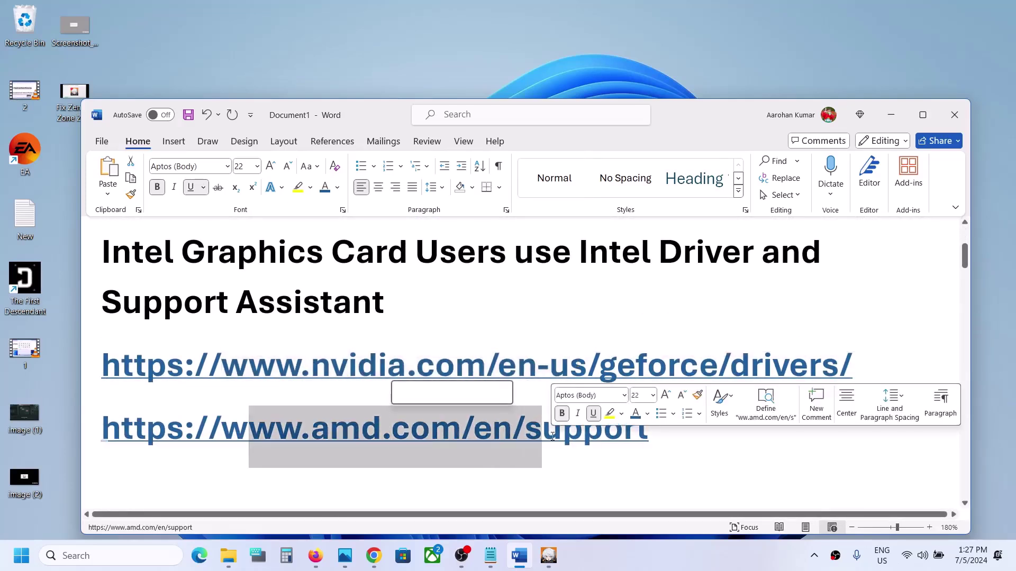
left_click_drag(338, 366, 486, 366)
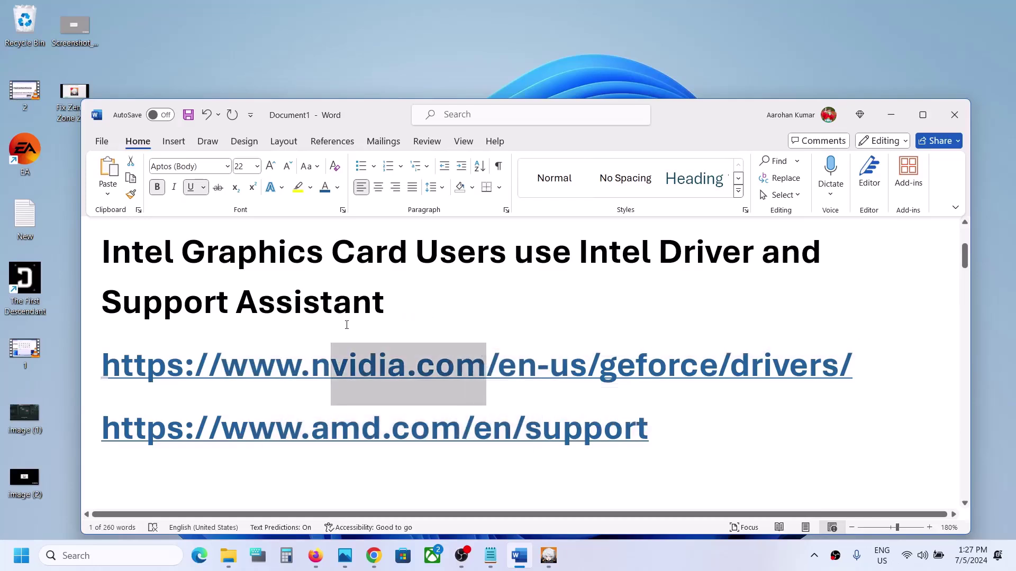
scroll(153, 307, "up", 1)
Select 'Intel Driver and Support Assistant' under Intel Graphics Card Users and bring up Chrome's taskbar menu
left_click_drag(103, 287, 486, 309)
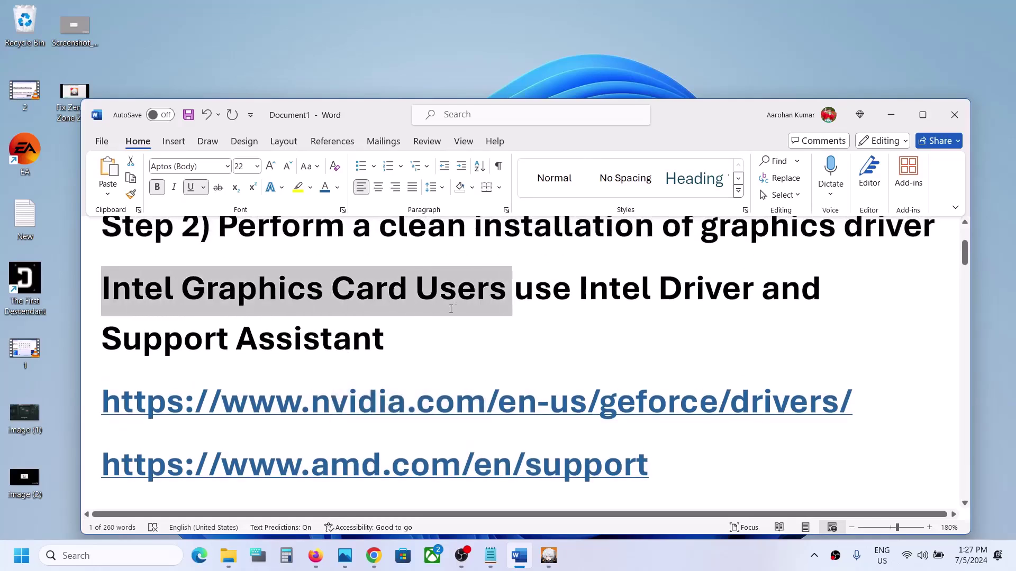
left_click(485, 310)
left_click_drag(579, 288, 377, 354)
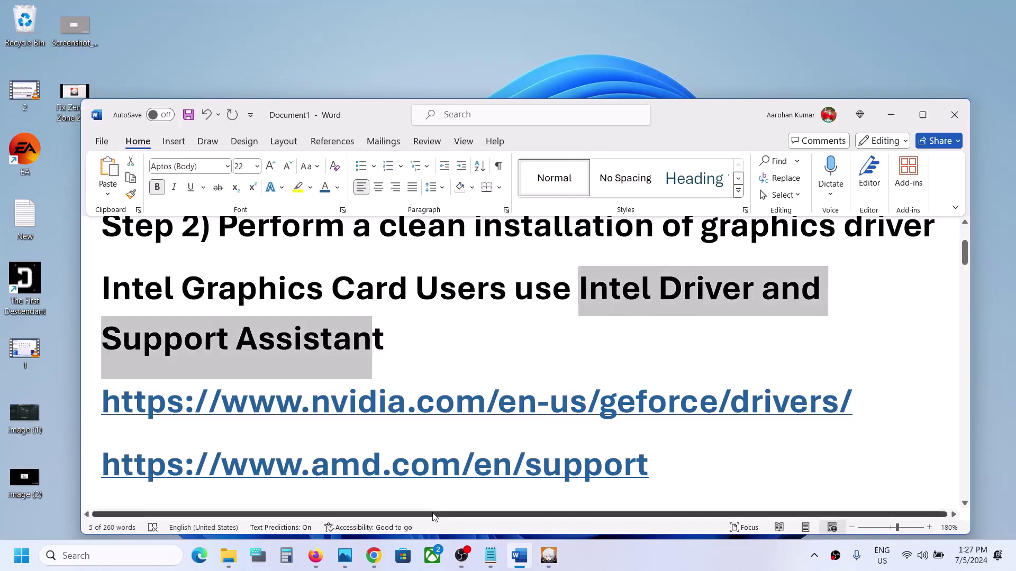
right_click(373, 555)
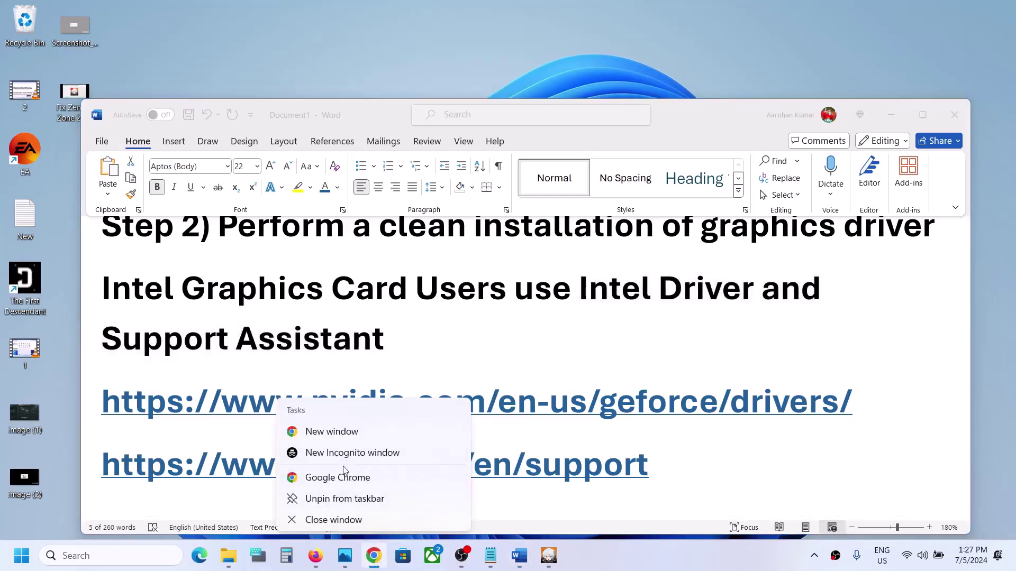
Search 'Intel Driver and Support Assistant' in a new Chrome window and download it from intel.com
left_click(354, 476)
key("ctrl+v")
key("Return")
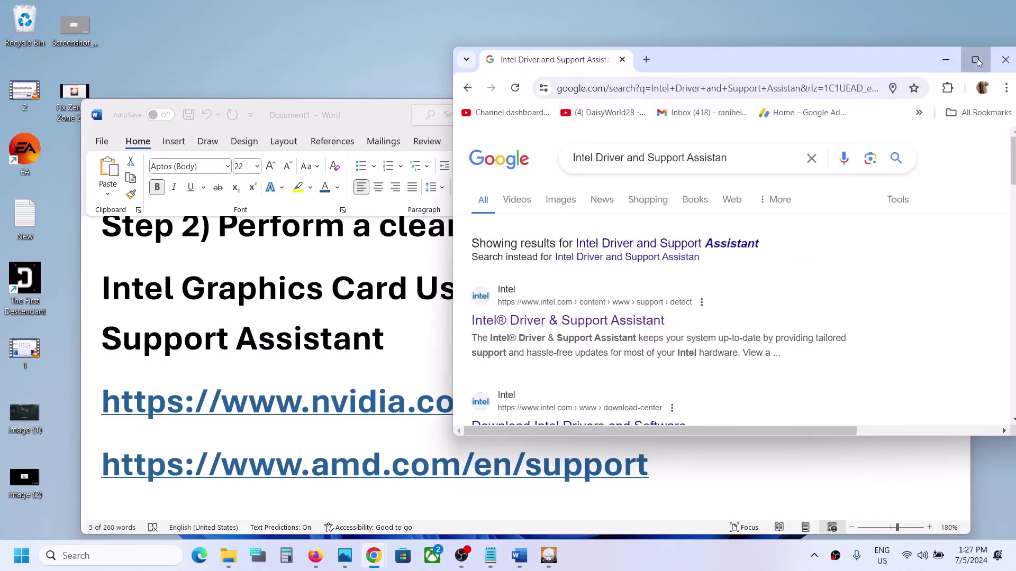
left_click(975, 59)
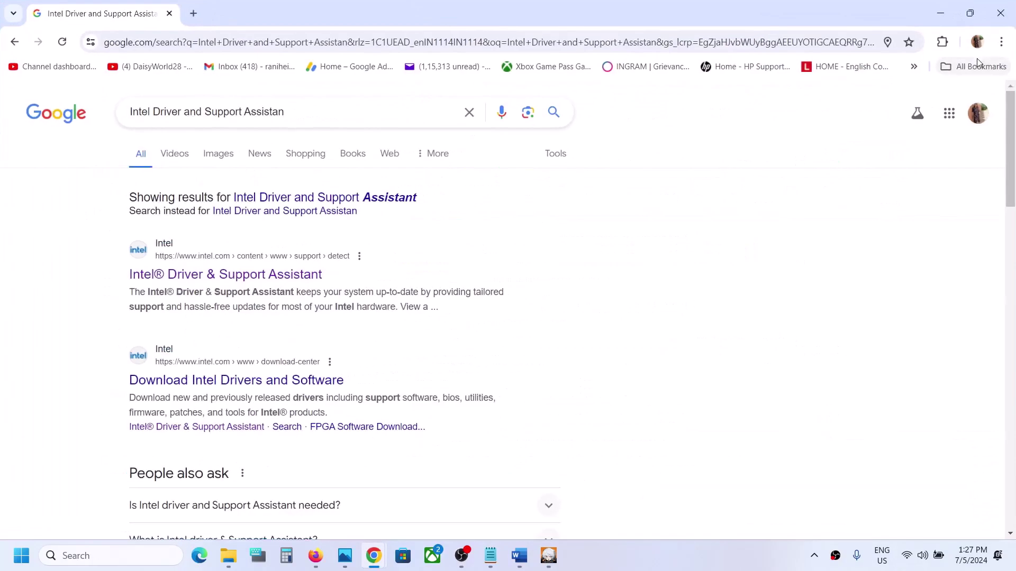
left_click(236, 275)
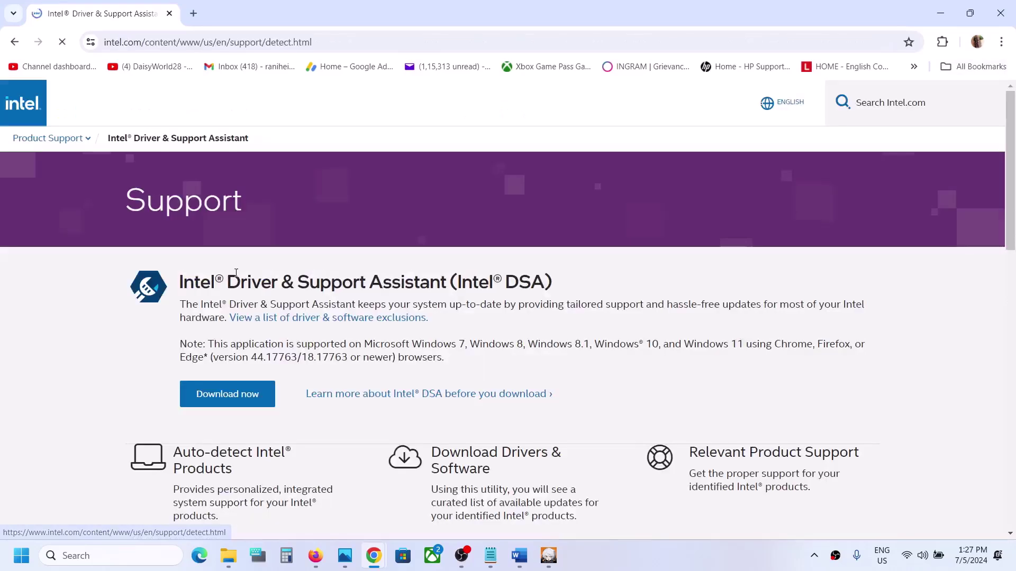
left_click(246, 402)
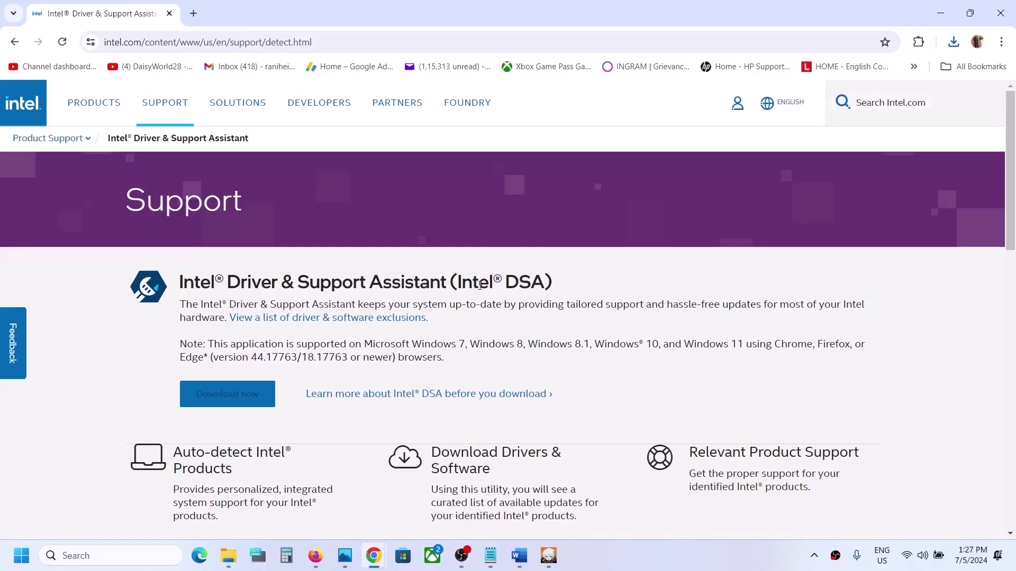
Agree to the license, install, accept the Computing Improvement Program, and launch Intel DSA
left_click(183, 356)
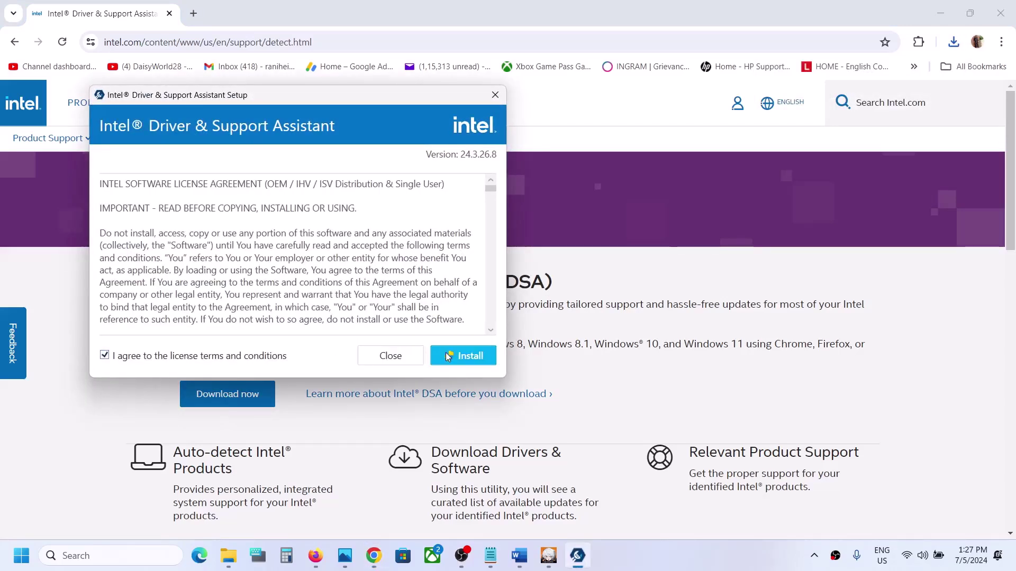
left_click(490, 362)
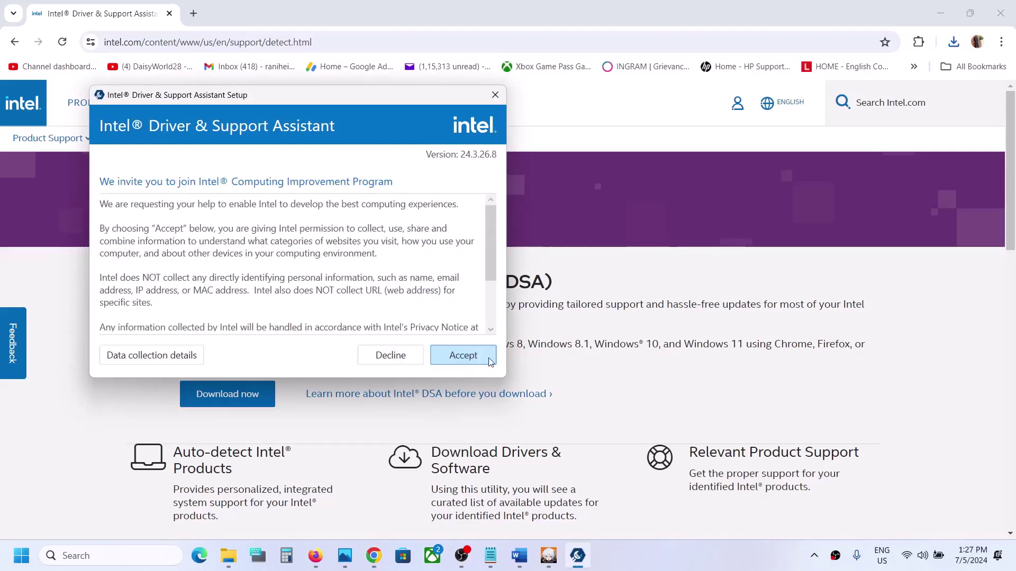
left_click(469, 360)
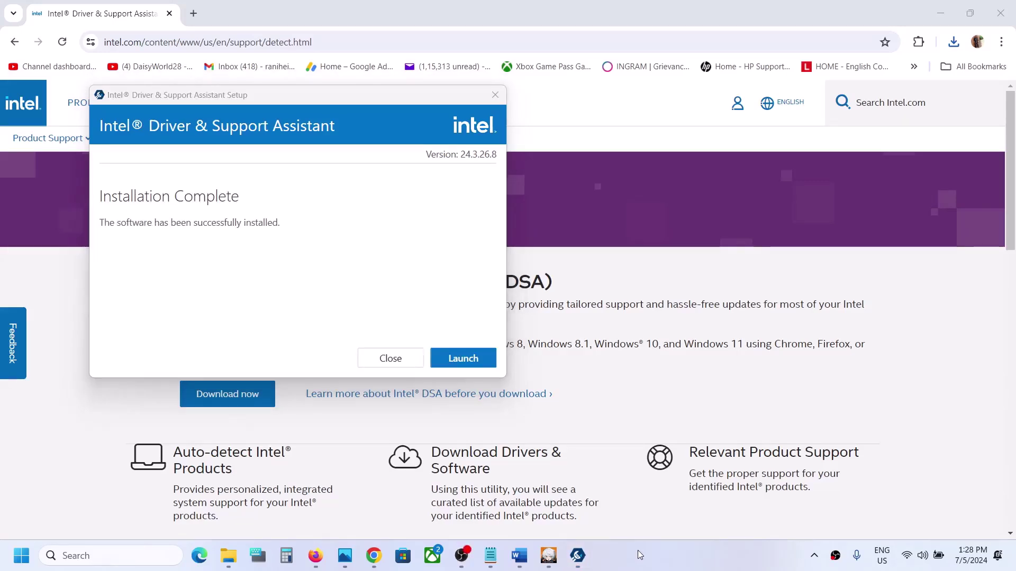
left_click(447, 354)
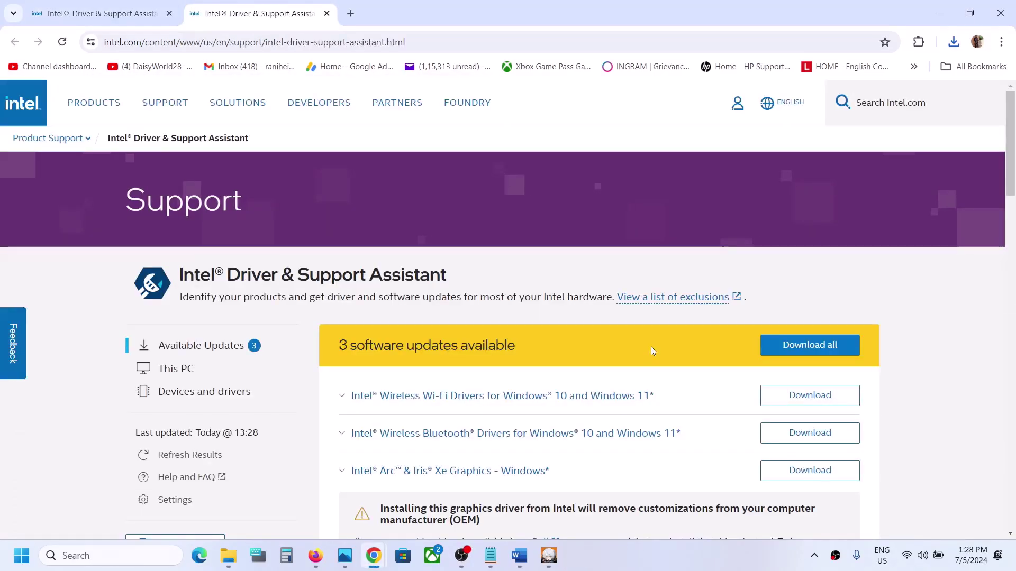
Download the available updates, acknowledging the OEM warning for the Intel Arc & Iris Xe graphics driver
scroll(650, 347, "down", 2)
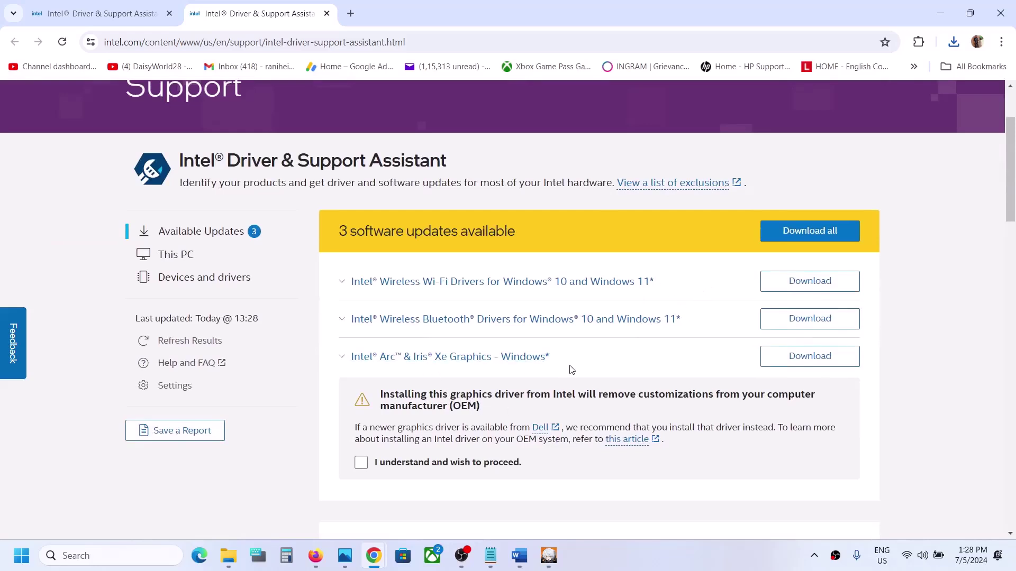
left_click(821, 231)
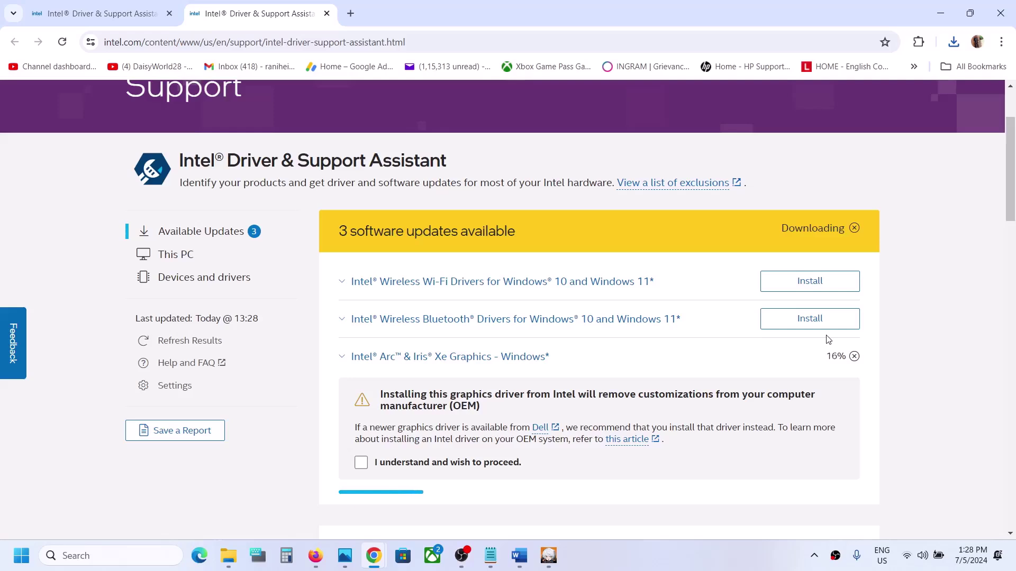
left_click(364, 464)
scroll(487, 449, "down", 1)
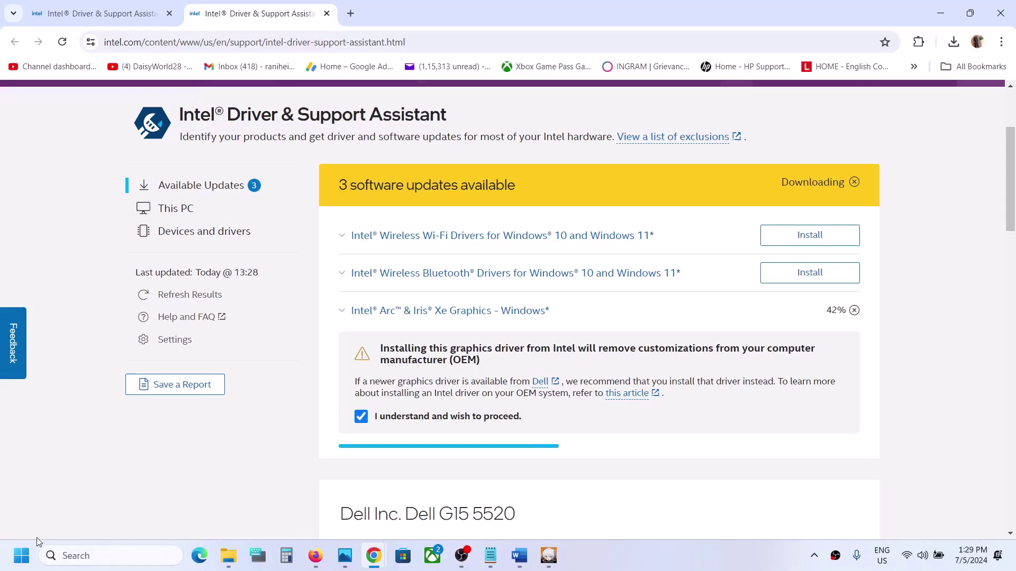
Bring up the Start menu's power options, then dismiss them
left_click(21, 555)
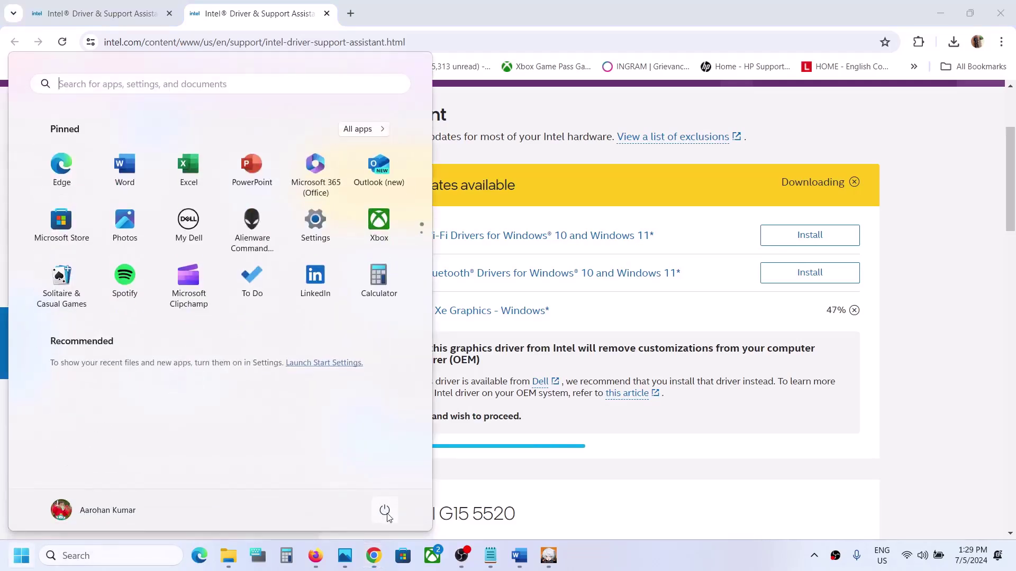
left_click(385, 510)
key("Escape")
Return to Word's Step 2 and highlight the NVIDIA and AMD driver links
left_click(519, 556)
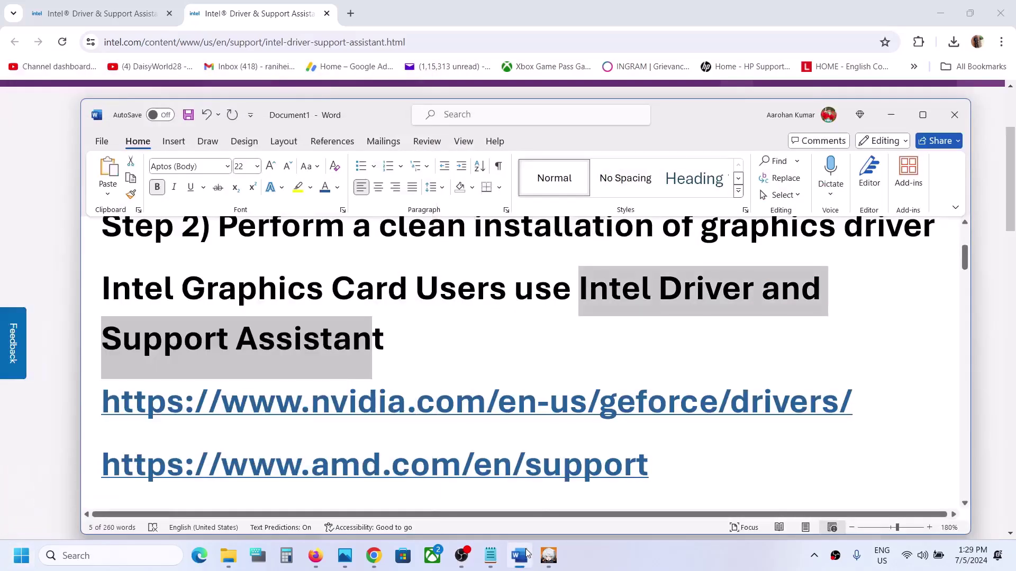
scroll(372, 376, "down", 1)
scroll(371, 376, "down", 1)
left_click_drag(222, 332, 448, 327)
left_click_drag(276, 397, 431, 402)
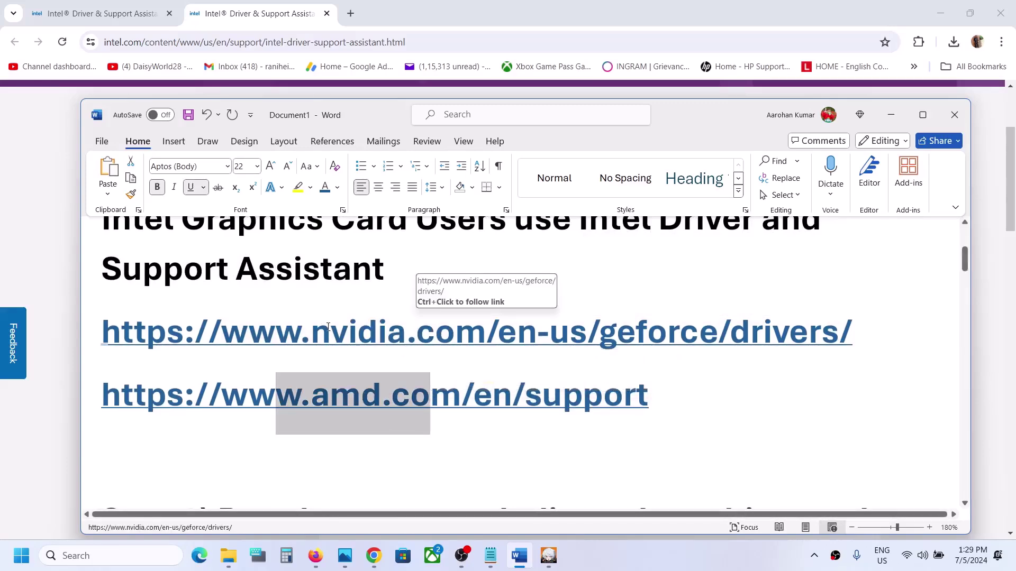
left_click_drag(332, 333, 485, 334)
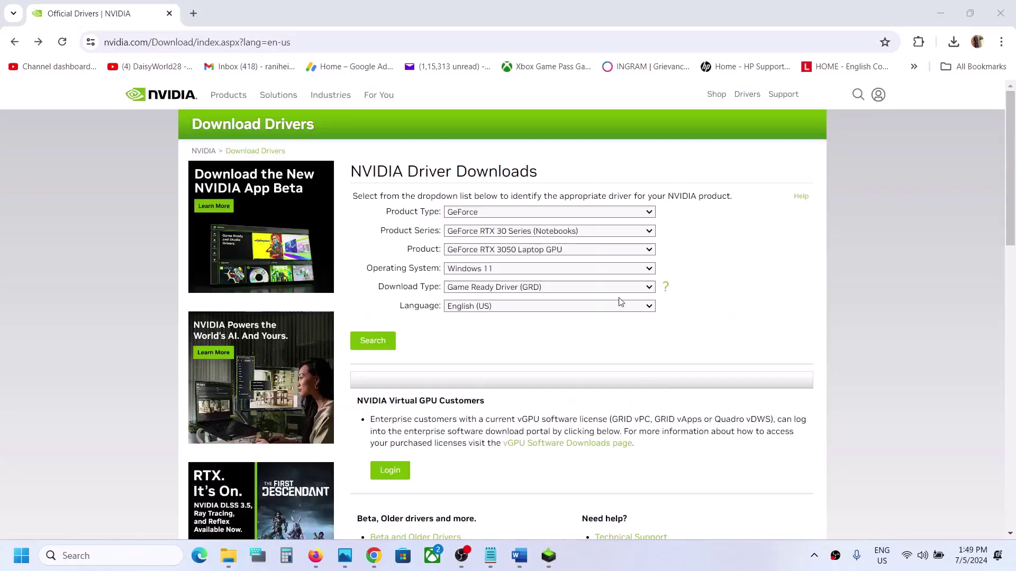
Set the driver filters to GeForce, RTX 30 Series (Notebooks), RTX 3050 Laptop GPU, Windows 11, Game Ready Driver
left_click(509, 212)
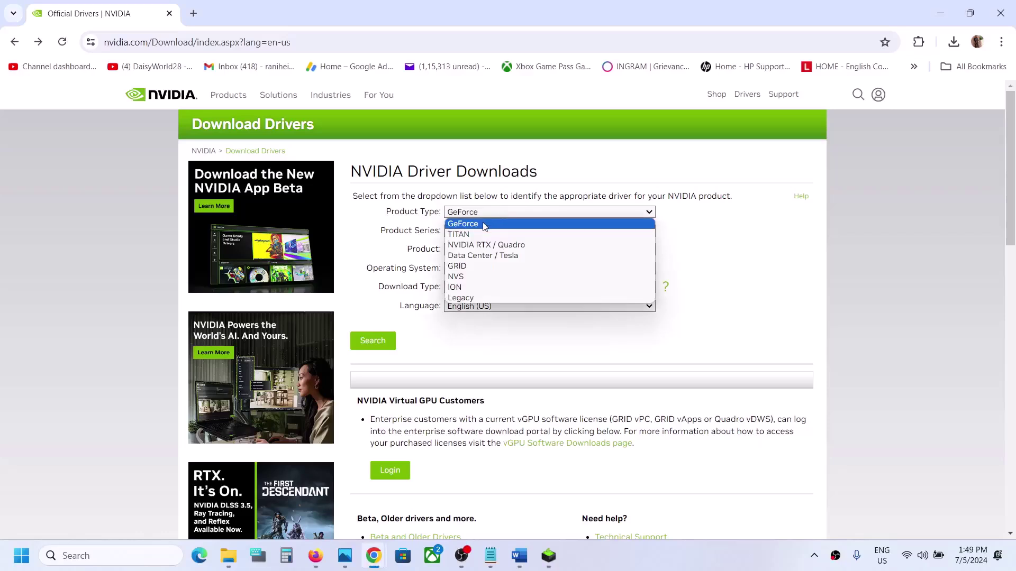
left_click(483, 225)
left_click(508, 235)
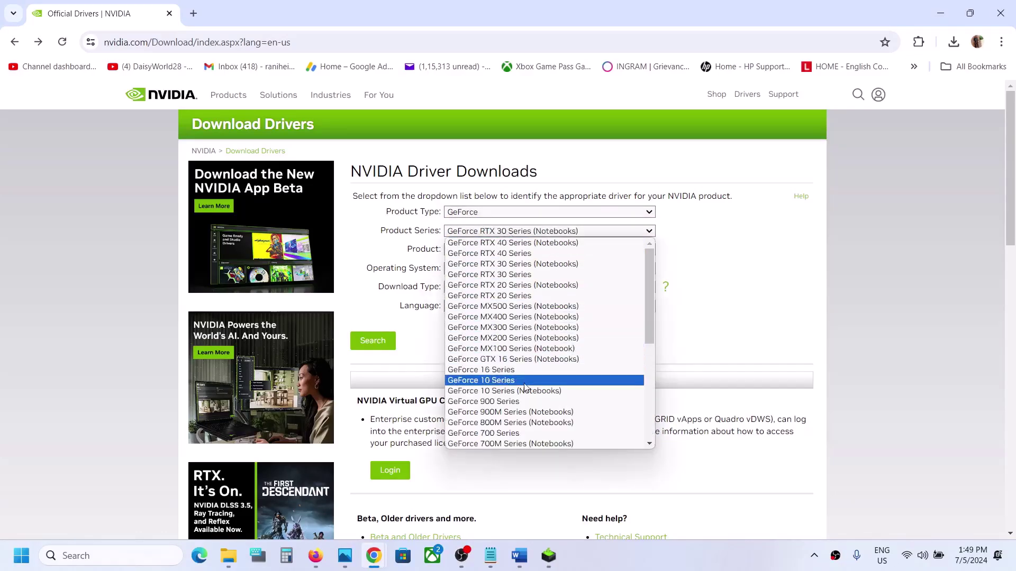
left_click(534, 264)
left_click(558, 255)
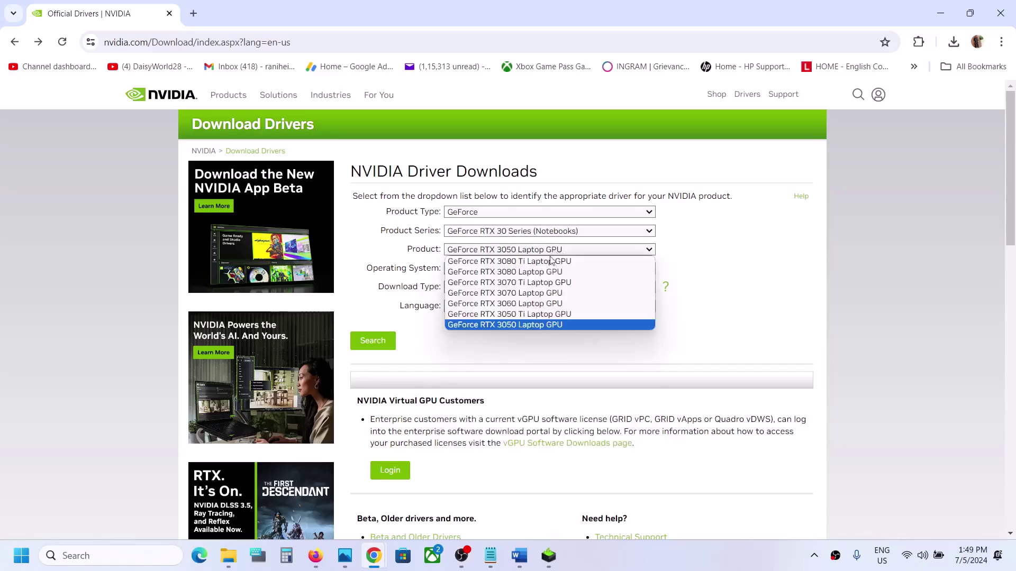
left_click(532, 325)
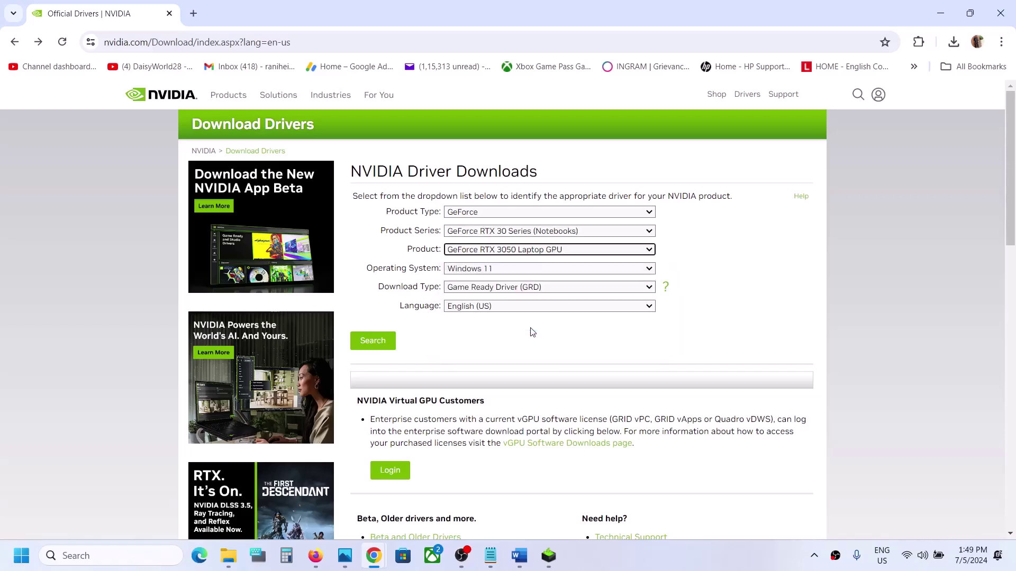
left_click(527, 270)
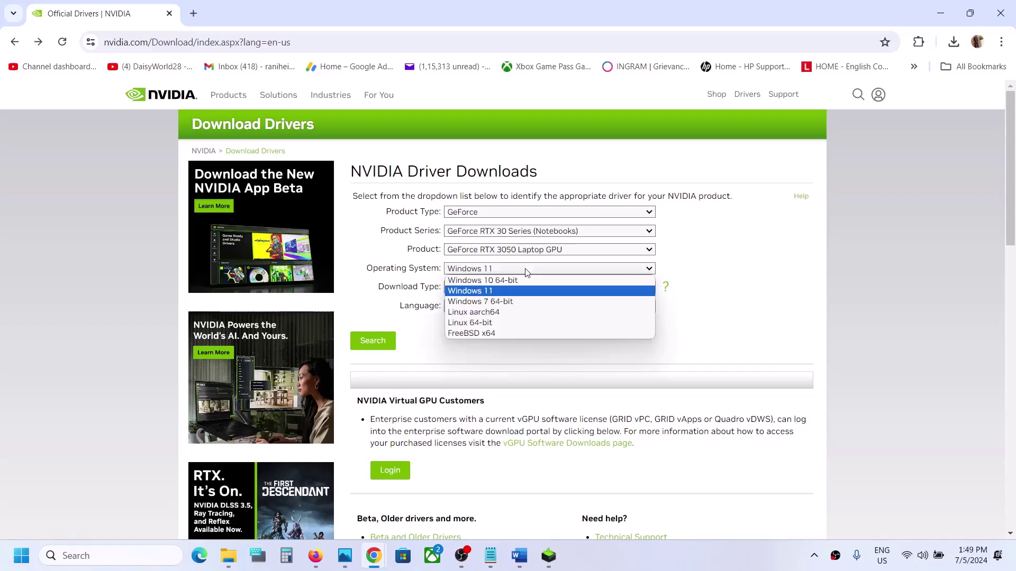
left_click(492, 292)
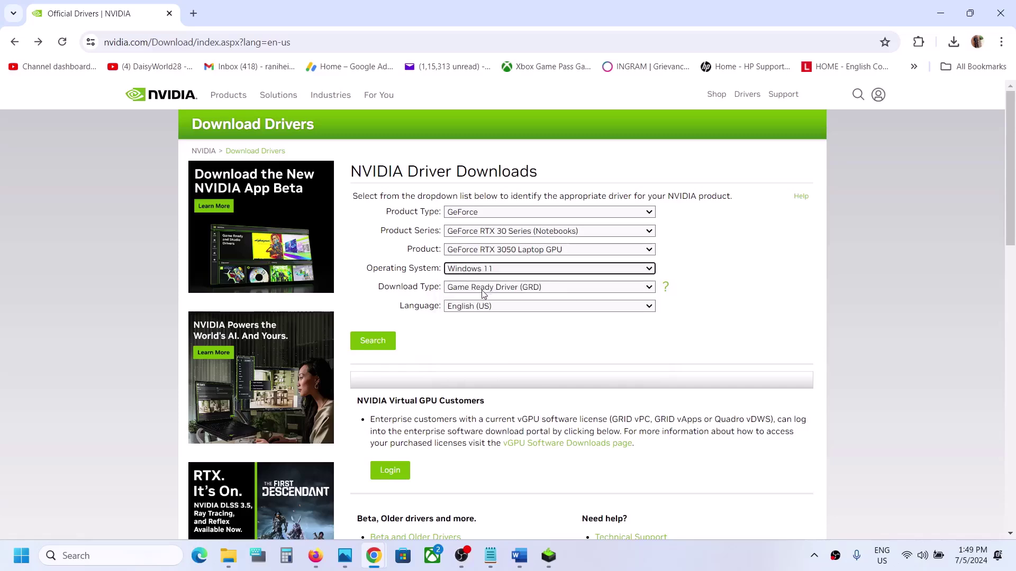
left_click(483, 293)
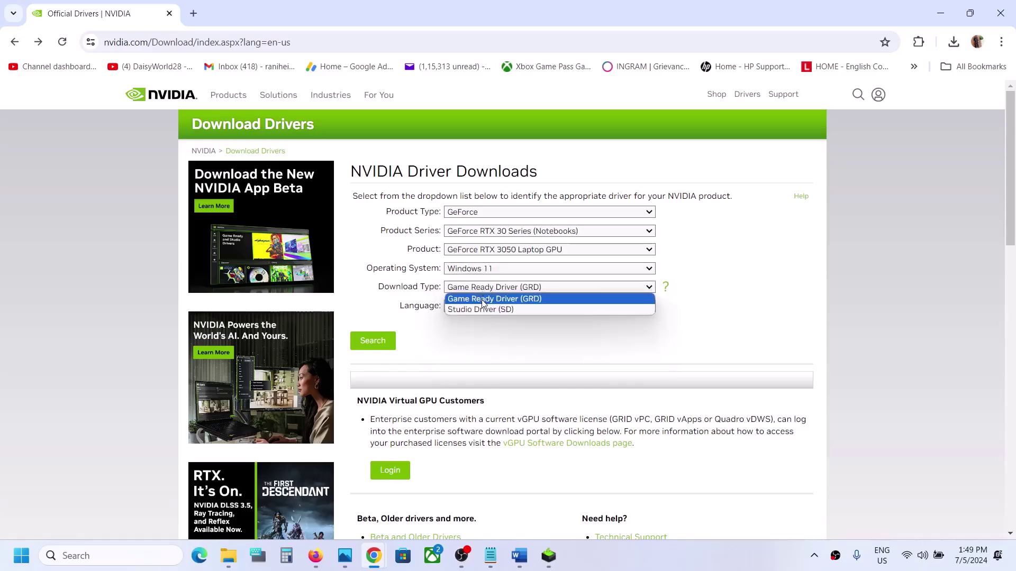
left_click(484, 298)
Search, open the 556.12 Game Ready driver page, and start its download
left_click(370, 345)
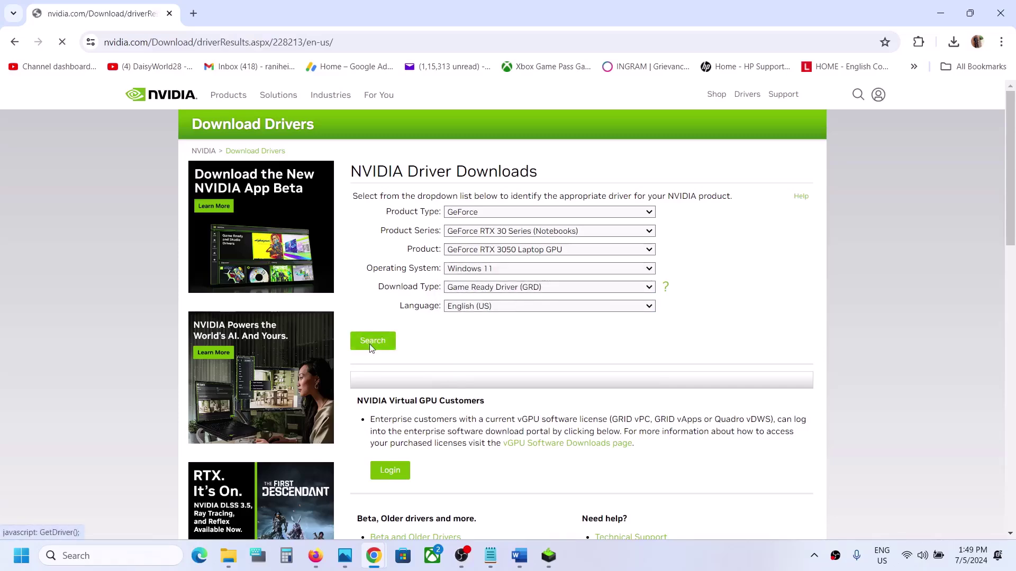
left_click(386, 276)
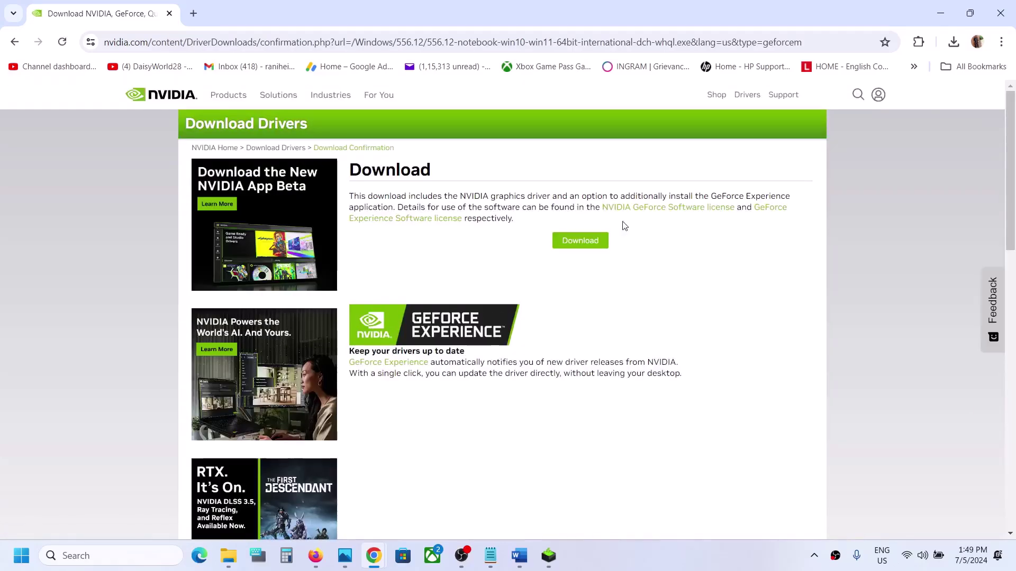
left_click(590, 243)
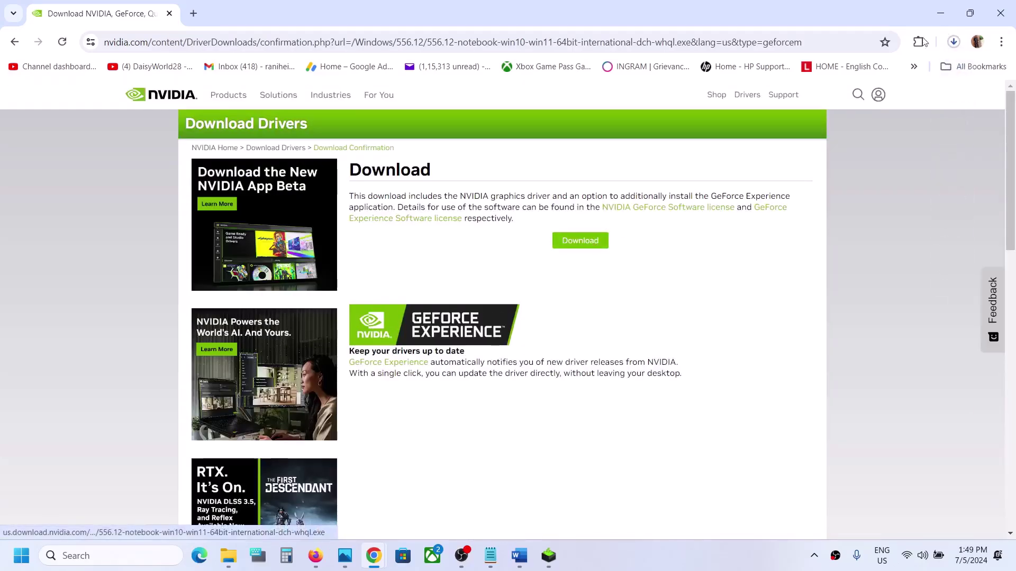
Run the downloaded NVIDIA installer as a Custom (Advanced) clean installation of driver 556.12
left_click(953, 42)
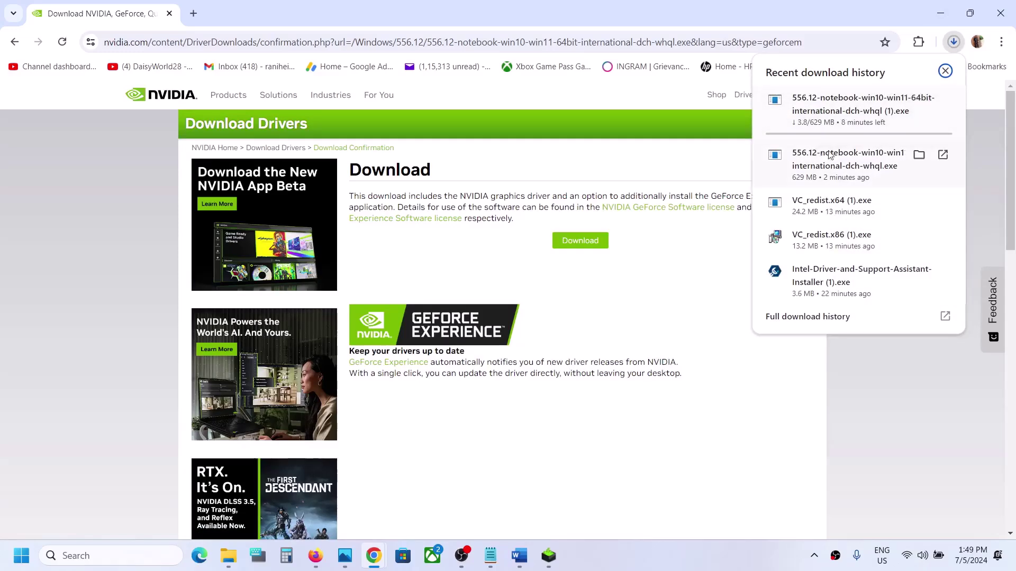
left_click(549, 557)
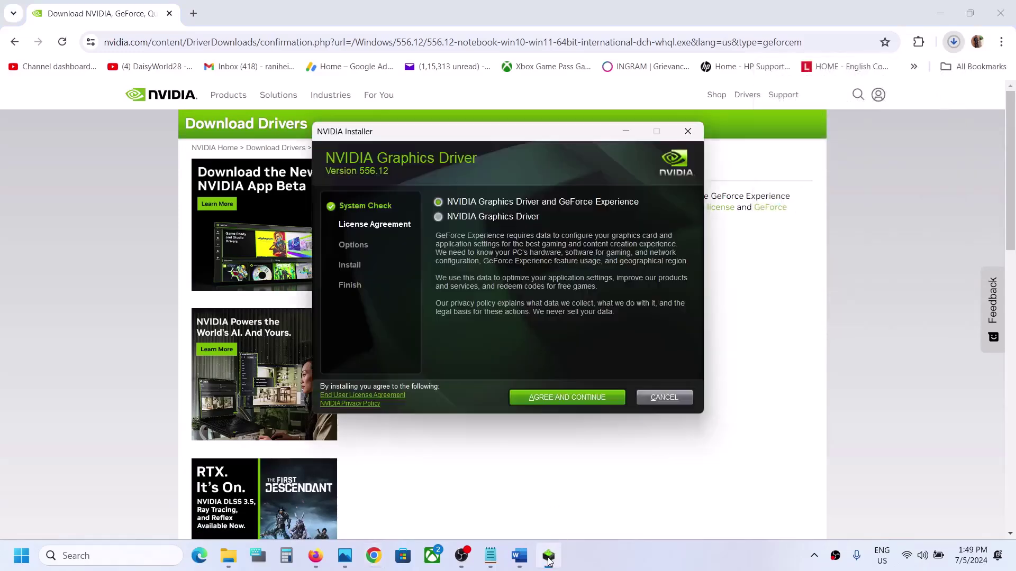
left_click(554, 395)
left_click(465, 277)
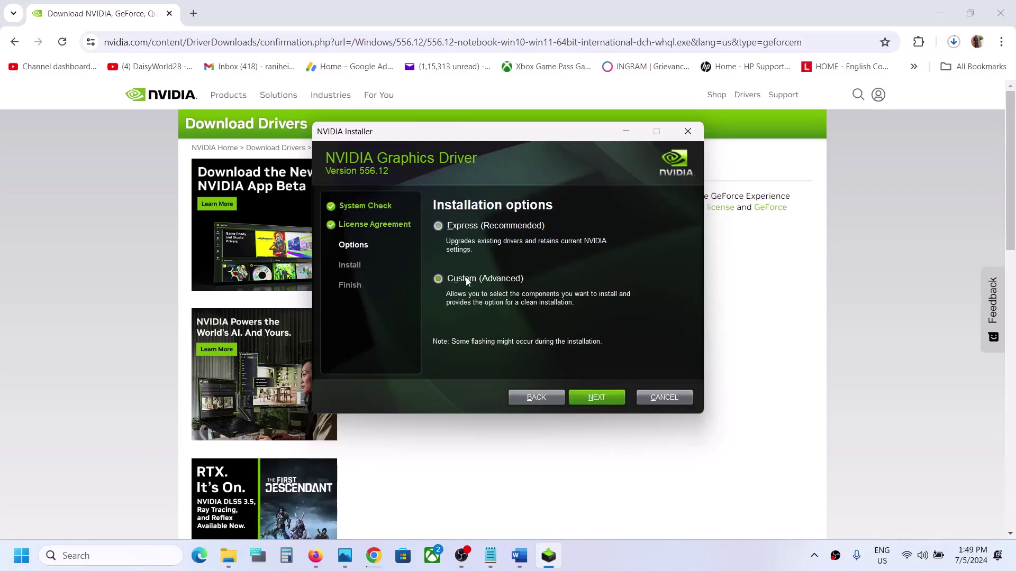
left_click(591, 402)
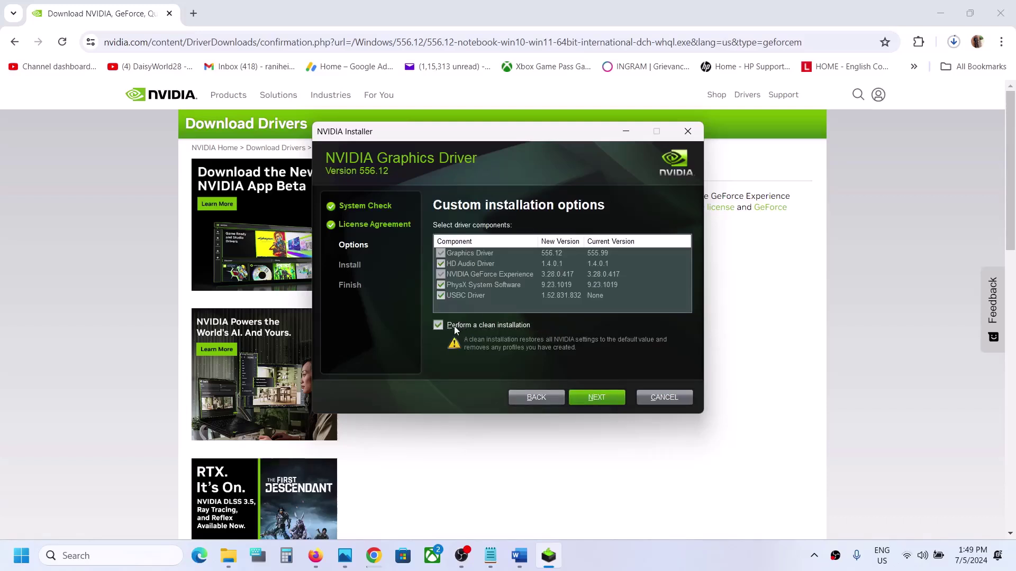
left_click(598, 400)
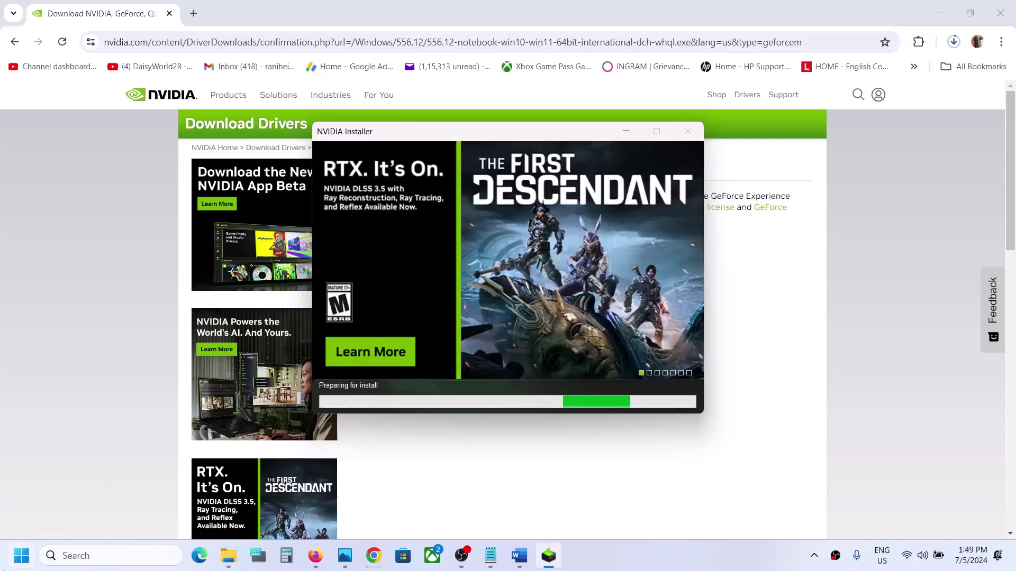
Dismiss the Start menu's power options and bring the Word guide back
key("super")
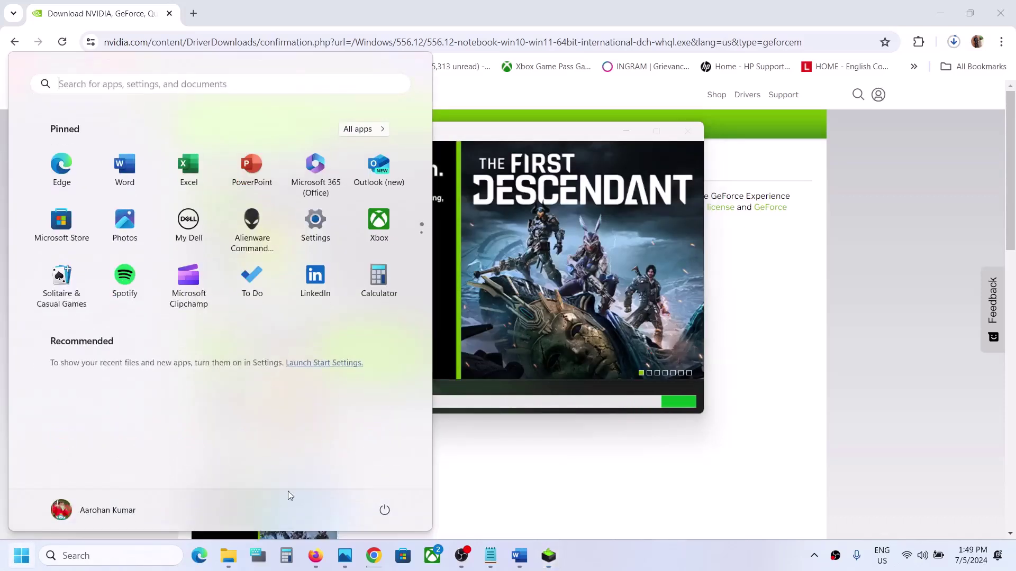
left_click(385, 510)
left_click(573, 366)
left_click(574, 366)
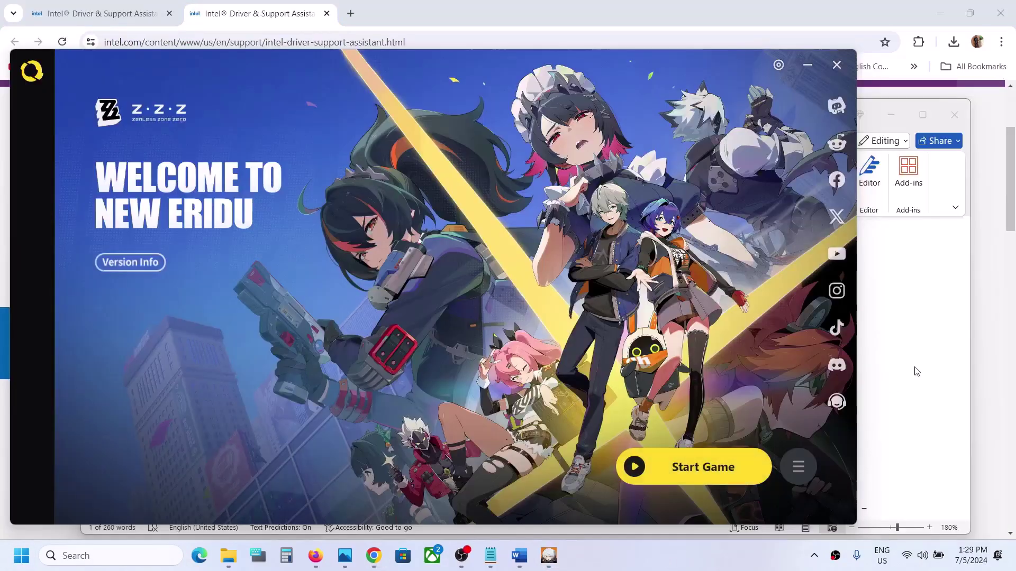
left_click(917, 371)
Copy 'graphics' from Step 3 of the guide and search it to reach Graphics settings
scroll(368, 404, "down", 5)
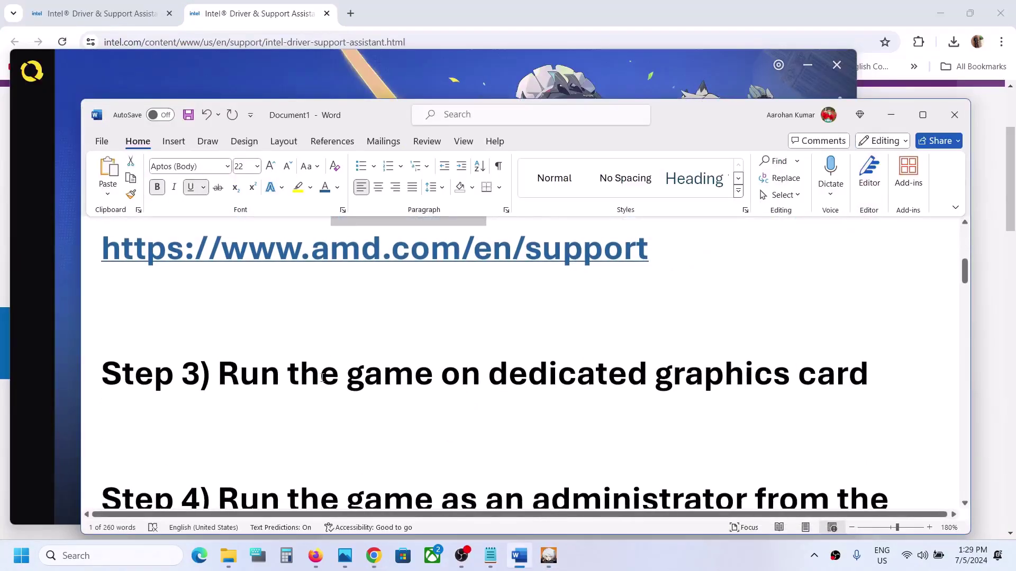
double_click(237, 365)
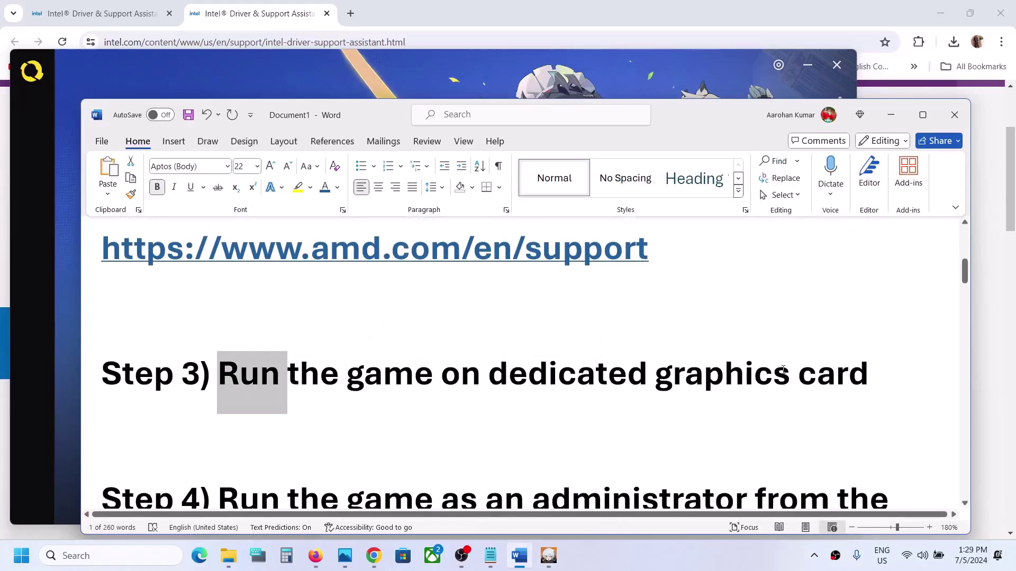
double_click(727, 365)
key("ctrl+c")
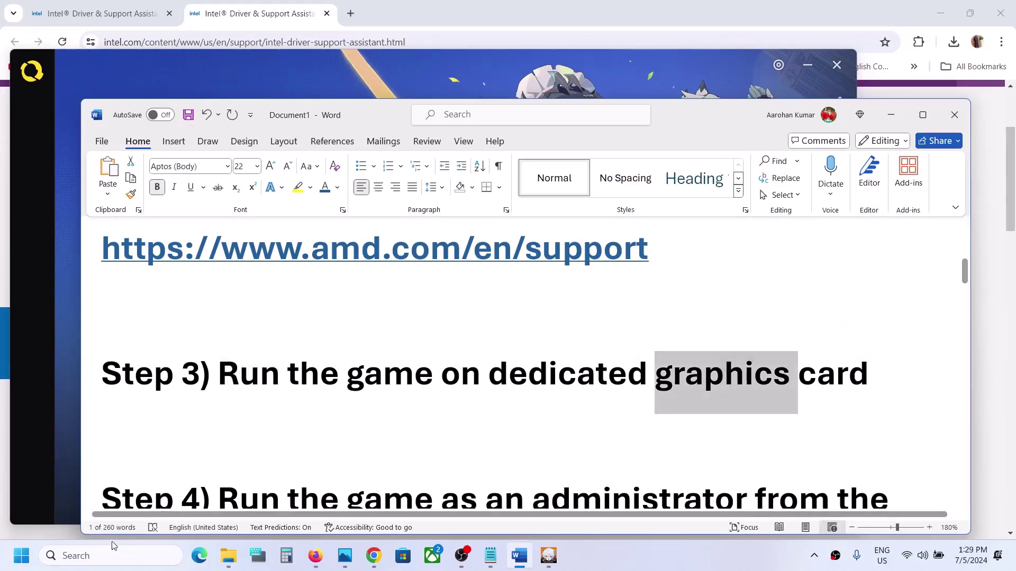
left_click(94, 551)
key("ctrl+v")
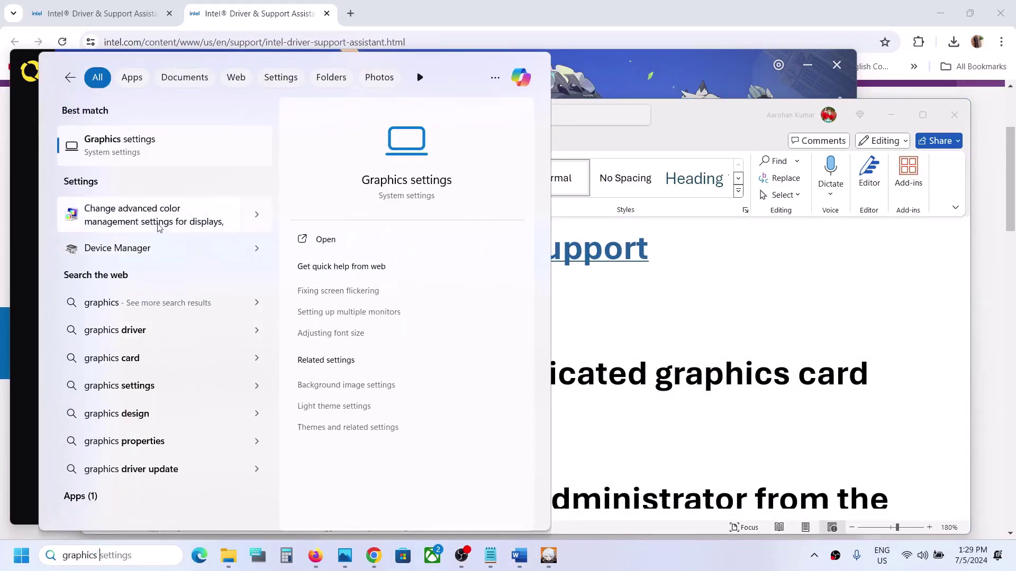
left_click(132, 153)
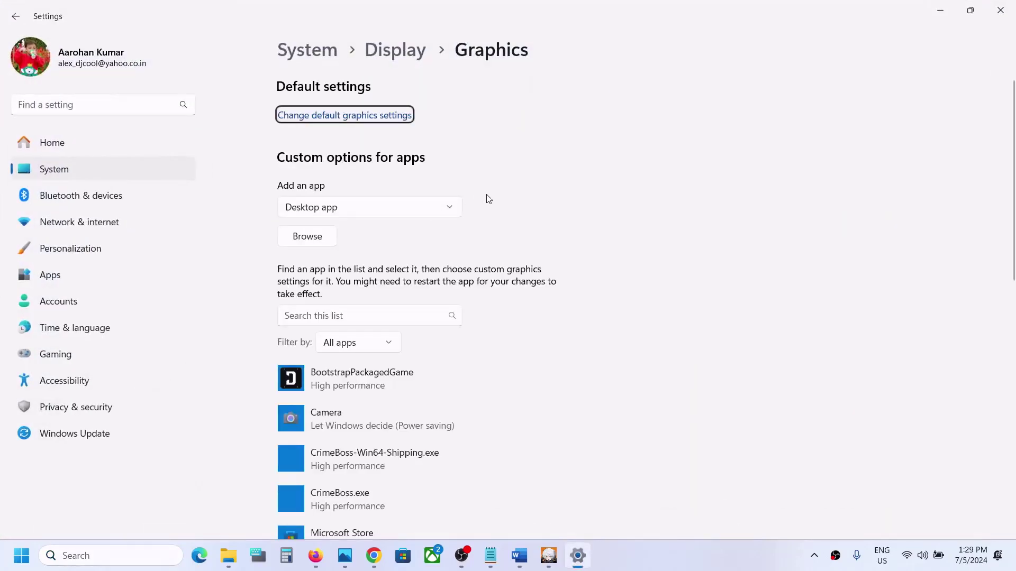
Add ZenlessZoneZero.exe from C:\Program Files\Epic Games\ZenlessZoneZero\games\ZenlessZoneZero Game to the graphics list
left_click(319, 235)
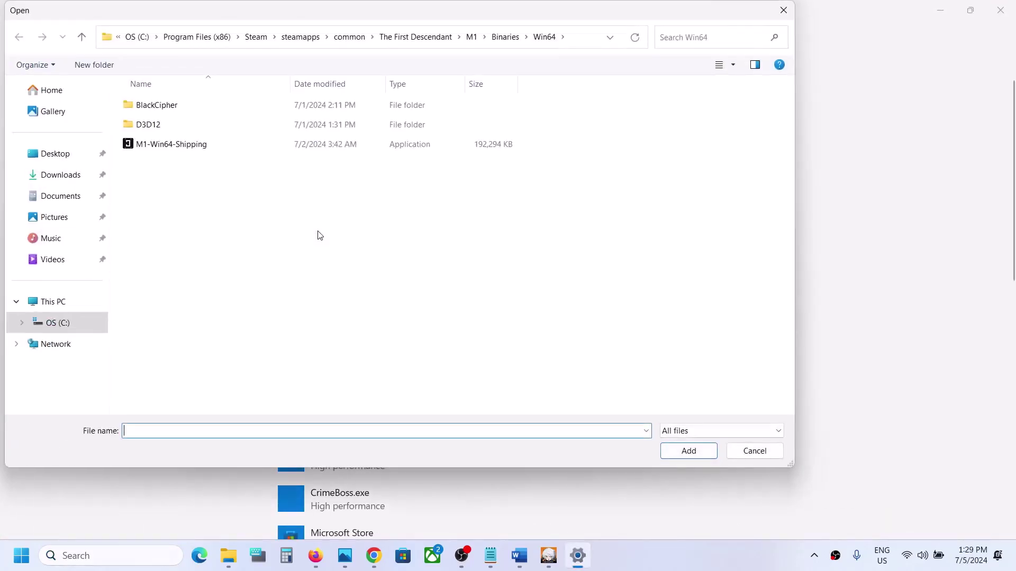
left_click(47, 302)
double_click(202, 105)
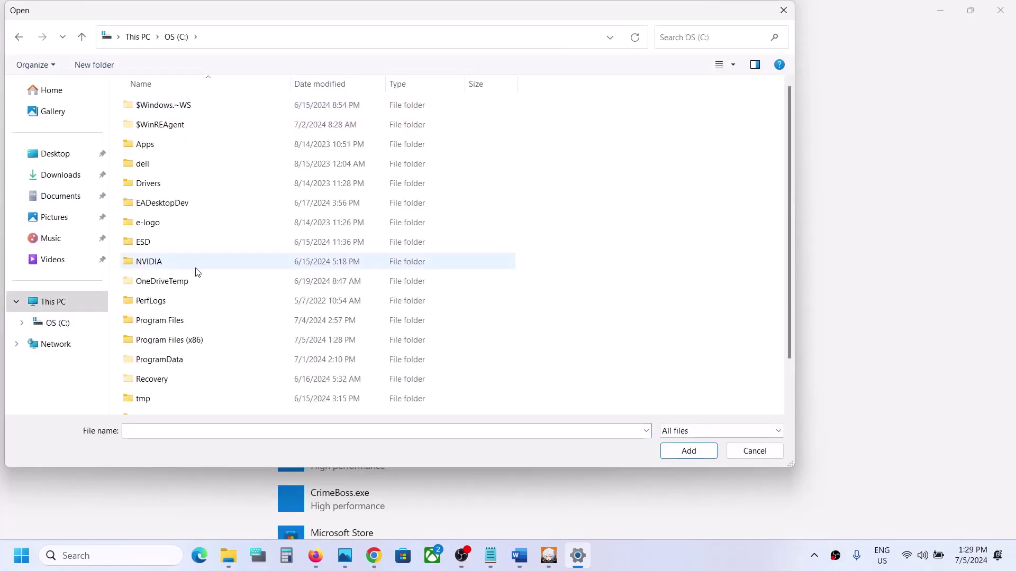
scroll(196, 270, "down", 1)
double_click(193, 274)
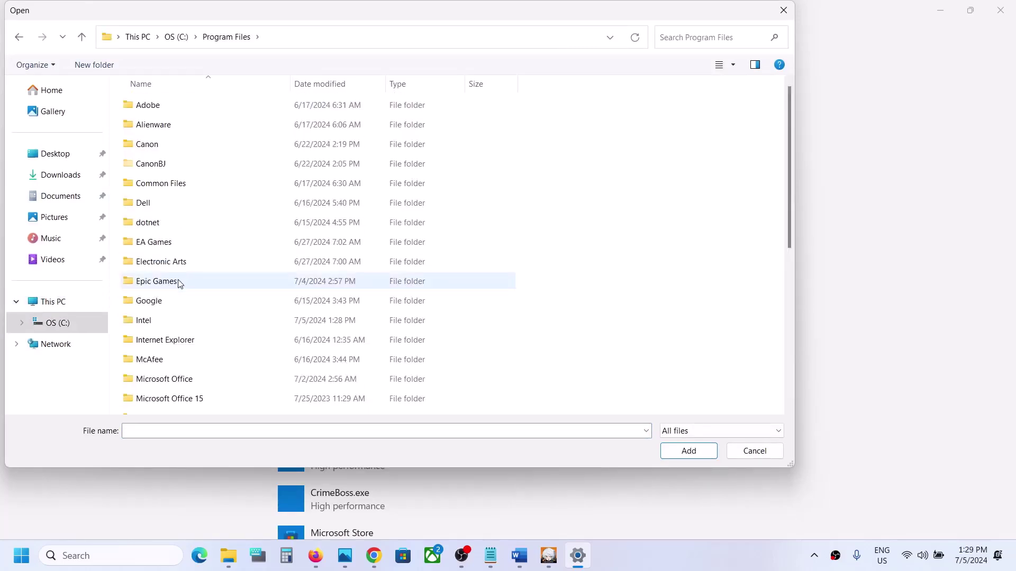
double_click(180, 284)
double_click(220, 104)
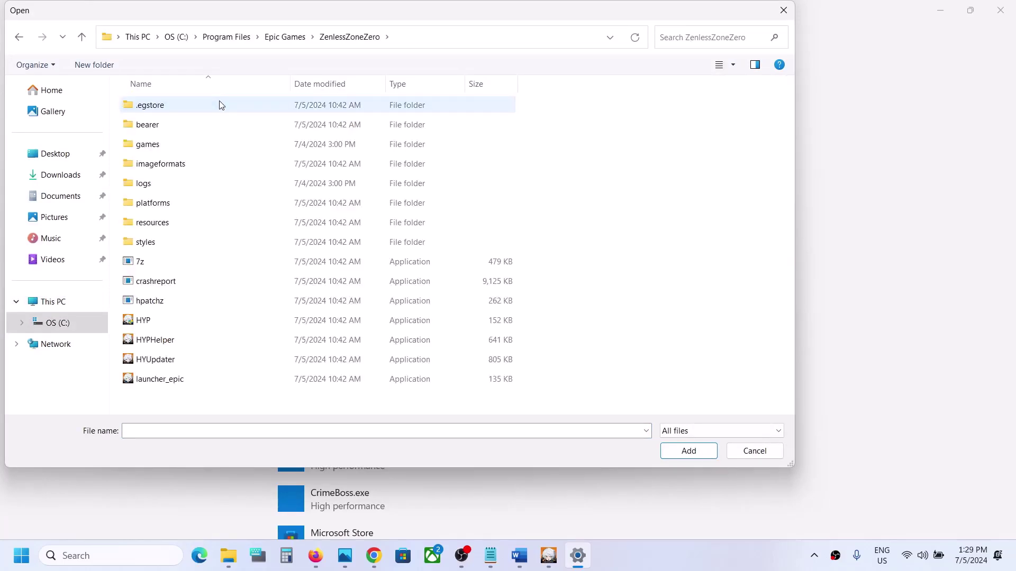
left_click(169, 149)
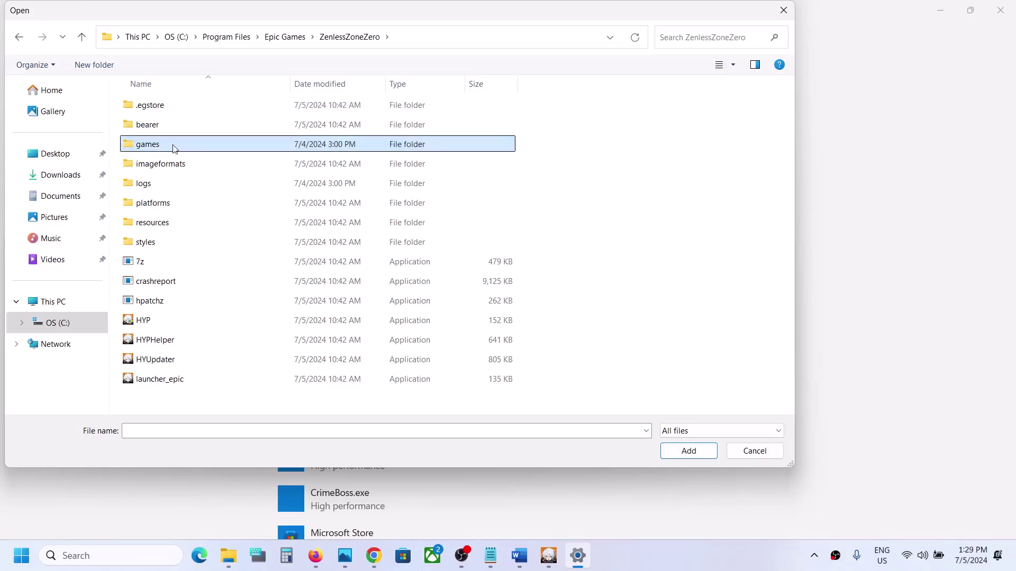
double_click(173, 148)
double_click(201, 110)
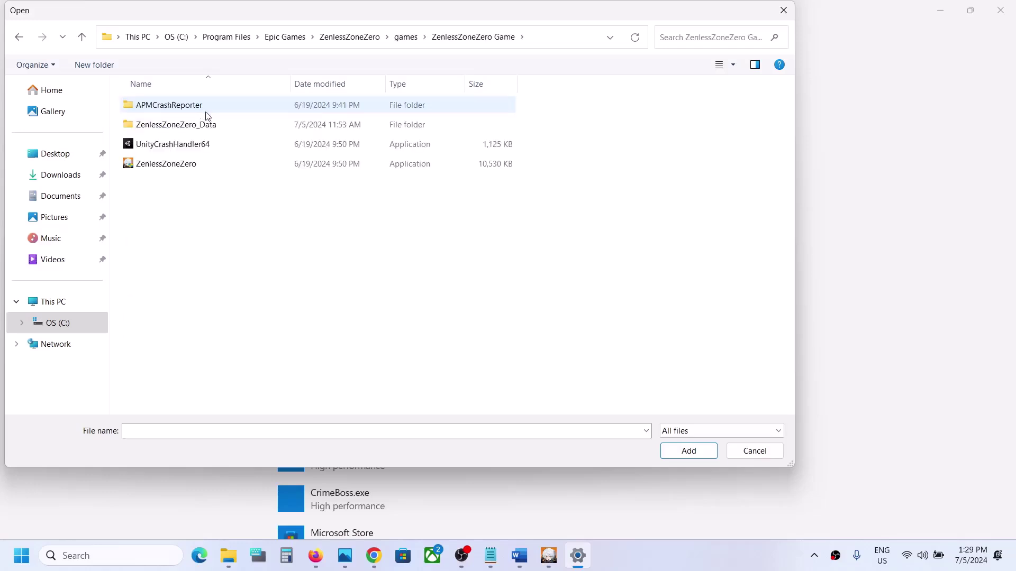
left_click(180, 162)
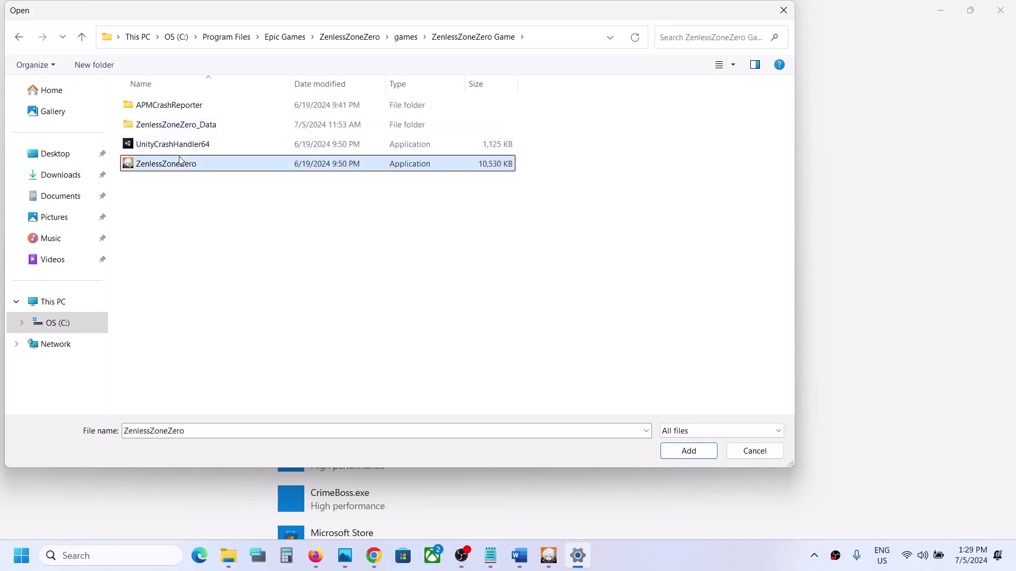
left_click(689, 450)
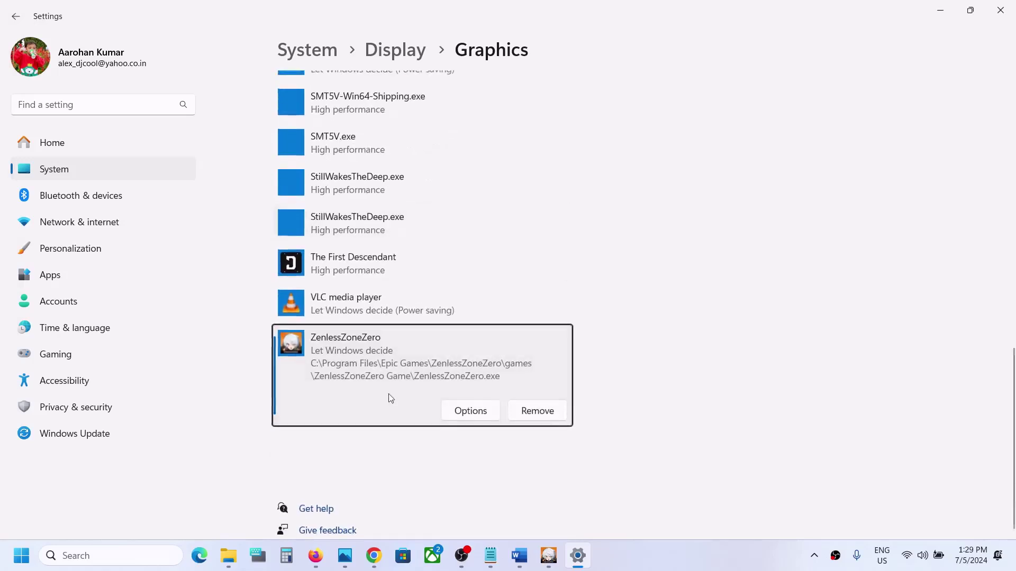
Set ZenlessZoneZero's graphics preference to High performance, save it, and close Settings
left_click(465, 411)
left_click(436, 271)
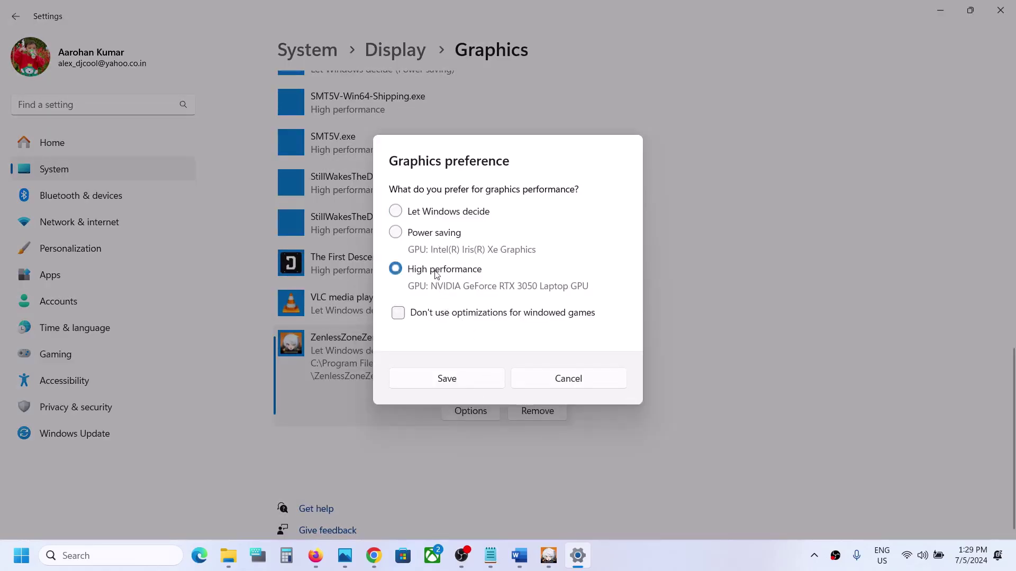
left_click(467, 381)
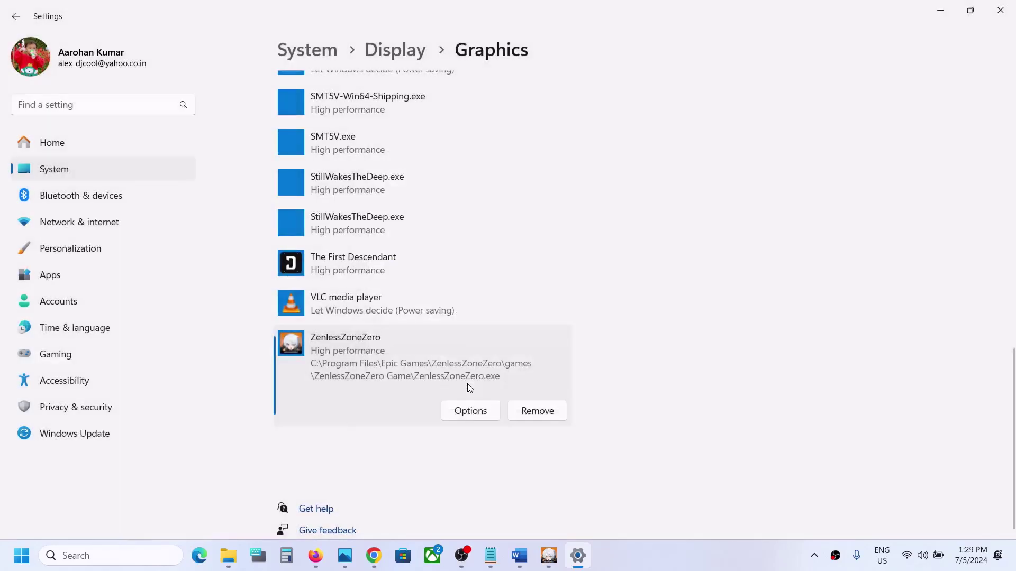
left_click(1000, 10)
Scroll the Word guide to Step 4 and highlight its instruction text
scroll(542, 336, "down", 1)
scroll(542, 336, "down", 3)
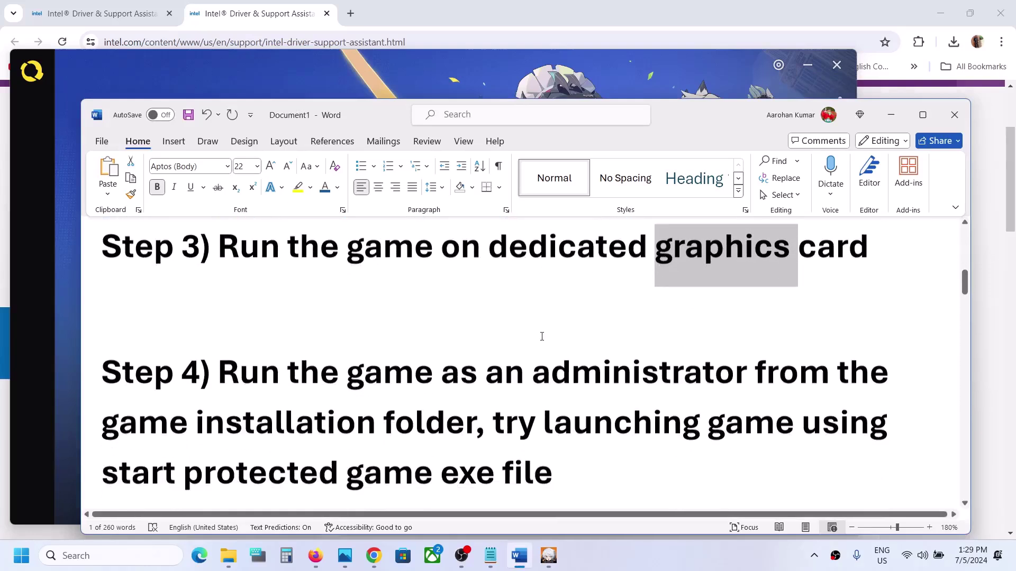
left_click_drag(229, 322, 488, 382)
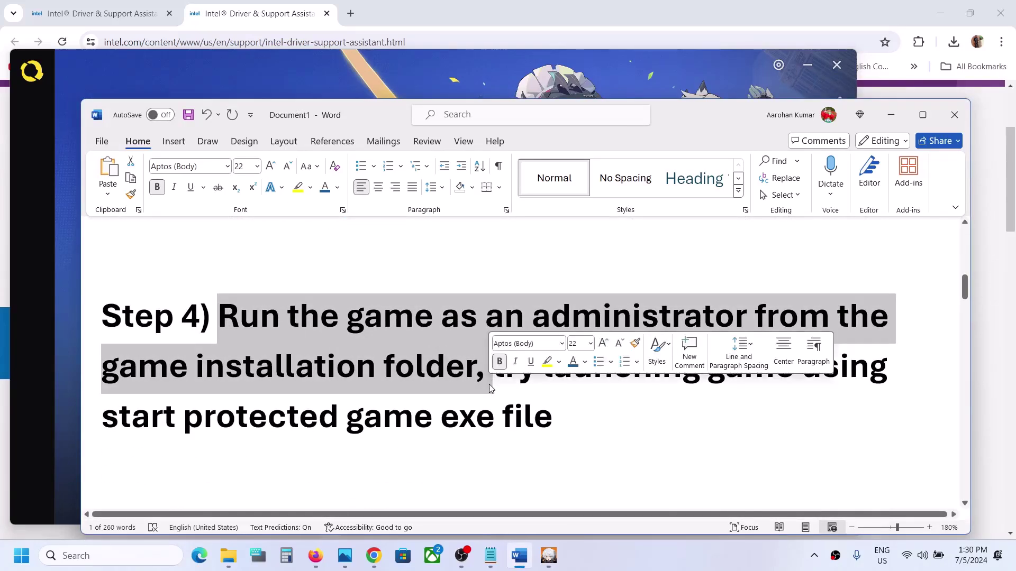
left_click(582, 404)
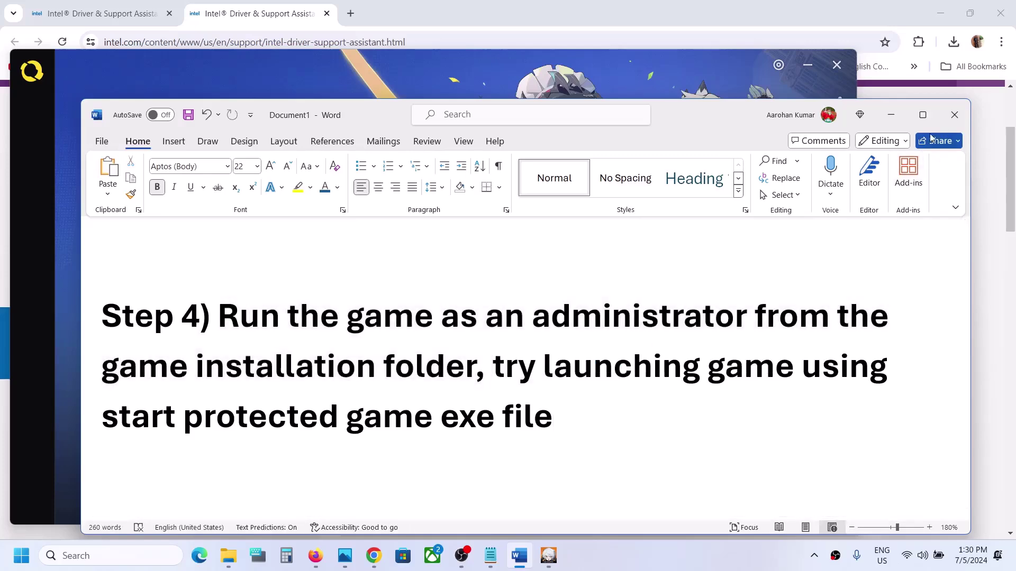
Minimize Word and open the game folder through the launcher's Game Settings > Open Directory
left_click(890, 114)
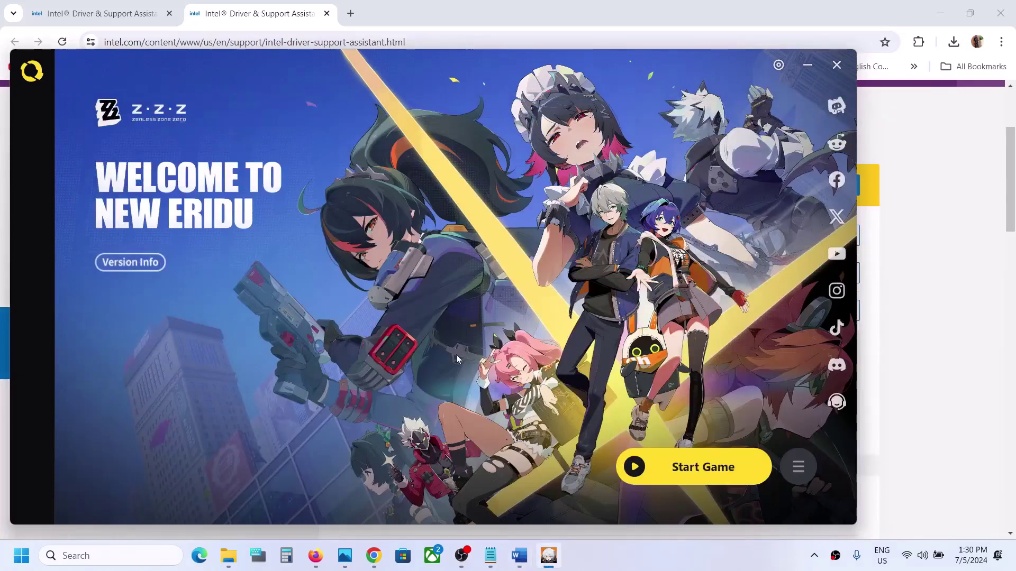
left_click(794, 471)
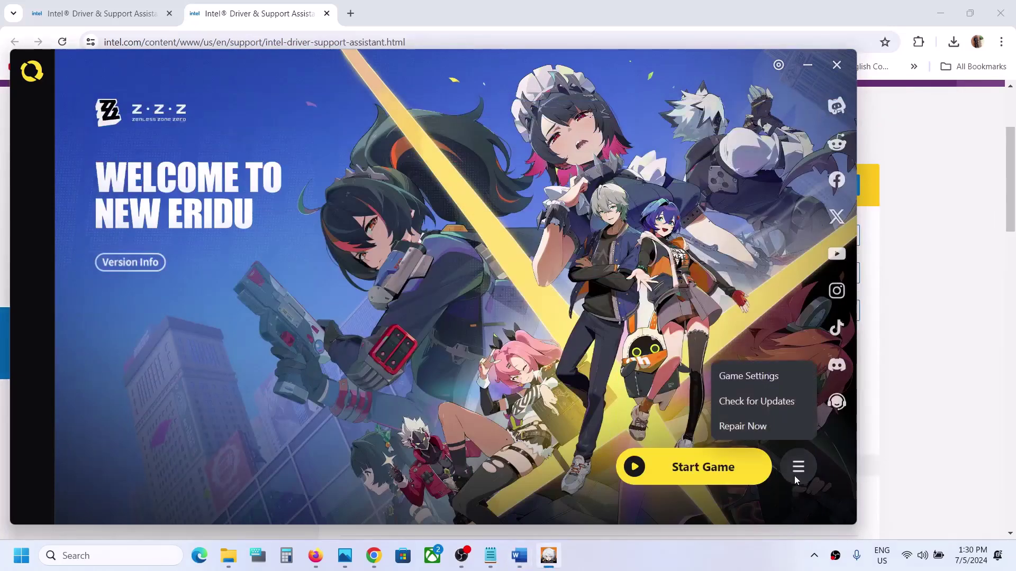
left_click(765, 379)
left_click(397, 331)
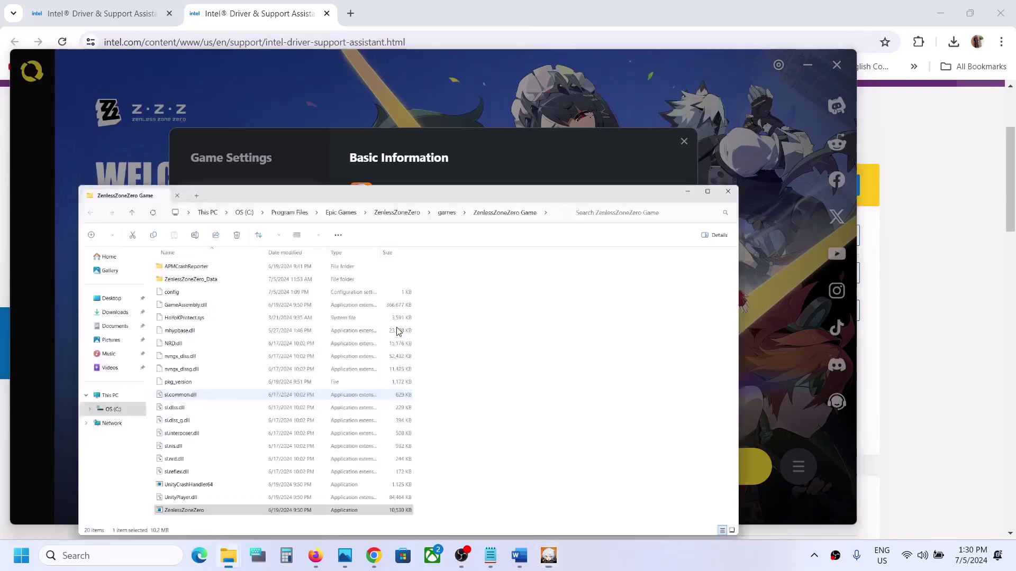
Set ZenlessZoneZero.exe to always run as administrator in its Compatibility properties
left_click(178, 500)
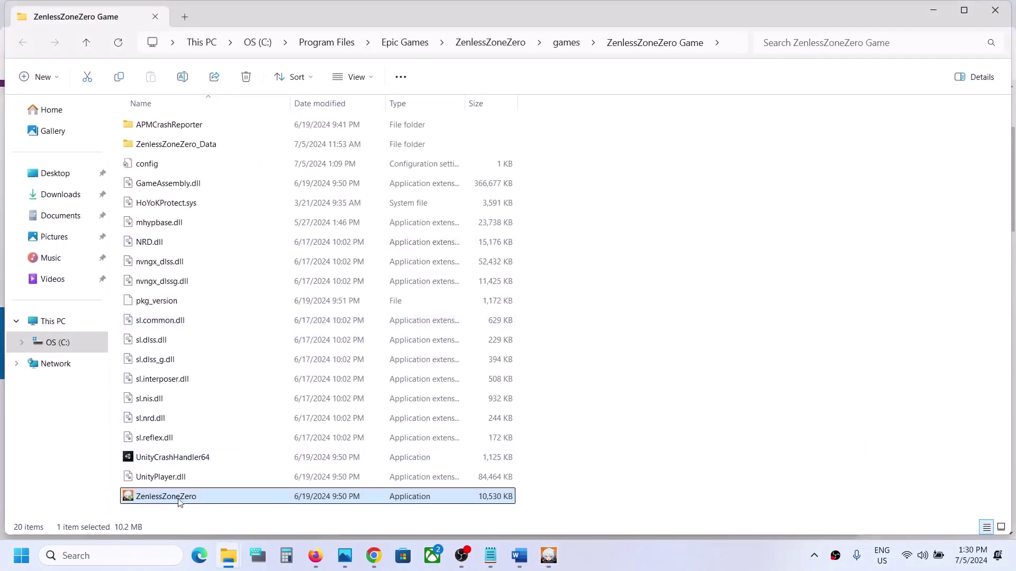
right_click(178, 502)
left_click(233, 431)
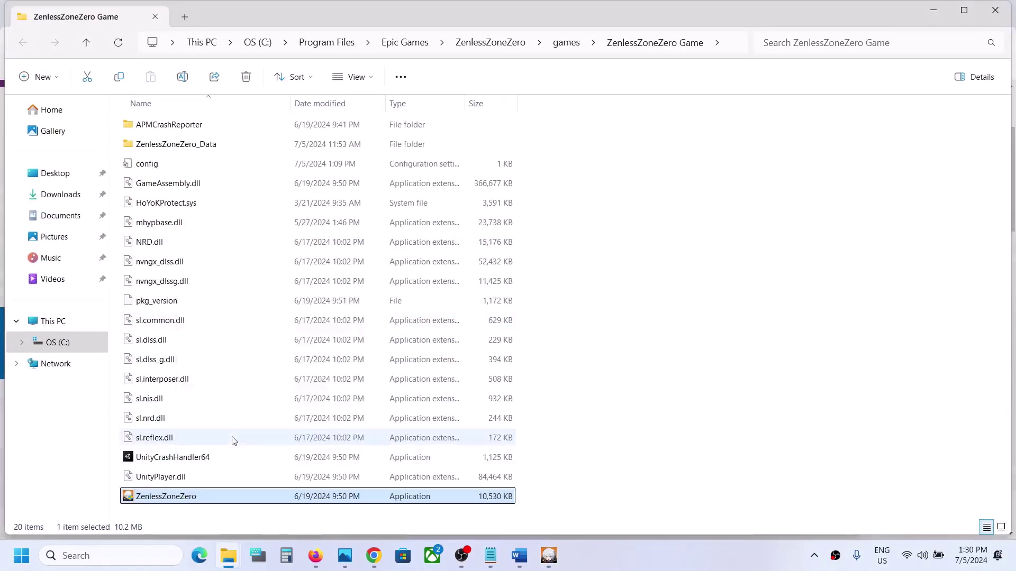
left_click(307, 209)
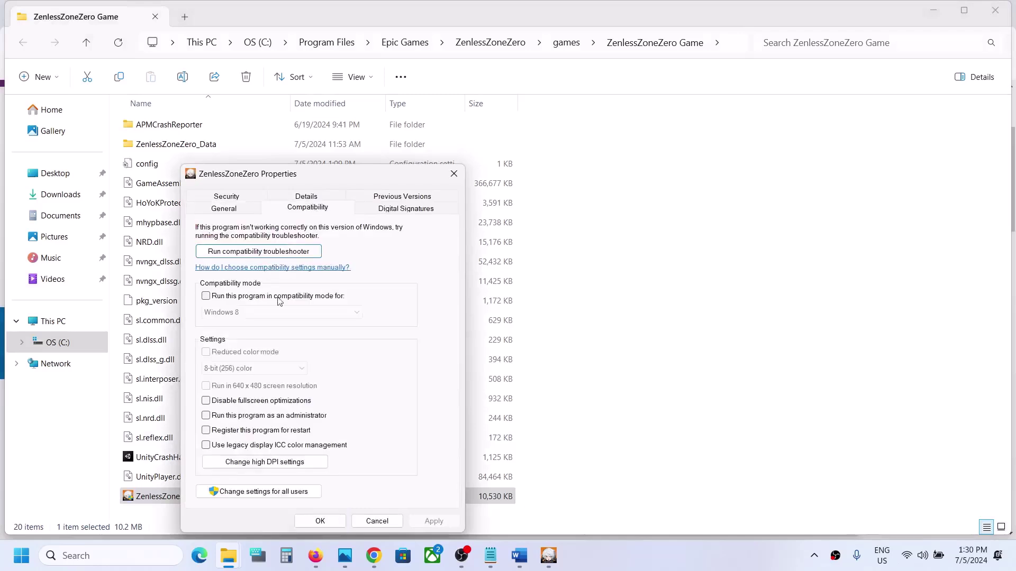
left_click(207, 416)
left_click(432, 520)
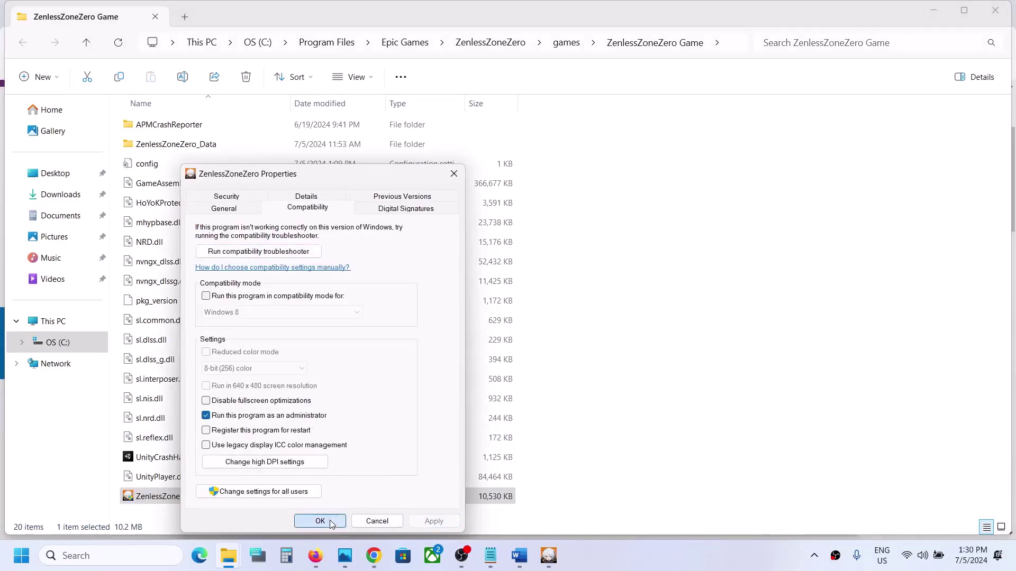
left_click(329, 519)
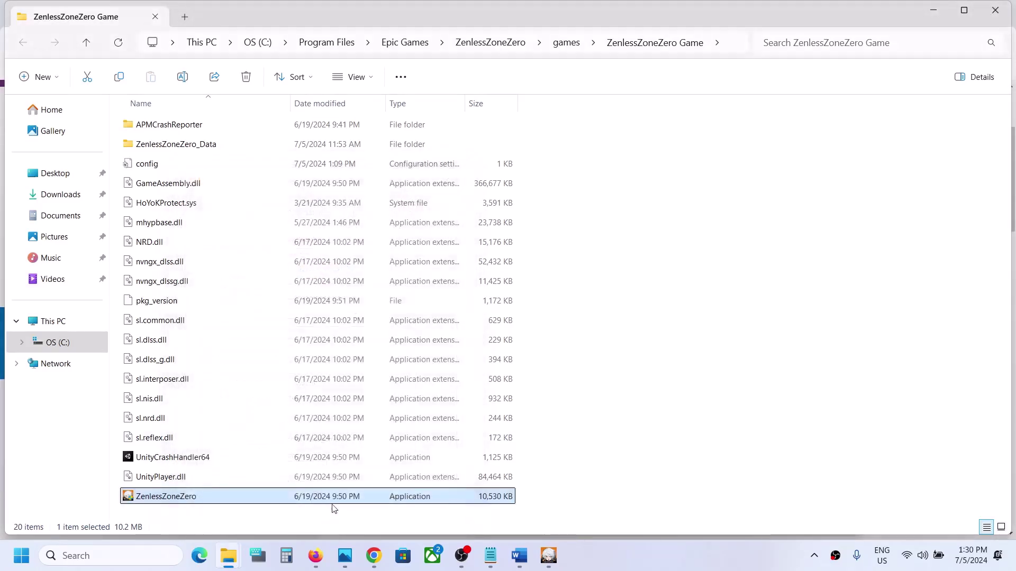
Turn on Windows 8 compatibility mode for ZenlessZoneZero.exe and save
right_click(200, 502)
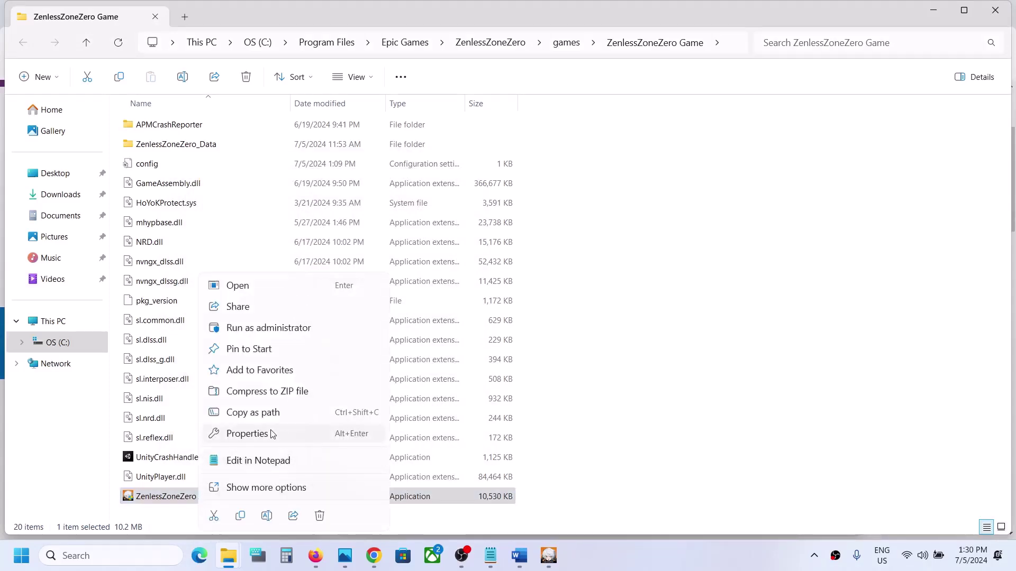
left_click(254, 434)
left_click(320, 210)
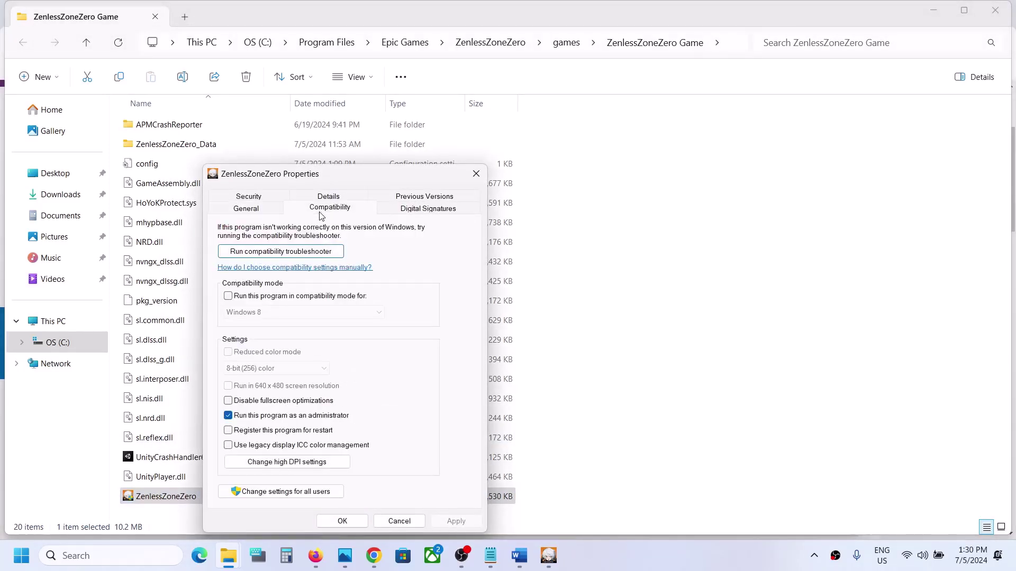
left_click(228, 296)
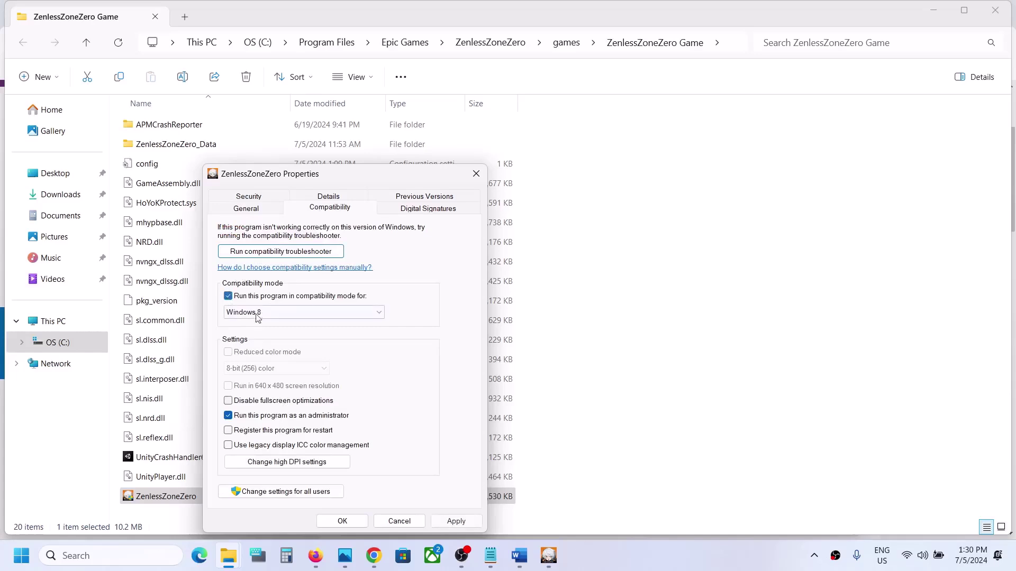
left_click(455, 522)
left_click(347, 524)
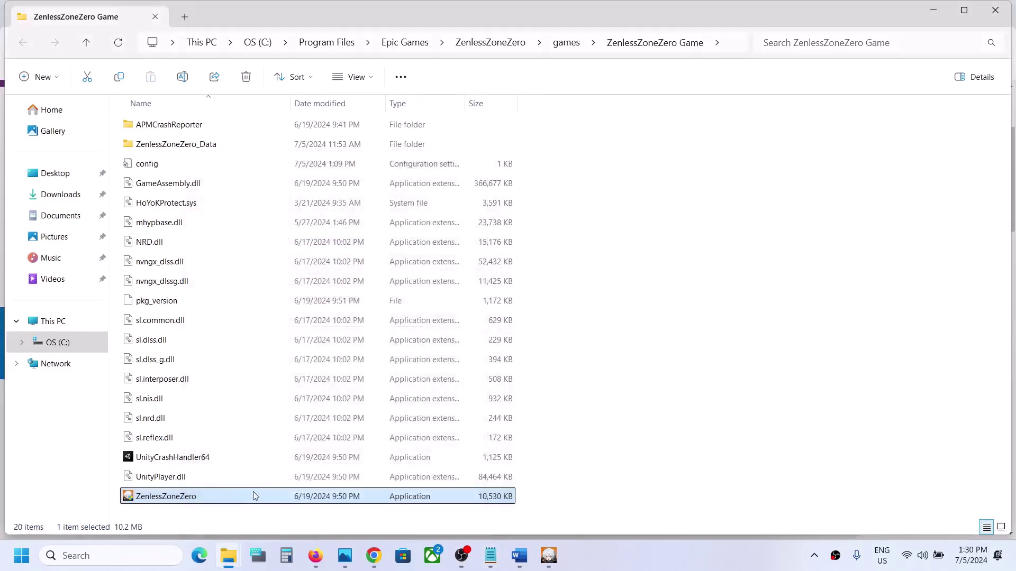
Switch compatibility mode to Windows 7 and disable fullscreen optimizations for the game
right_click(253, 493)
left_click(329, 424)
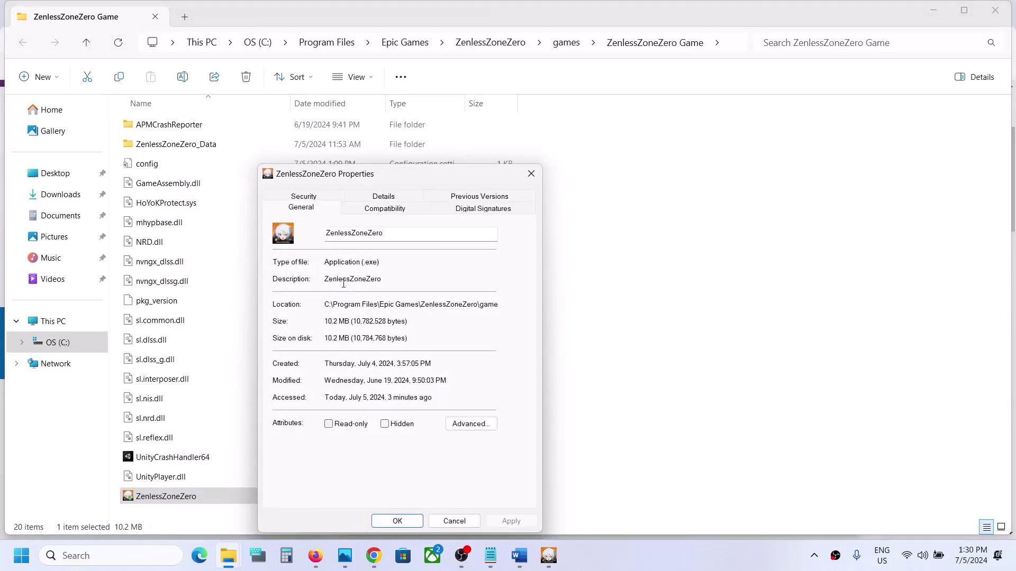
left_click(368, 209)
left_click(317, 312)
left_click(307, 350)
left_click(510, 521)
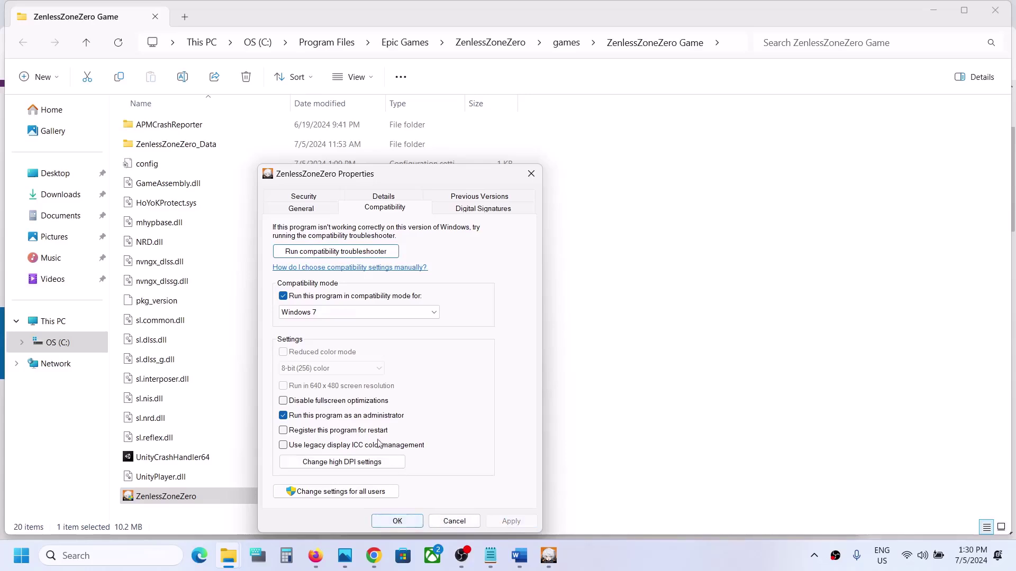
left_click(300, 405)
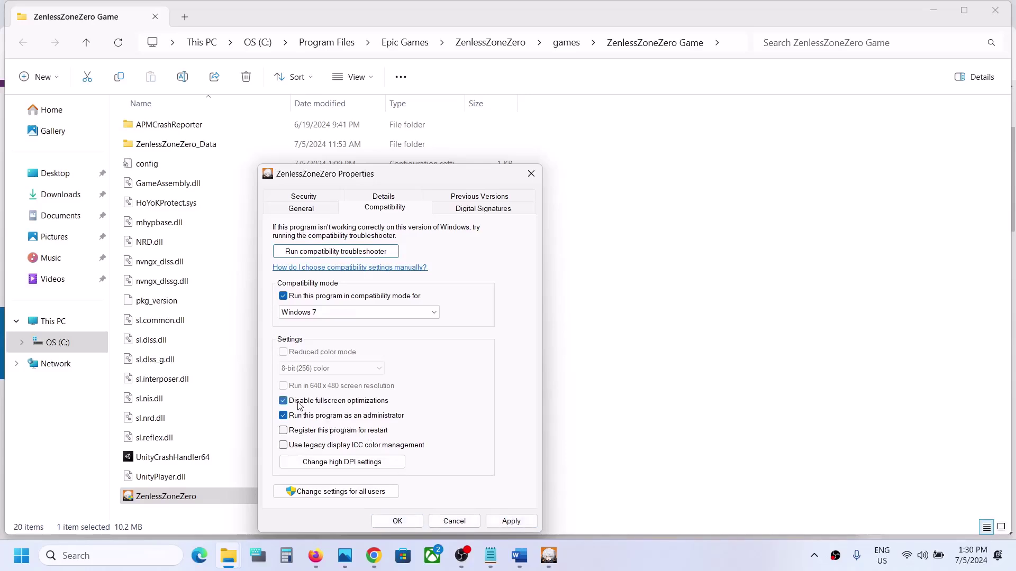
left_click(509, 520)
left_click(398, 521)
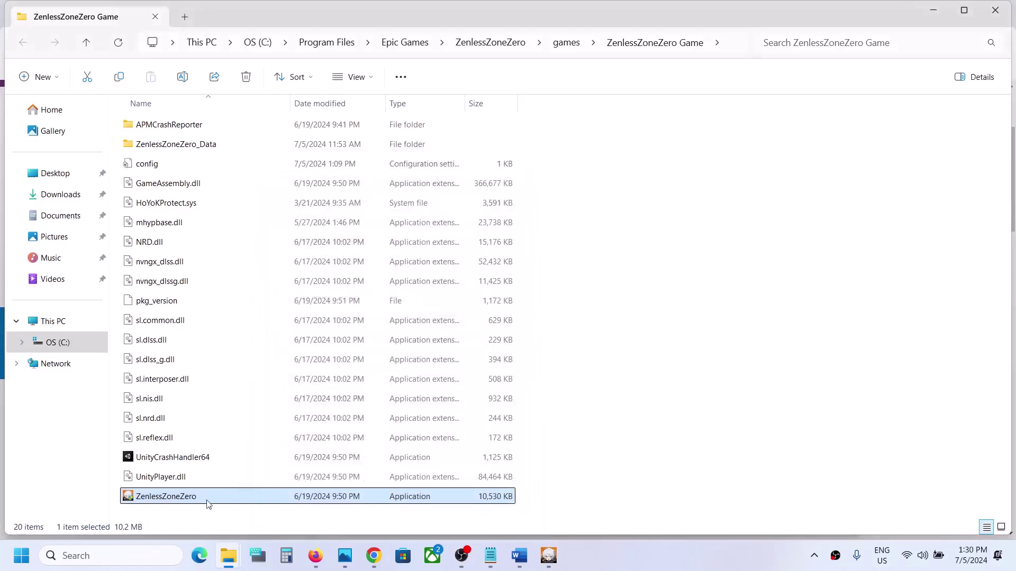
Clear compatibility mode, fullscreen optimizations and administrator options, then return to the Word guide's Step 5
right_click(168, 499)
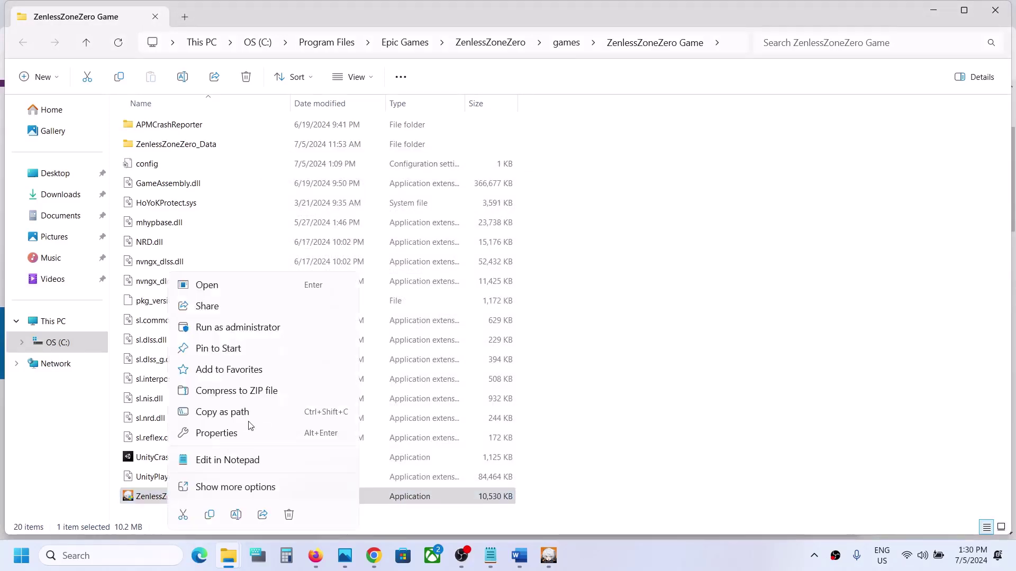
left_click(222, 433)
left_click(298, 211)
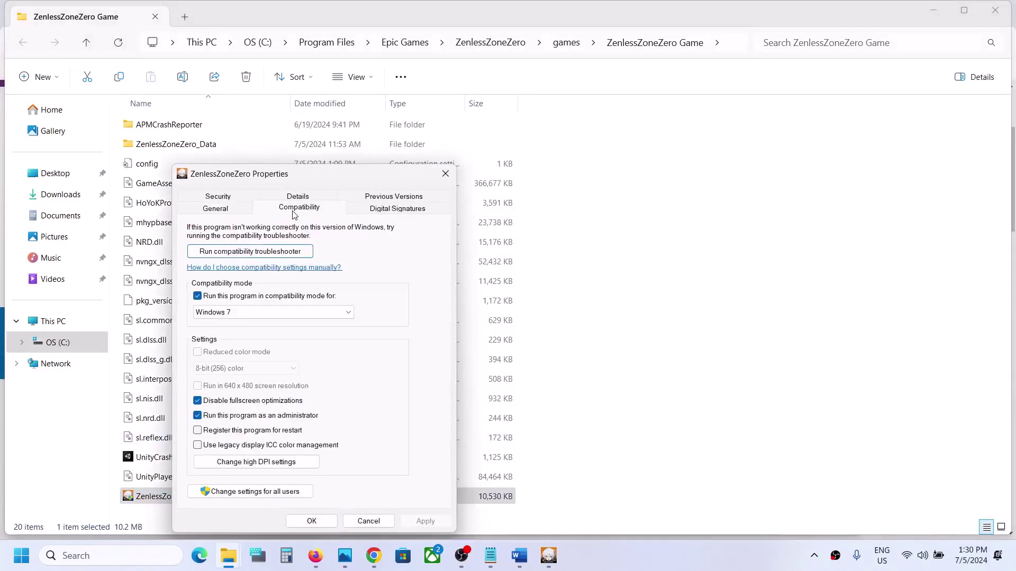
left_click(198, 296)
left_click(198, 404)
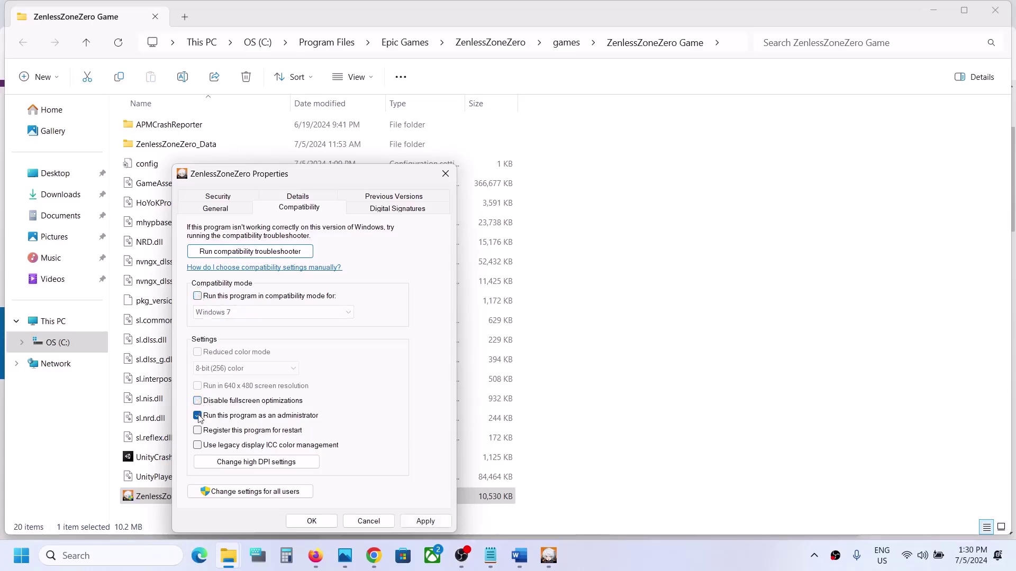
left_click(197, 416)
left_click(424, 521)
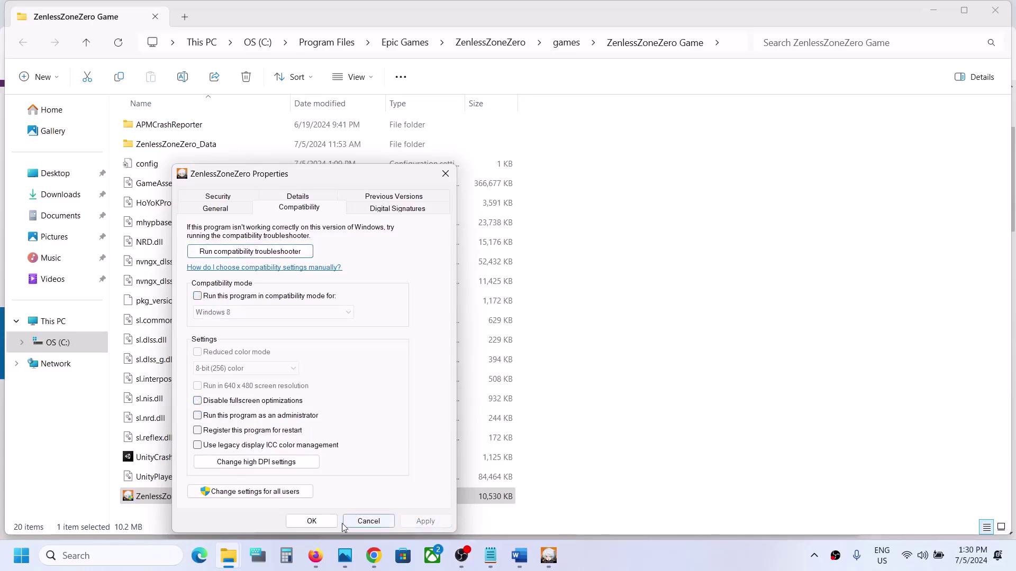
left_click(311, 521)
left_click(519, 555)
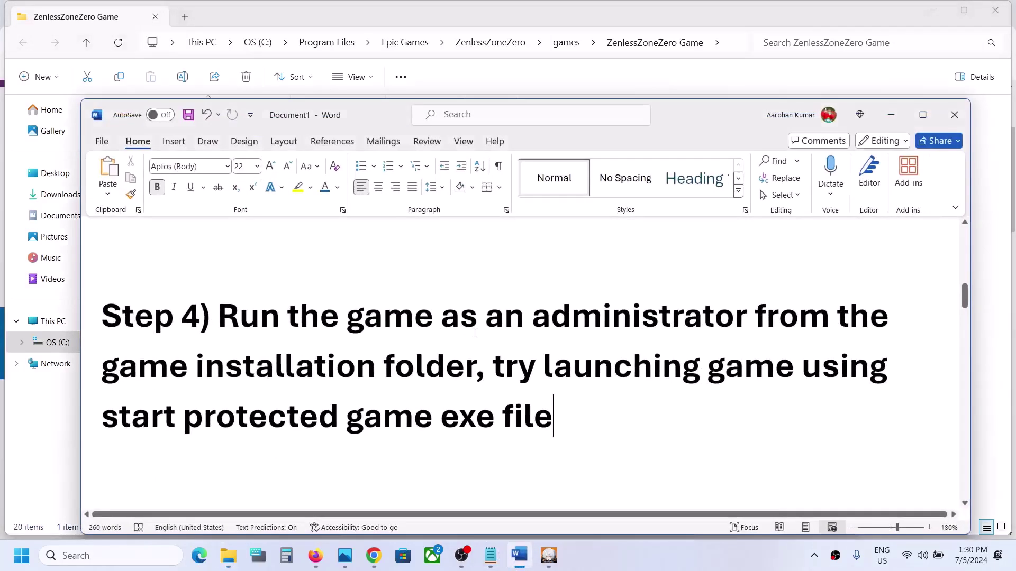
scroll(452, 324, "down", 3)
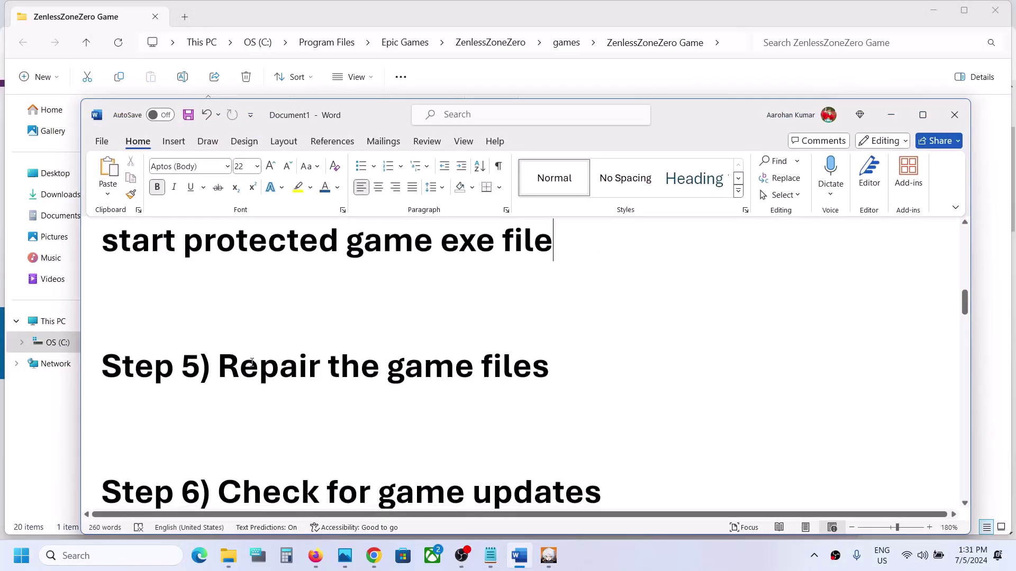
Start Repair Now from the launcher menu, then dismiss the repair reminder without repairing
left_click_drag(218, 366, 549, 366)
left_click(549, 556)
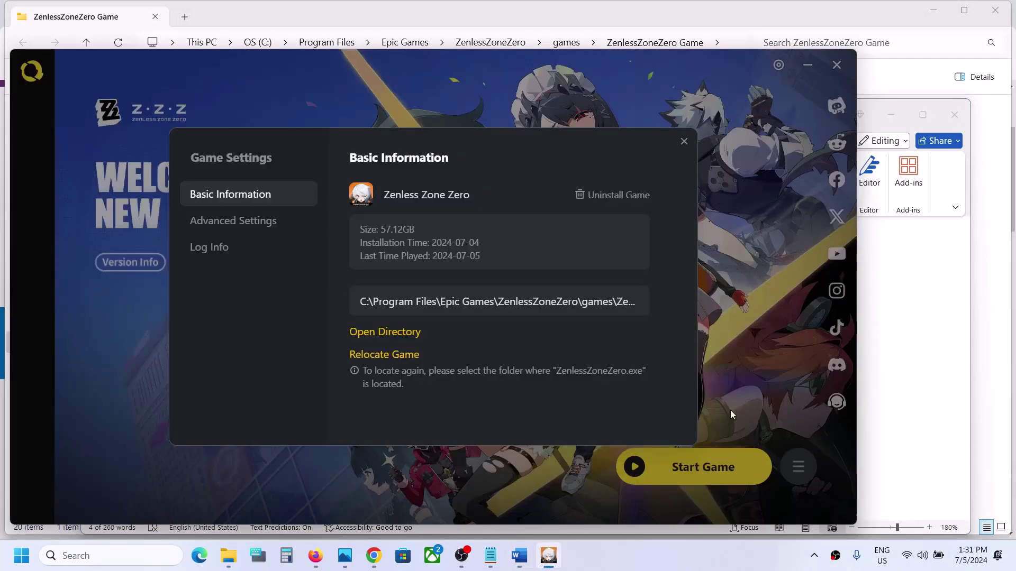
left_click(684, 142)
left_click(798, 466)
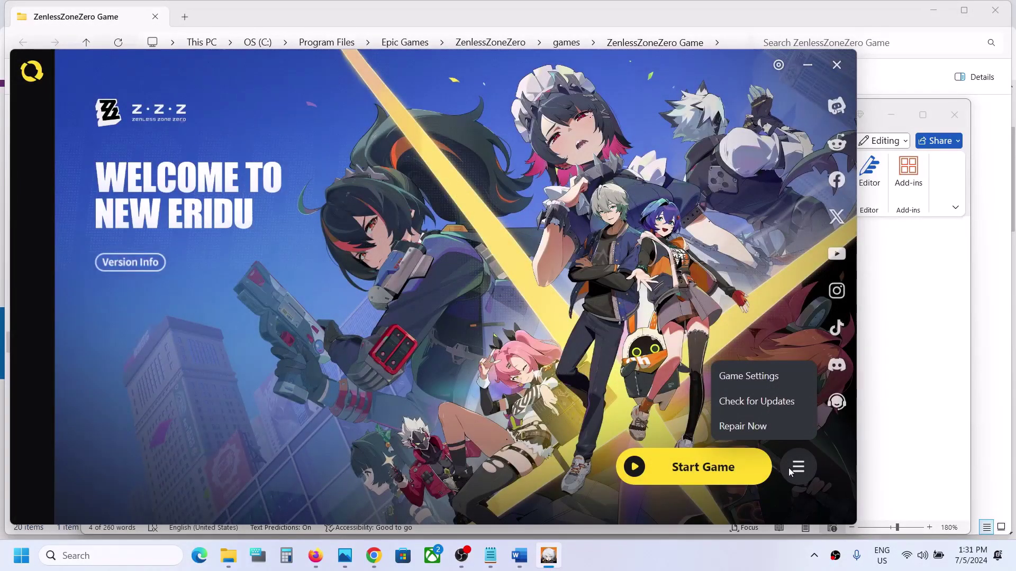
left_click(743, 427)
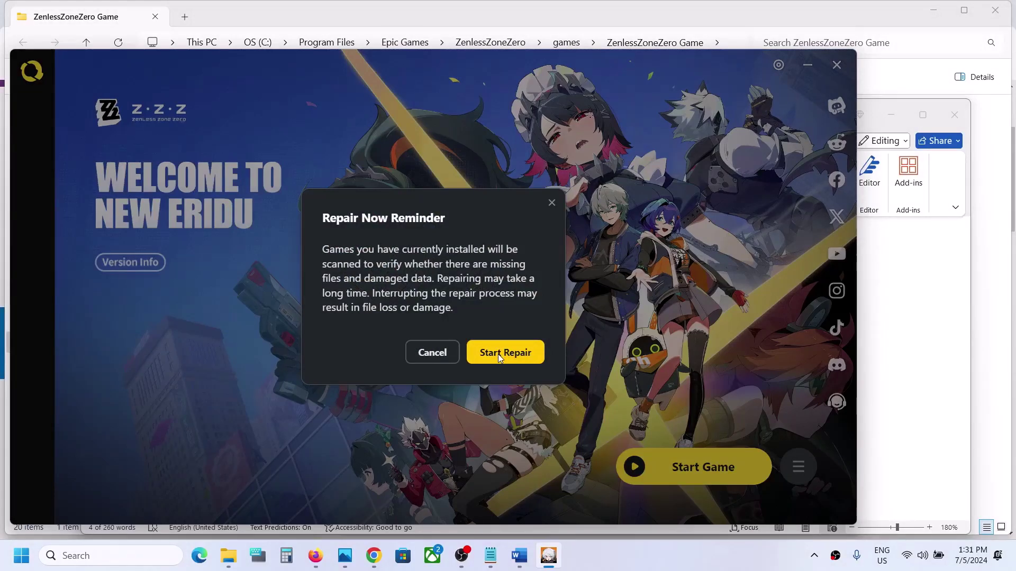
left_click(552, 203)
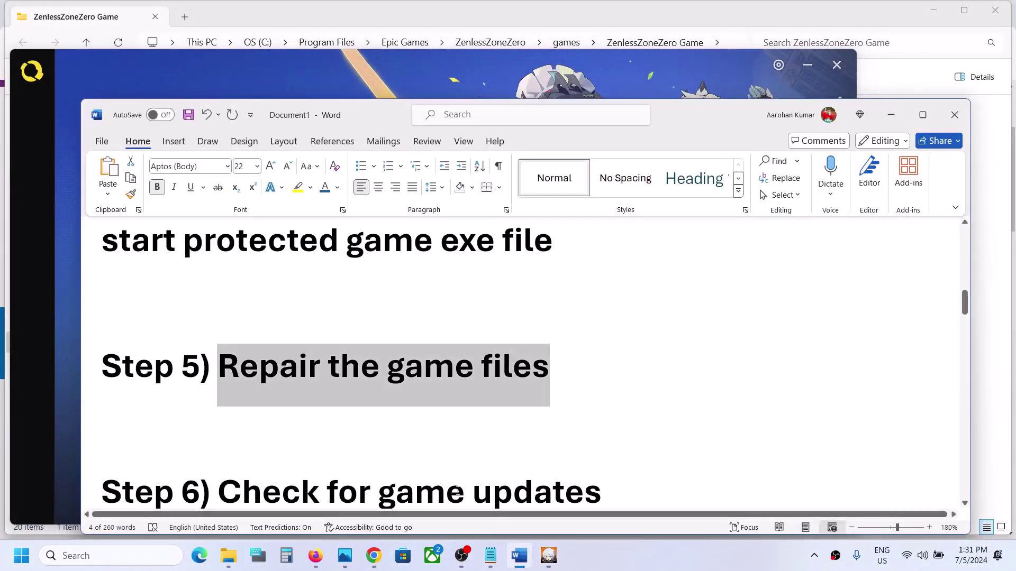
scroll(455, 487, "down", 3)
Run Check for Updates and acknowledge that no update is required
left_click(547, 565)
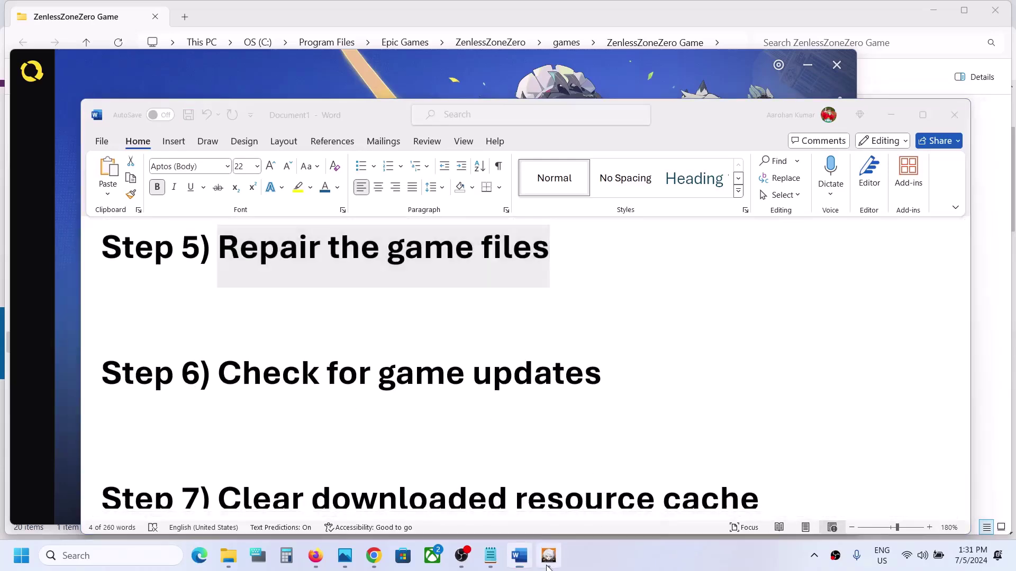
left_click(790, 472)
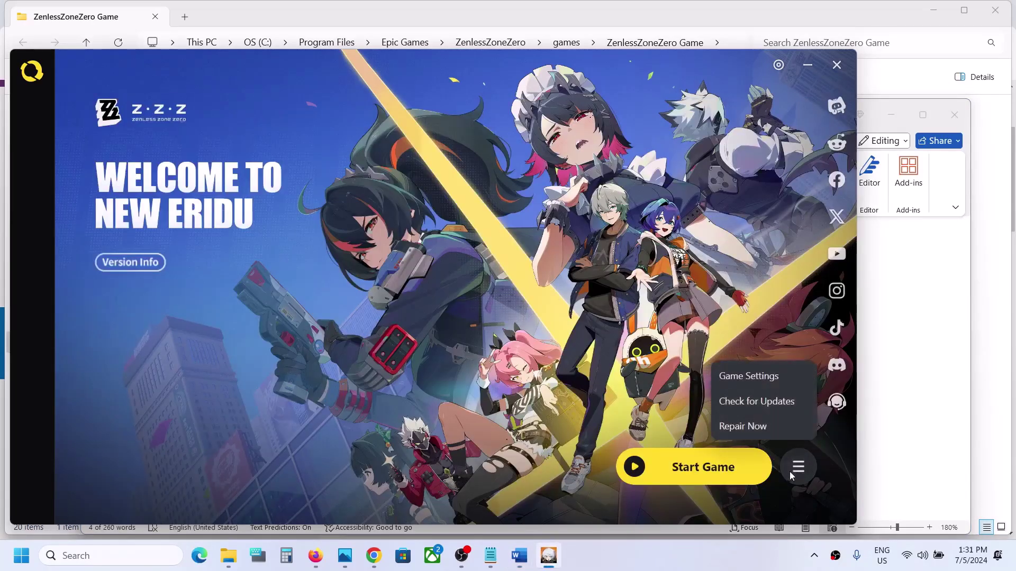
left_click(774, 401)
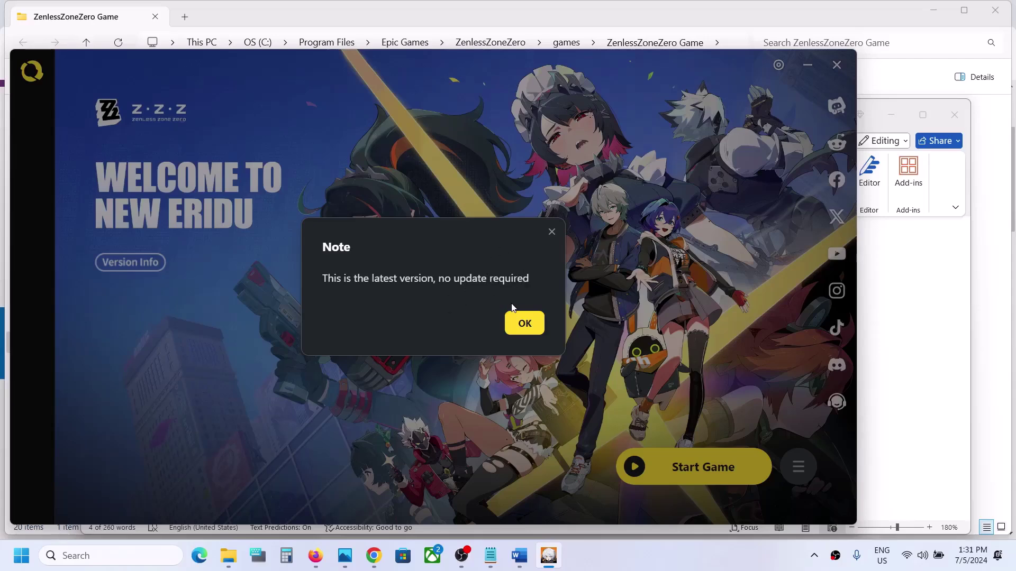
left_click(524, 323)
Bring the Word guide forward and highlight the next step's text
mouse_move(525, 567)
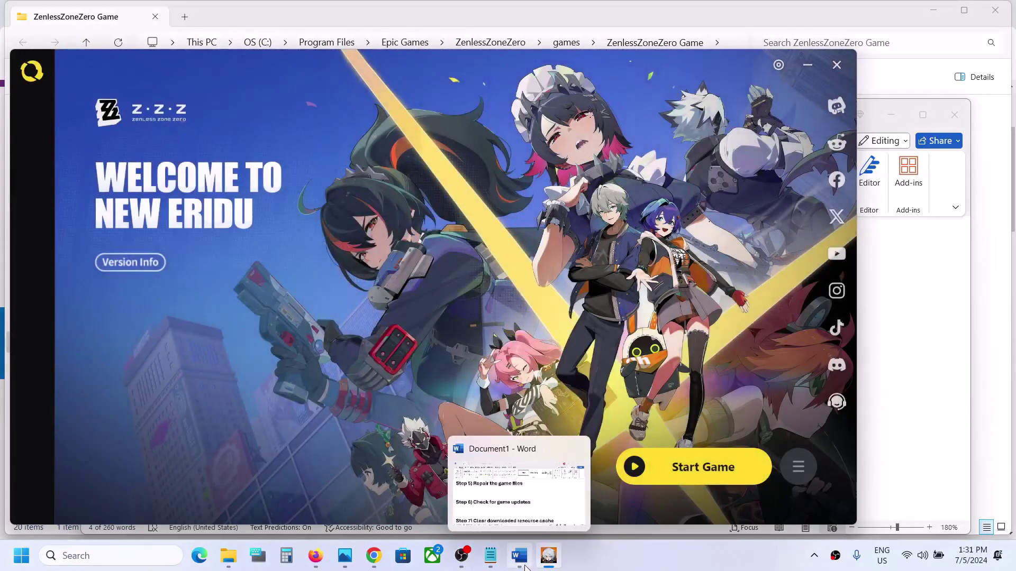
left_click(529, 529)
scroll(440, 385, "down", 3)
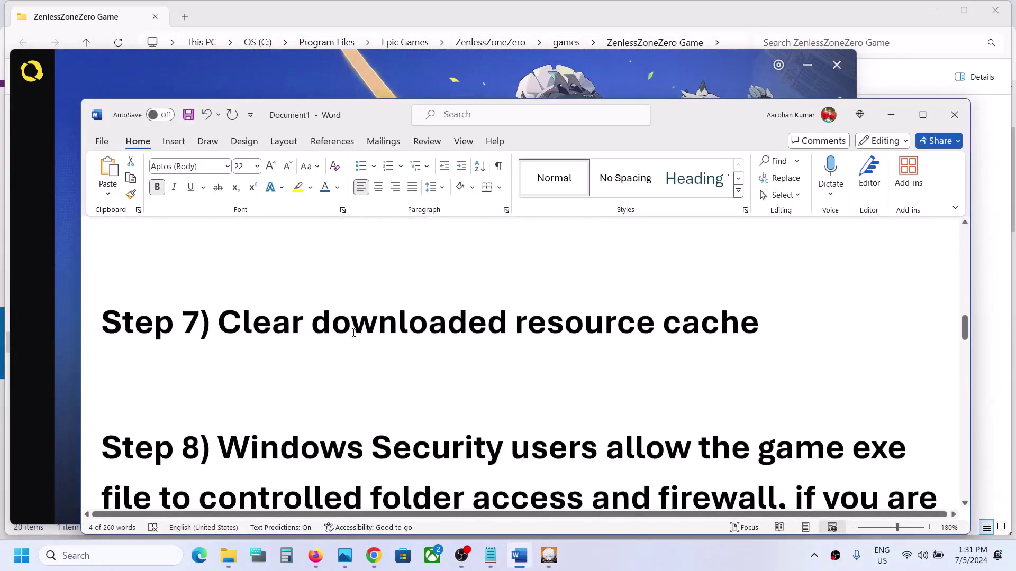
left_click_drag(312, 324, 758, 324)
Clear the downloaded resource cache from the launcher's Game Settings > Advanced Settings
left_click(549, 555)
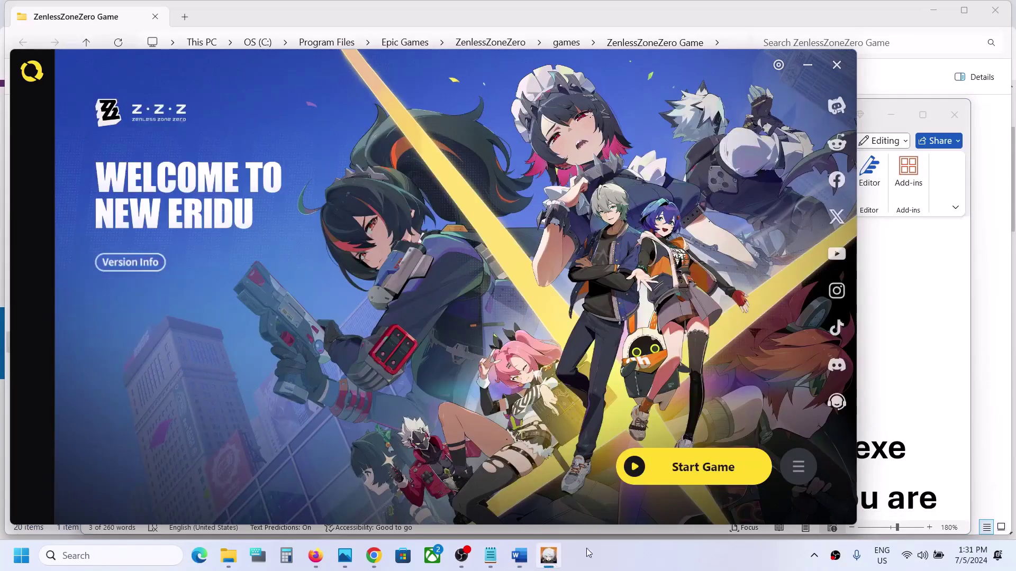
left_click(806, 472)
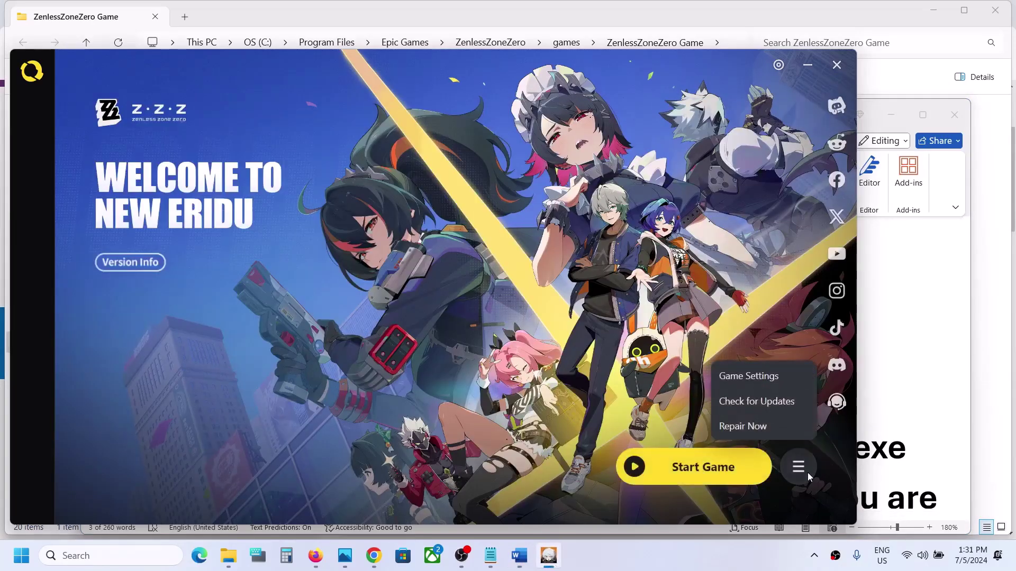
left_click(748, 375)
left_click(268, 224)
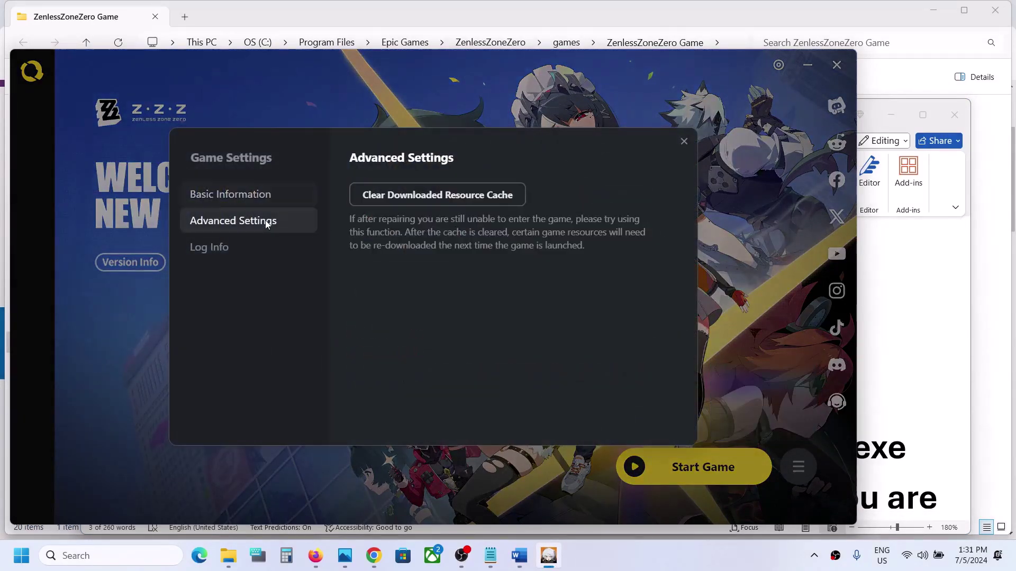
left_click(430, 197)
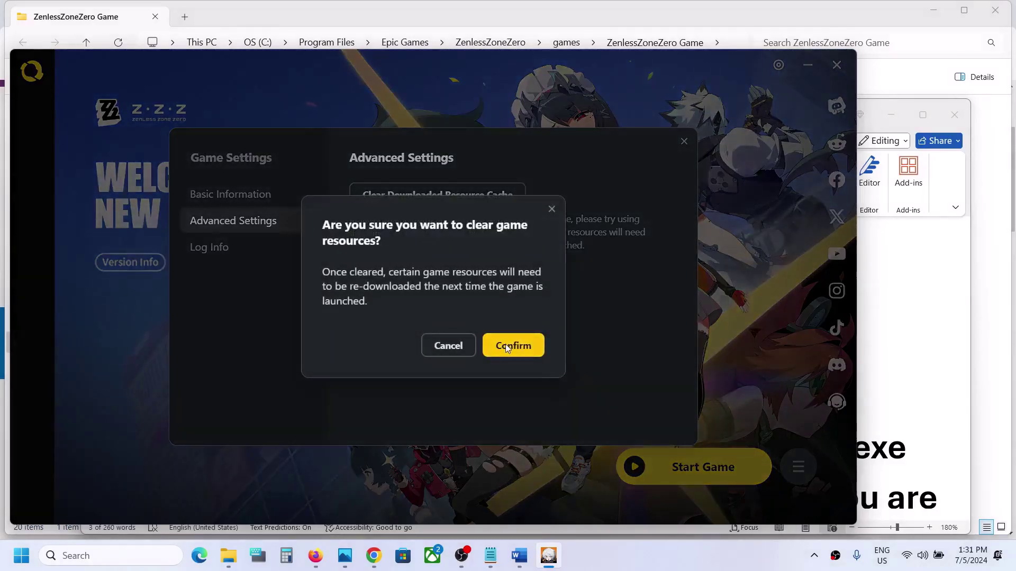
left_click(506, 347)
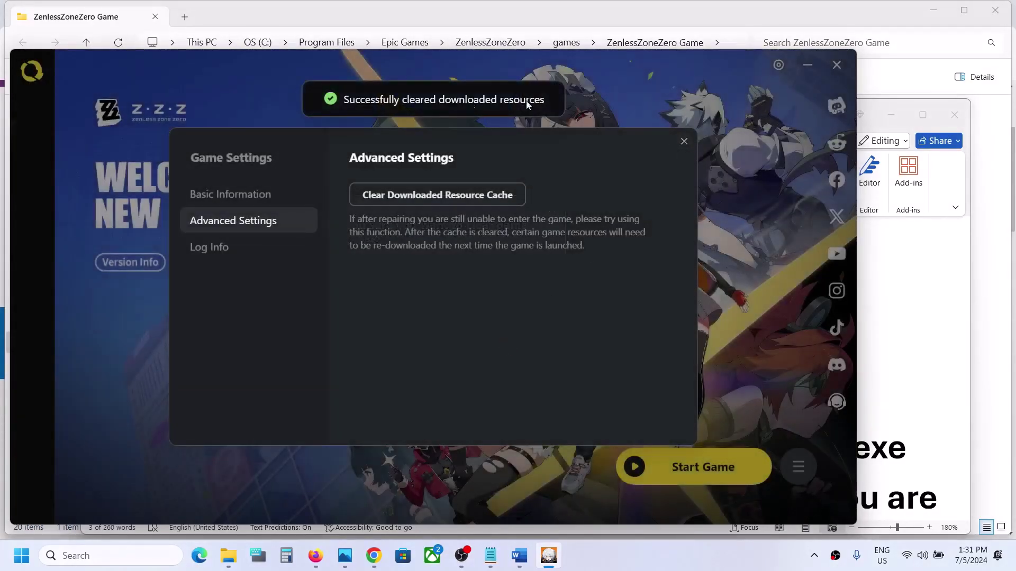
Close the launcher settings and return to Step 8 in the Word guide
left_click(684, 141)
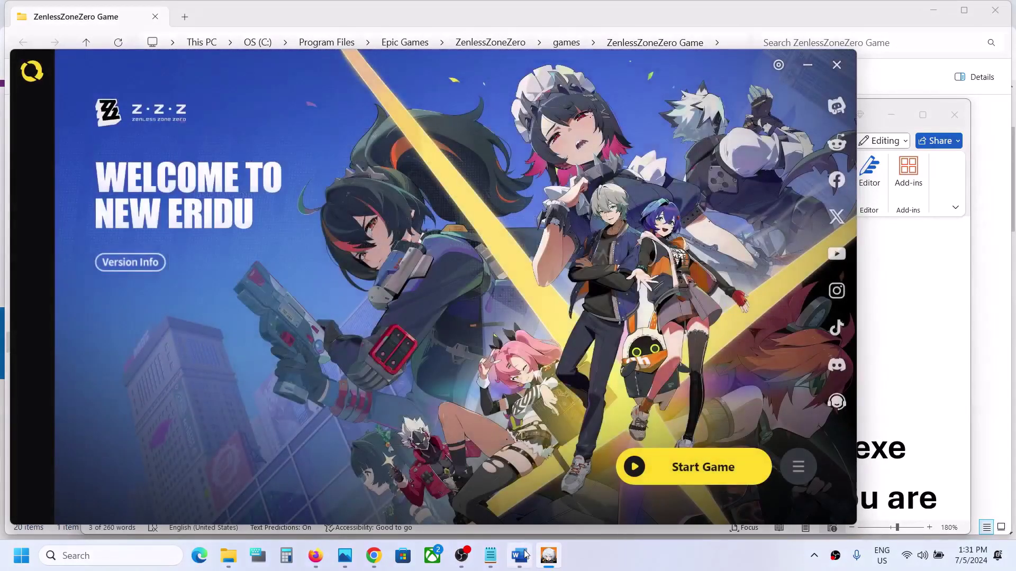
left_click(524, 554)
scroll(447, 355, "down", 2)
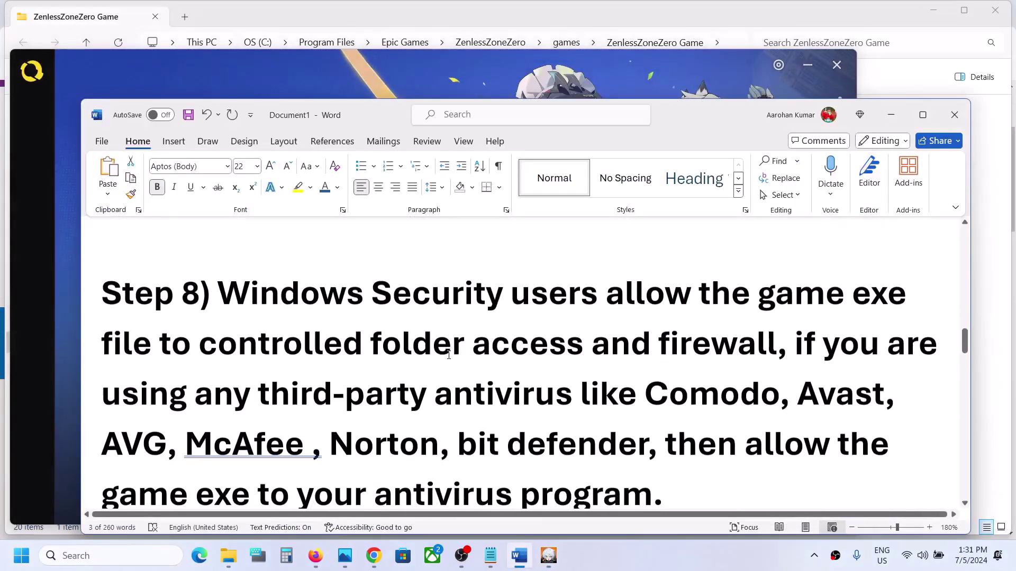
Highlight Step 8's passages on antivirus exceptions and Windows Security users
scroll(448, 354, "down", 1)
left_click_drag(796, 290, 544, 395)
left_click(543, 394)
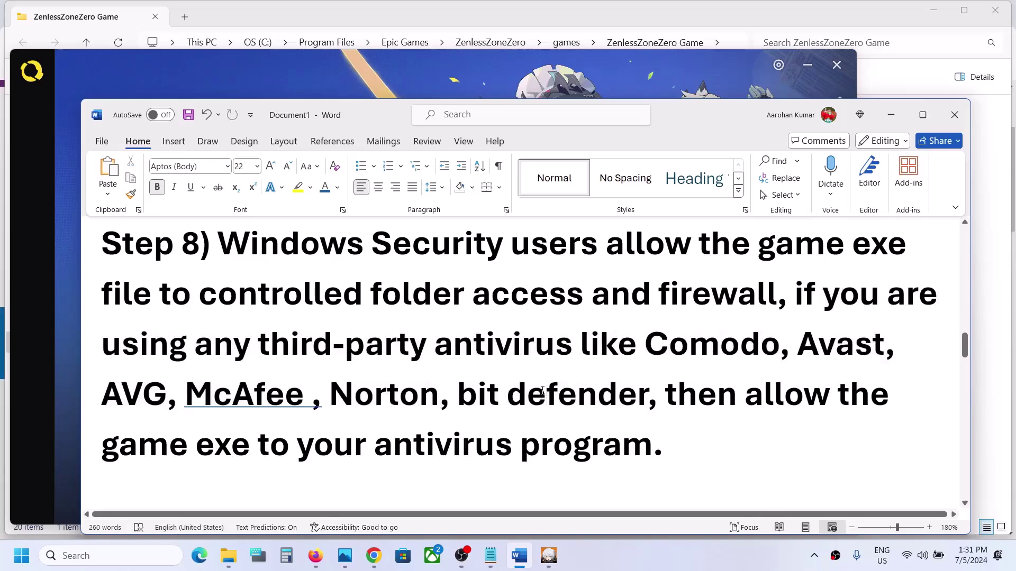
left_click_drag(105, 447, 518, 447)
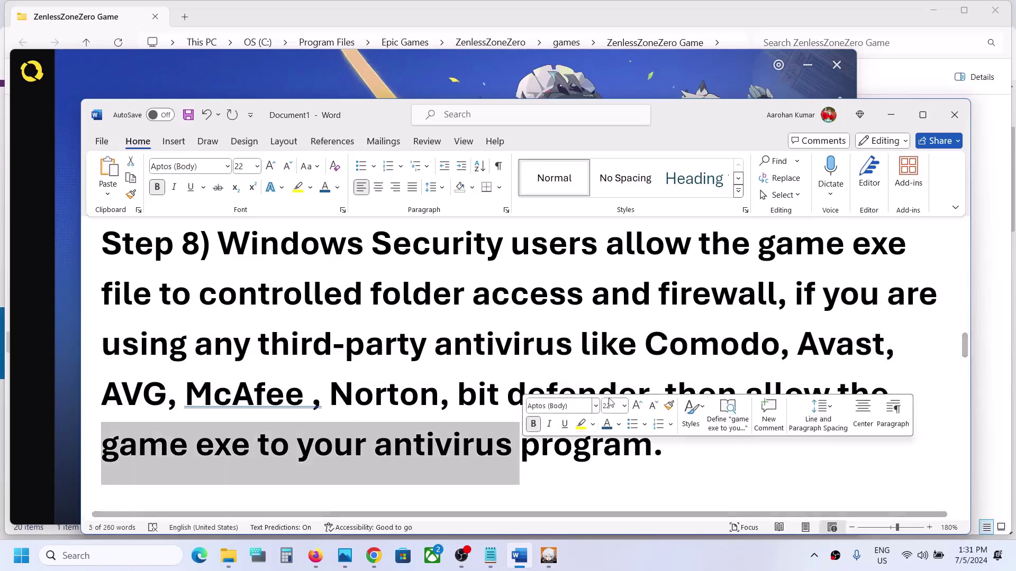
left_click_drag(303, 256, 604, 248)
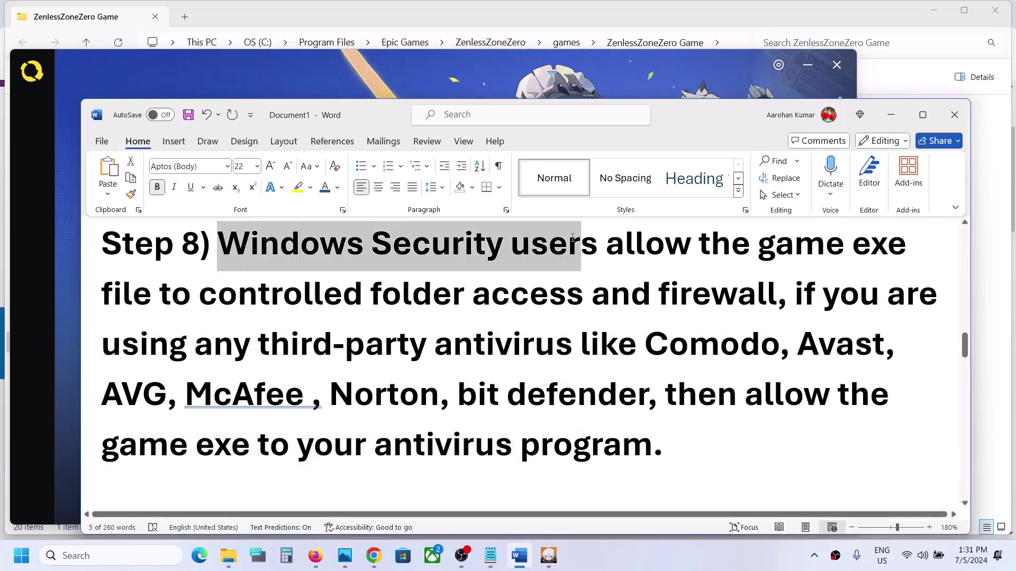
Navigate Settings through Windows Security and ransomware protection to the Controlled folder access allowed apps
left_click(21, 555)
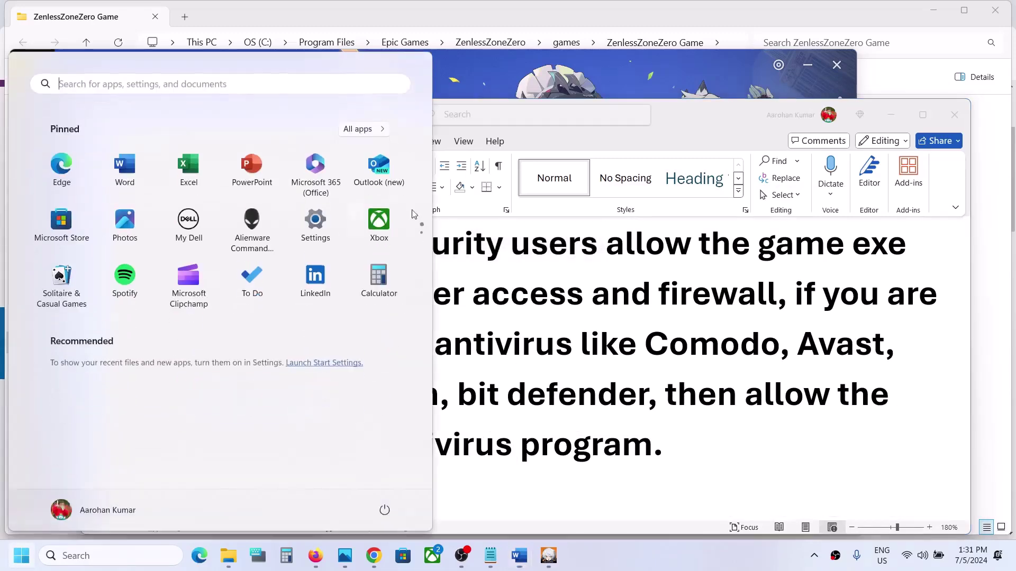
left_click(316, 220)
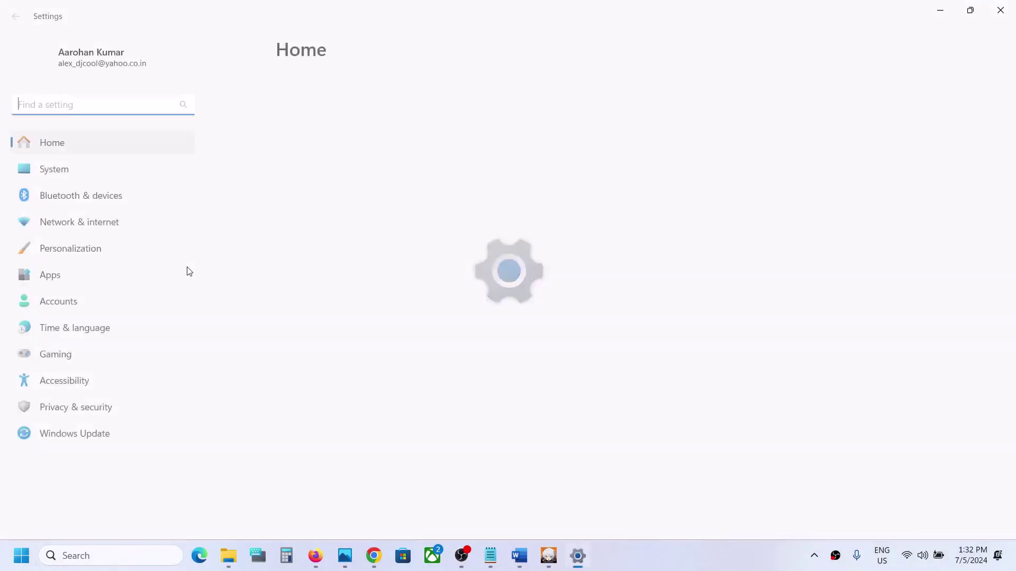
left_click(92, 418)
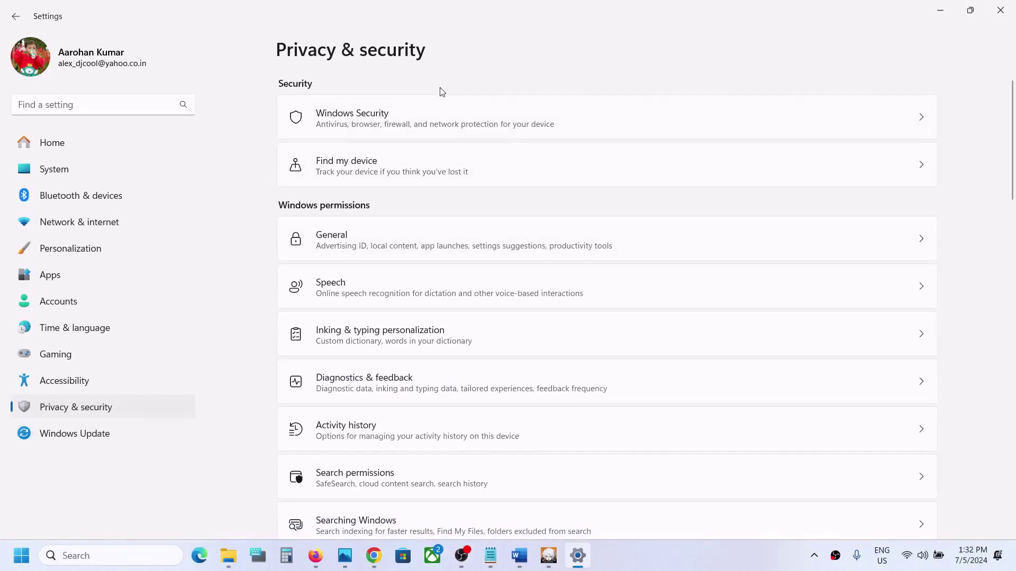
left_click(414, 111)
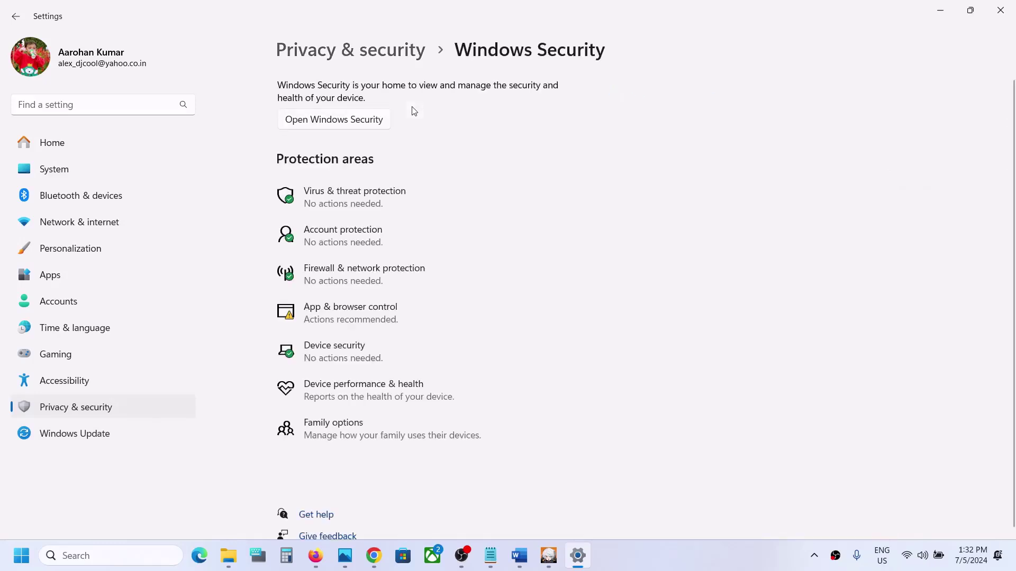
left_click(360, 203)
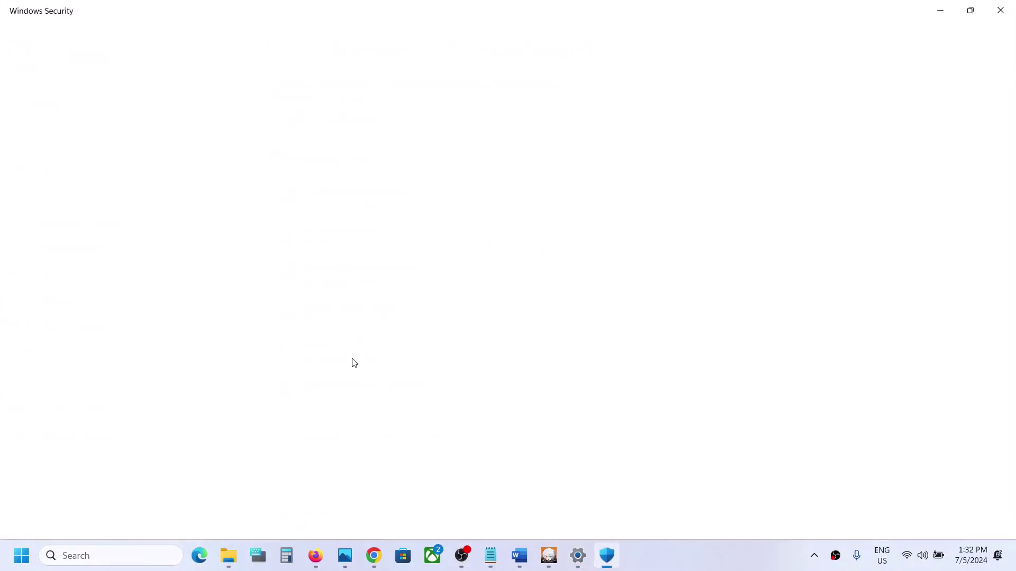
scroll(352, 360, "down", 3)
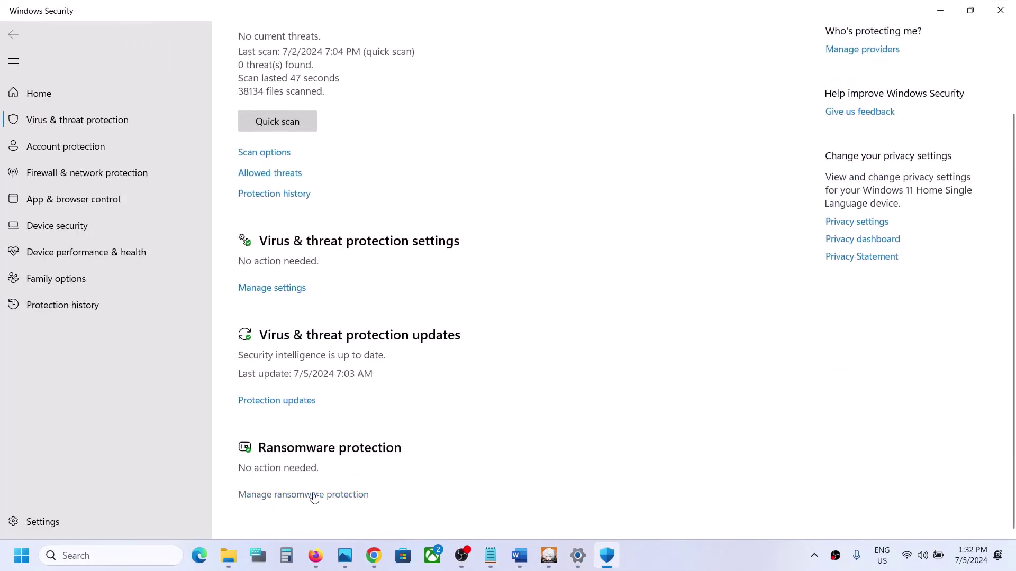
left_click(314, 494)
left_click(309, 272)
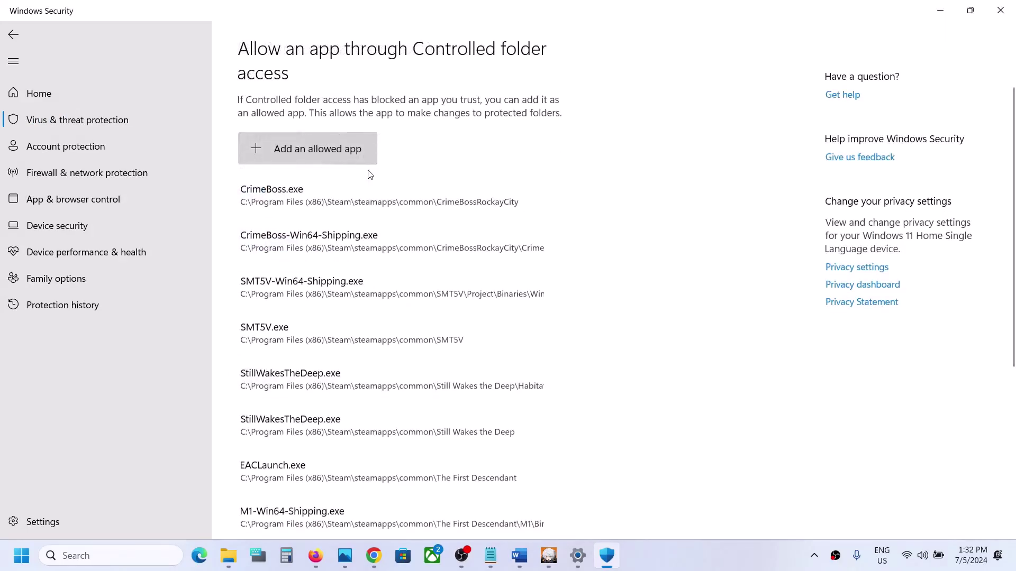
Allow the ZenlessZoneZero game executable from Program Files\Epic Games\ZenlessZoneZero\games through Controlled folder access
left_click(323, 153)
left_click(315, 199)
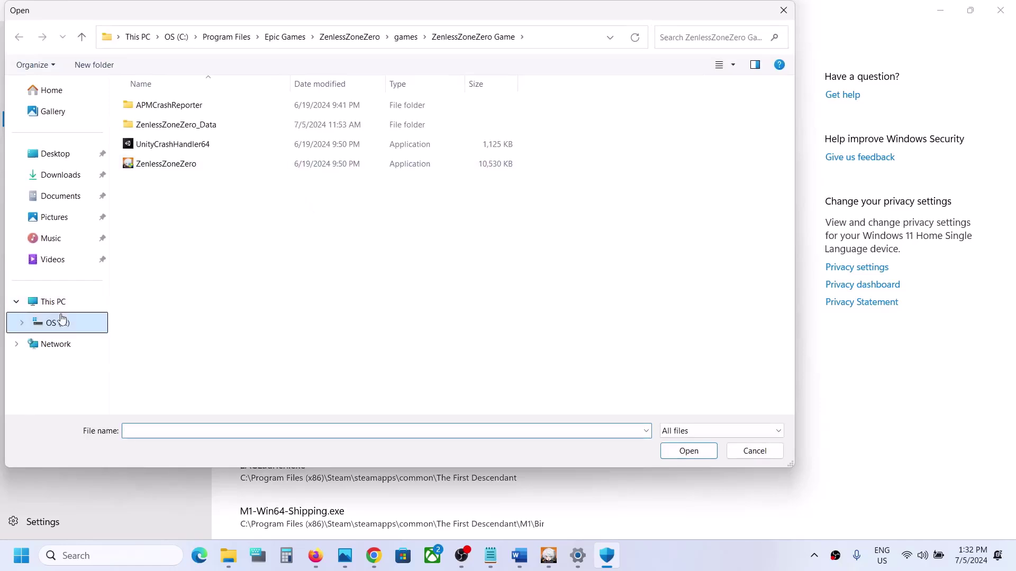
left_click(54, 302)
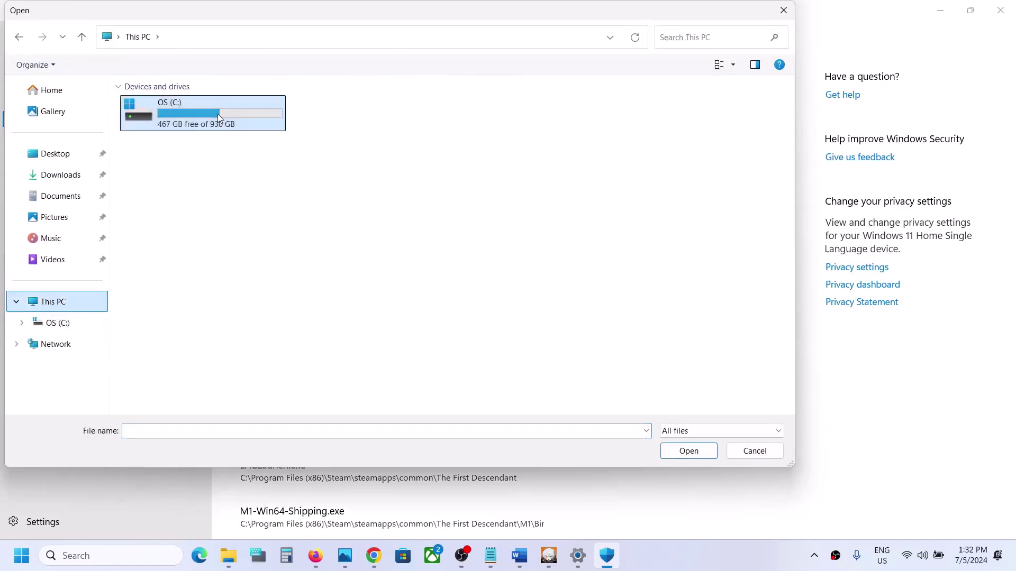
double_click(217, 113)
scroll(220, 279, "down", 2)
double_click(197, 277)
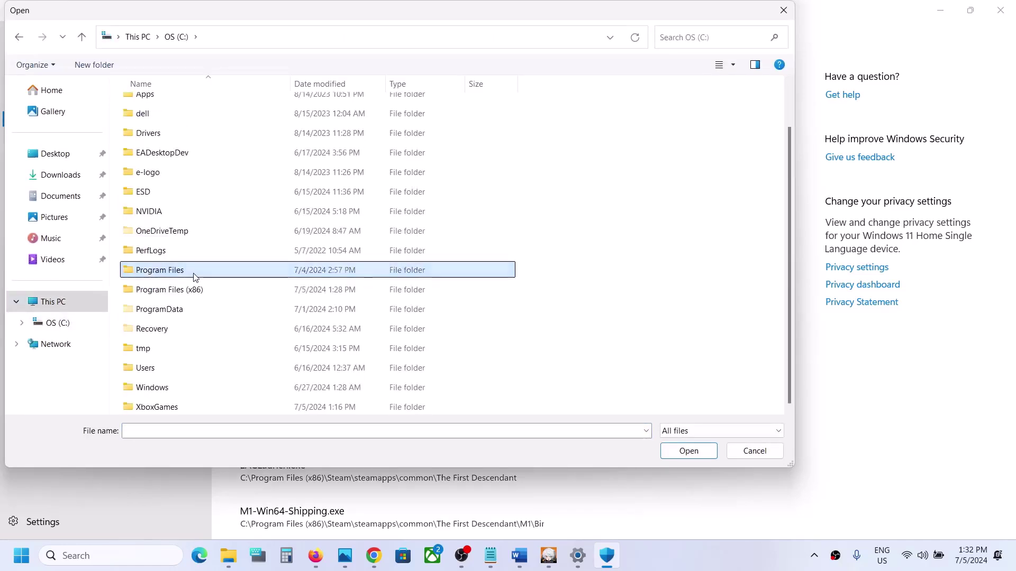
scroll(196, 274, "down", 1)
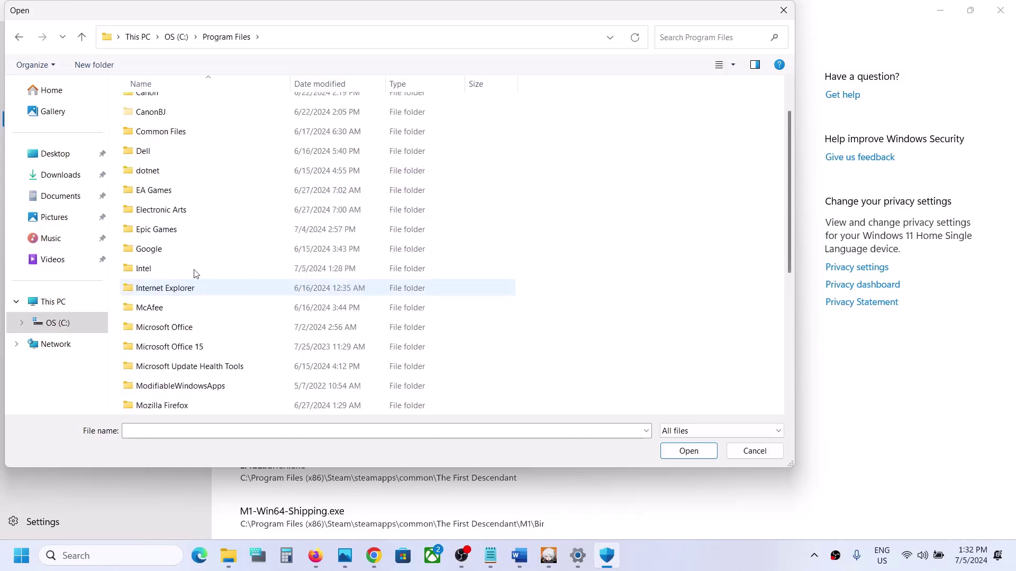
double_click(178, 233)
double_click(191, 105)
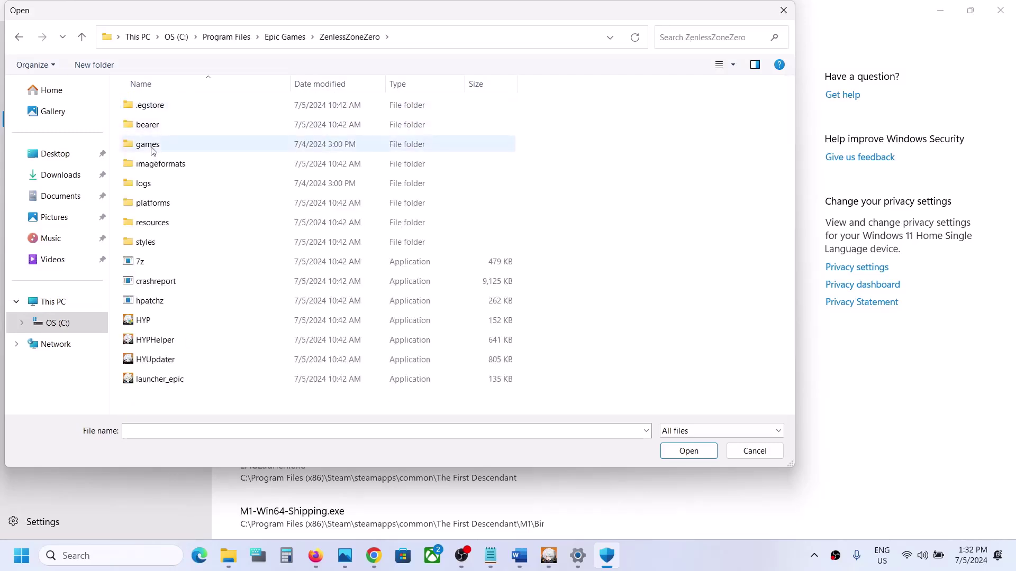
double_click(152, 147)
left_click(179, 107)
double_click(180, 109)
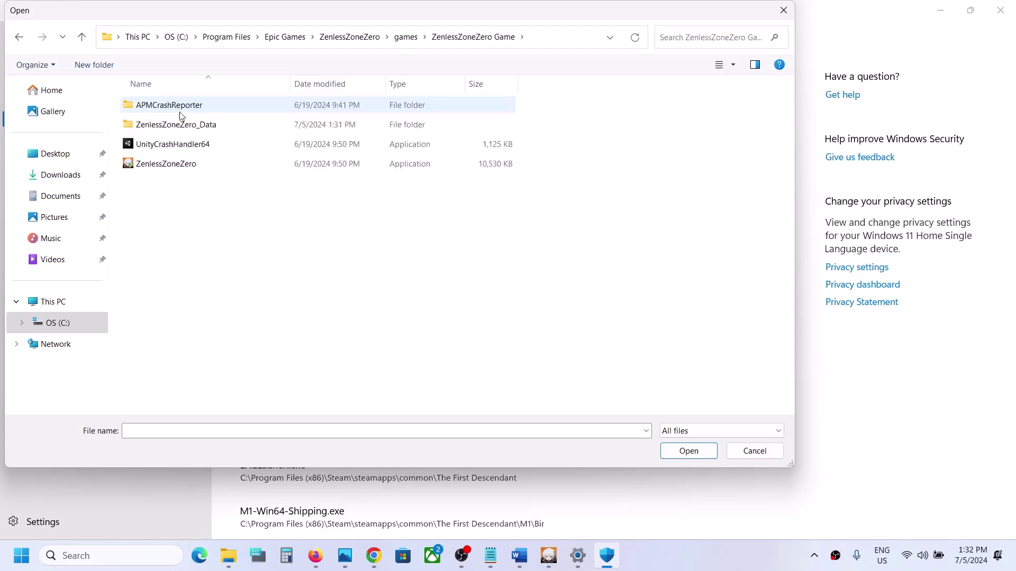
left_click(159, 165)
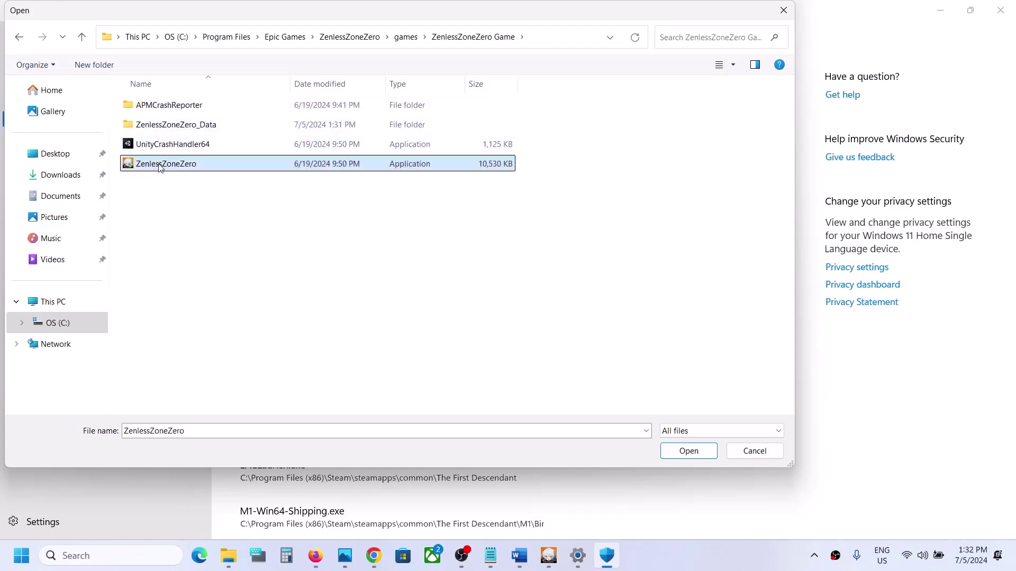
left_click(693, 450)
Also allow the HYP launcher executable from the ZenlessZoneZero folder
left_click(340, 151)
left_click(315, 203)
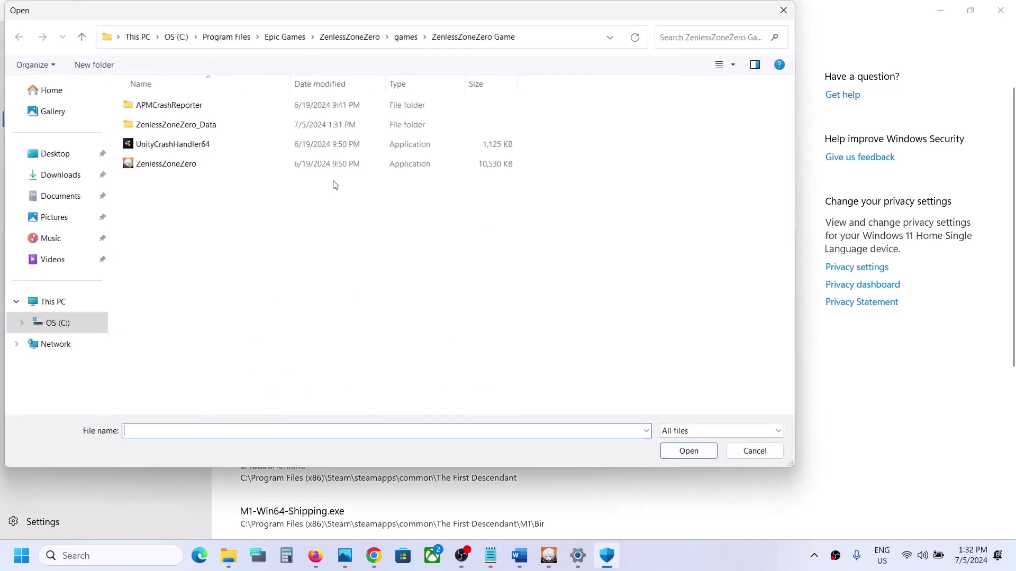
left_click(403, 38)
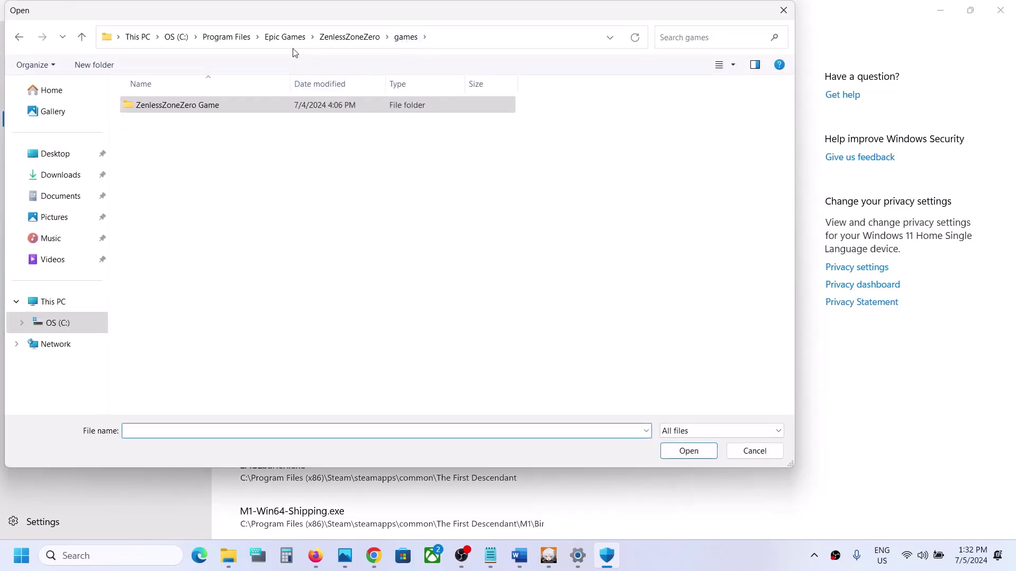
left_click(339, 35)
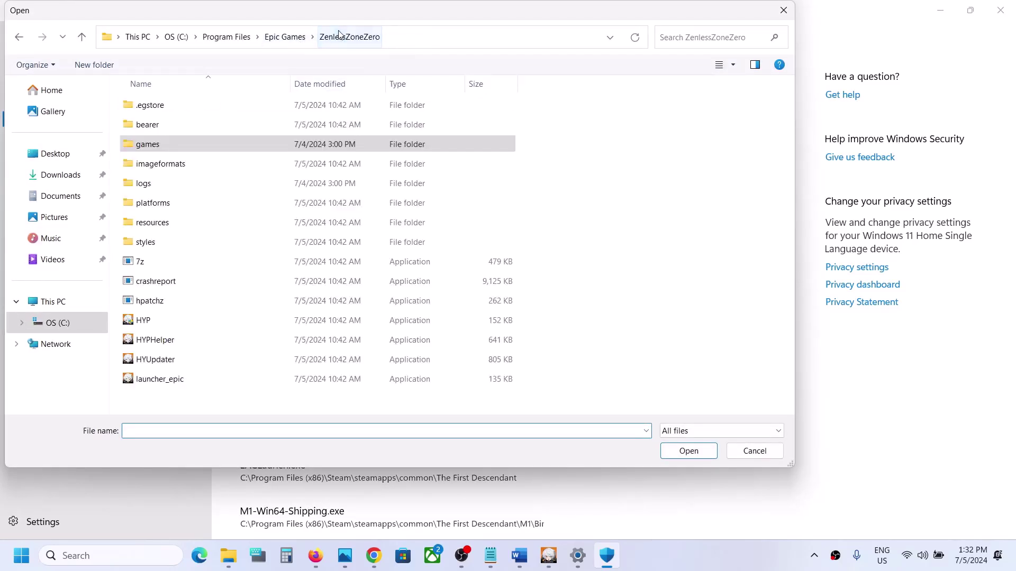
left_click(149, 323)
left_click(689, 453)
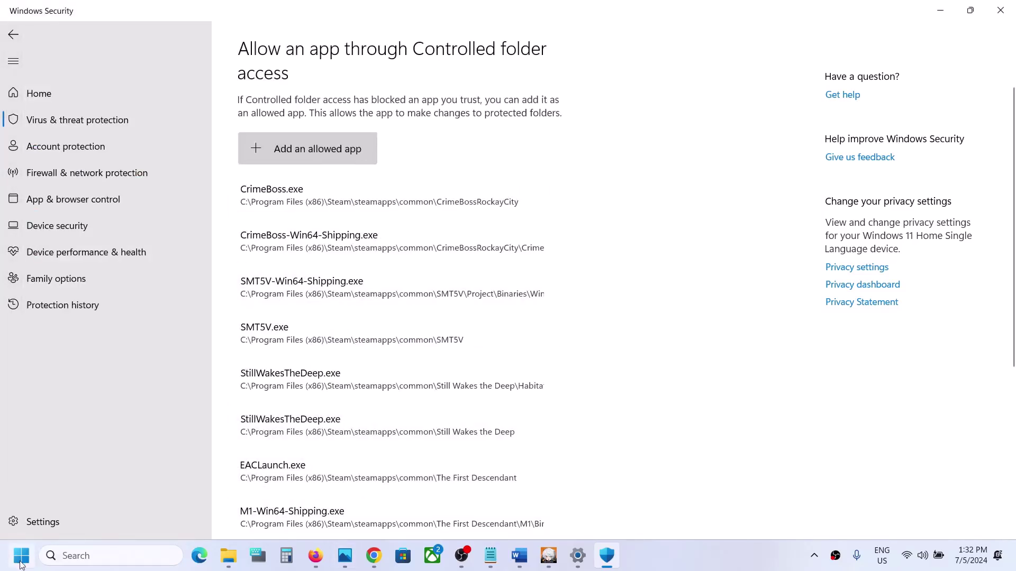
Reach Control Panel's Windows Defender Firewall allowed-apps list and unlock it with Change settings
left_click(19, 565)
type("ontrol")
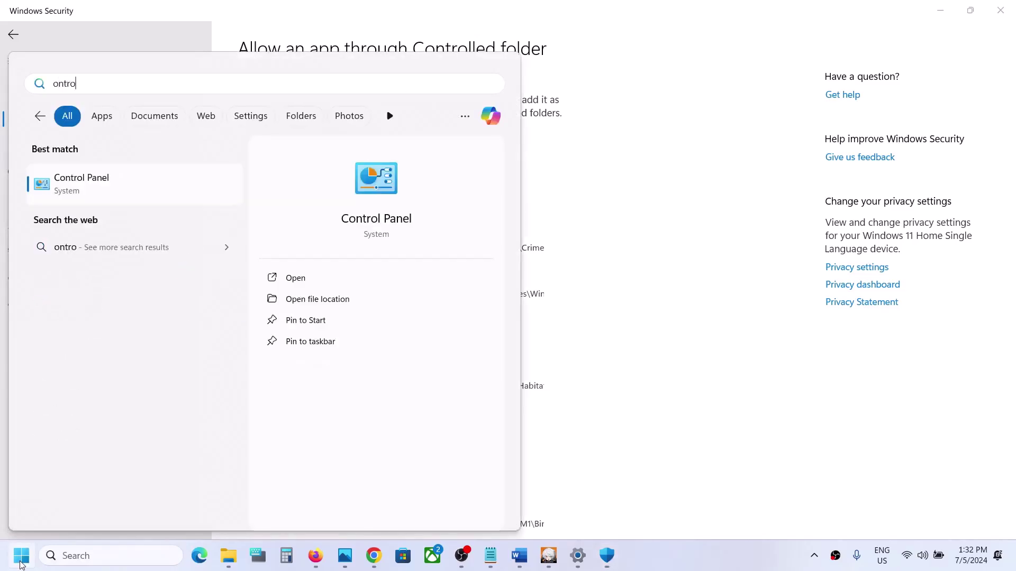
left_click(75, 183)
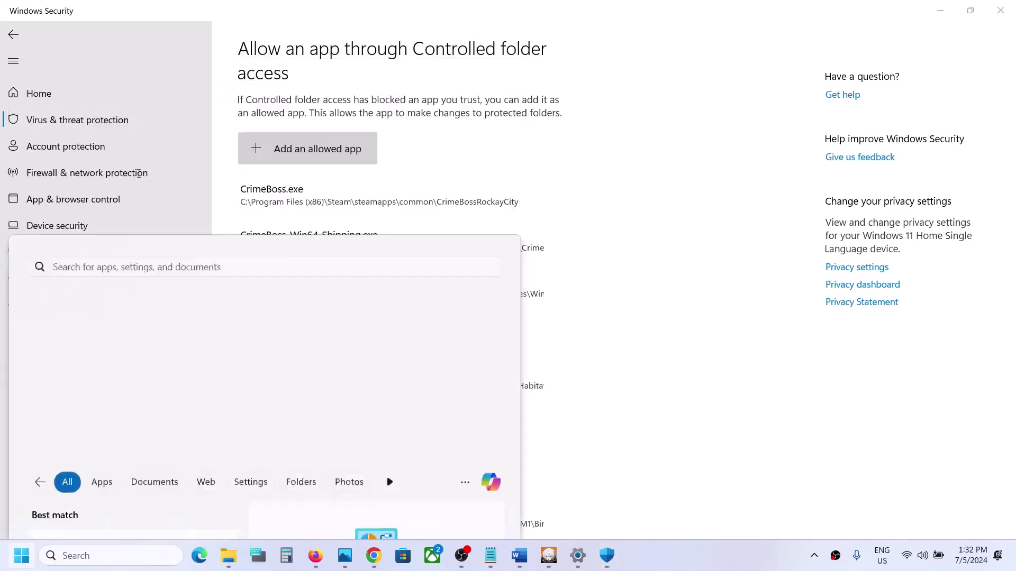
left_click(368, 187)
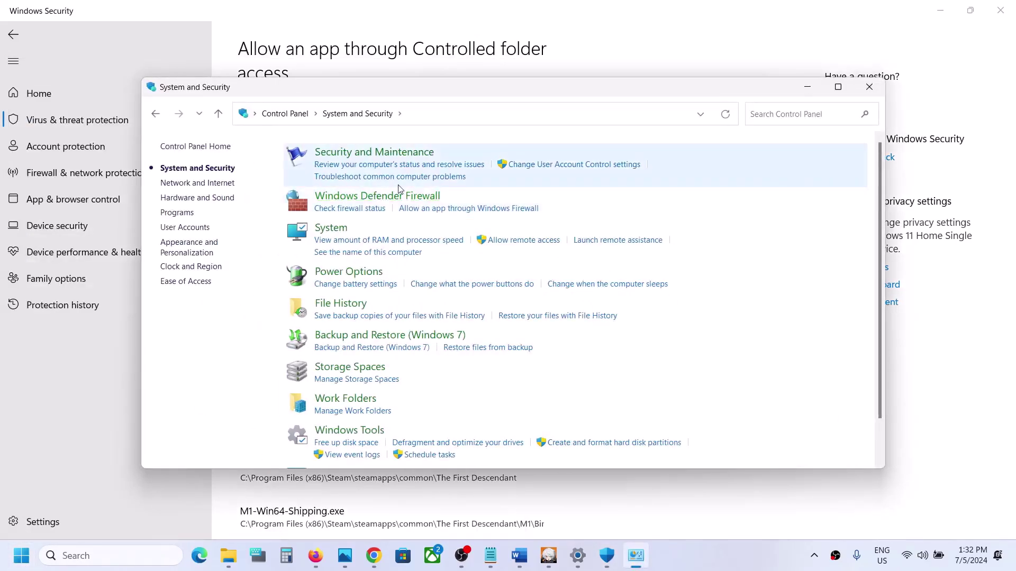
left_click(392, 197)
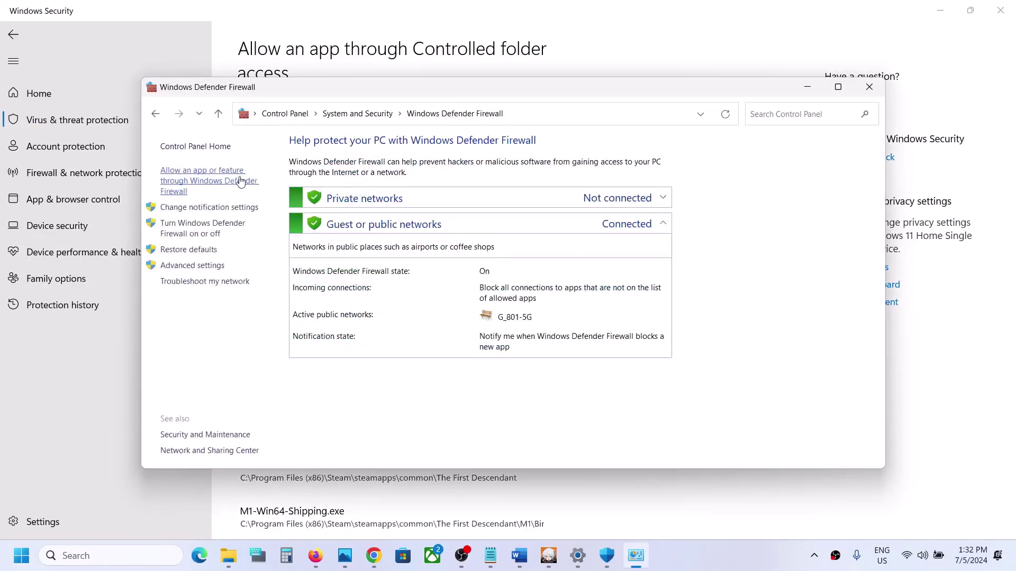
left_click(681, 185)
Add the ZenlessZoneZero executable as a firewall exception and dismiss the 'already in the list' notice
left_click(660, 422)
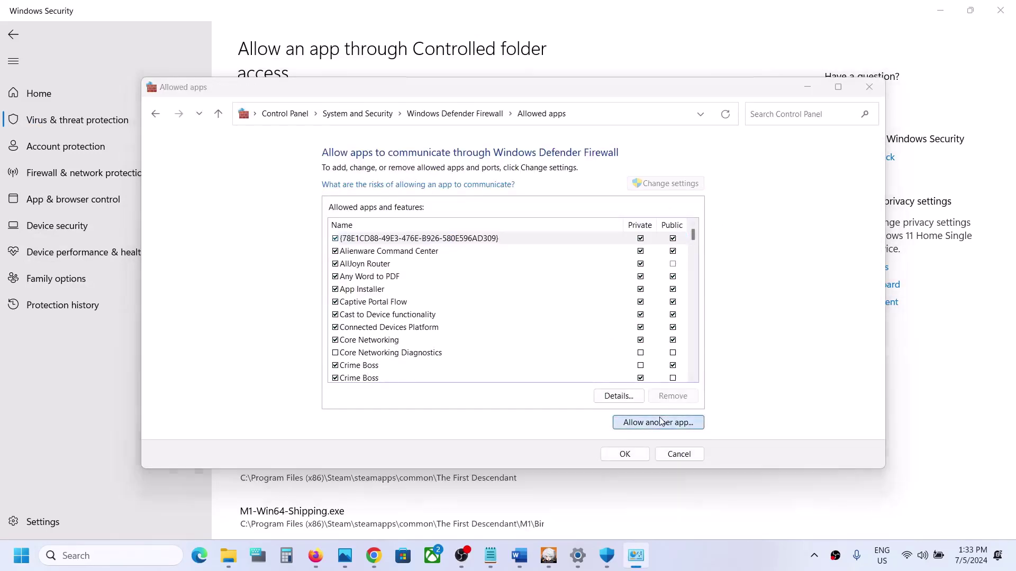
left_click(598, 346)
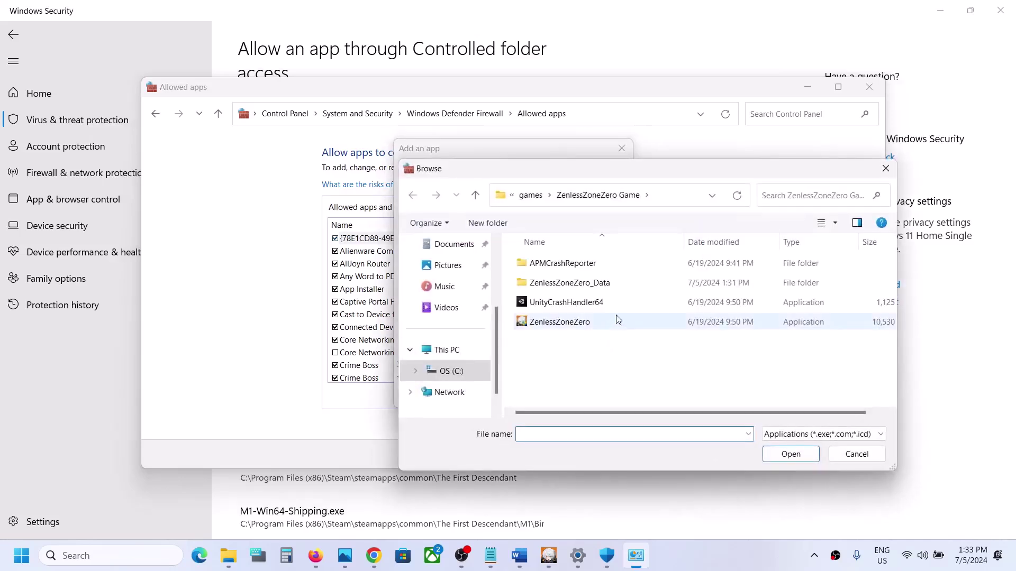
left_click(559, 323)
left_click(798, 460)
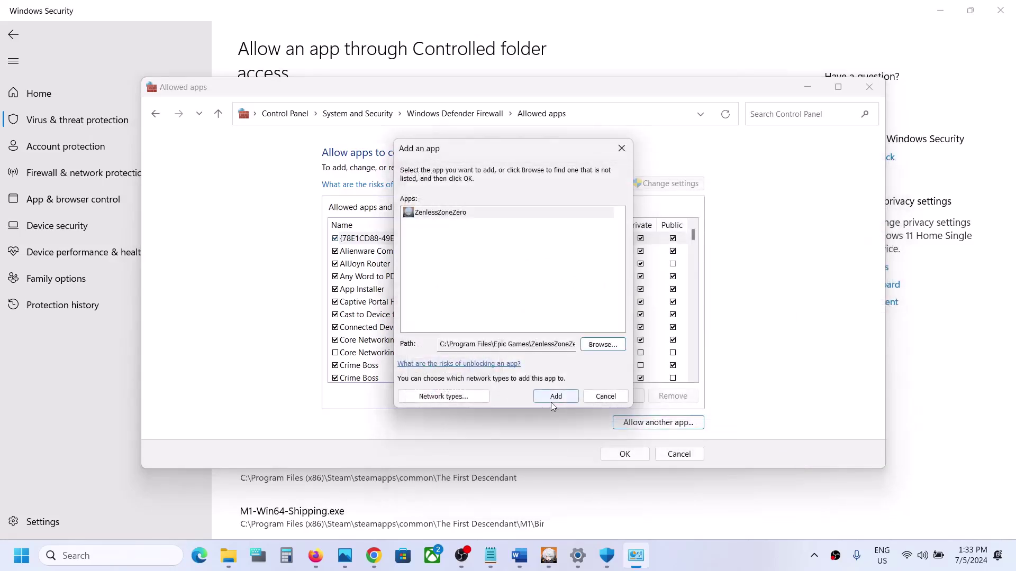
left_click(546, 397)
left_click(588, 324)
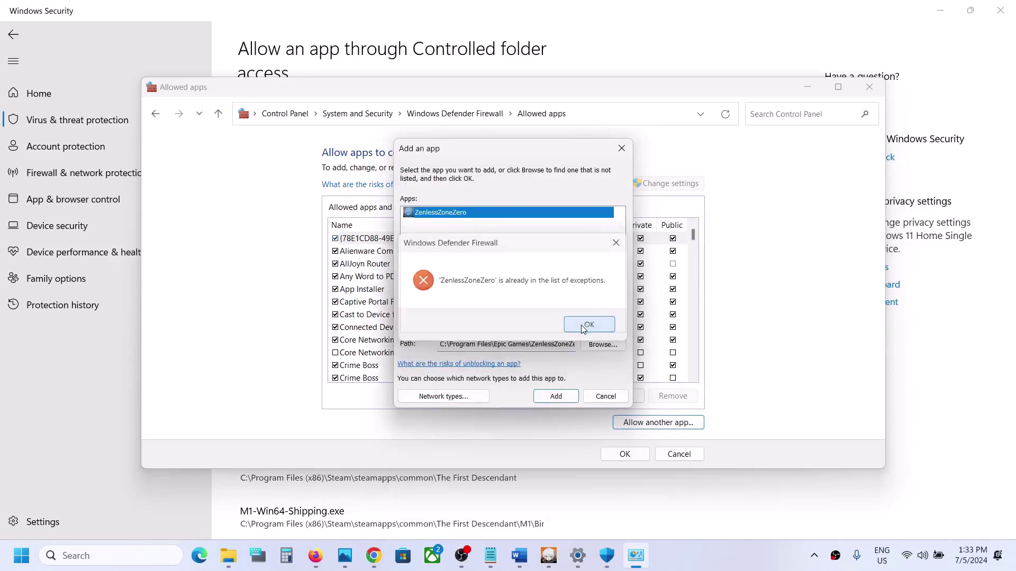
Browse the ZenlessZoneZero folder for another executable, then cancel the Add an app dialog
left_click(603, 344)
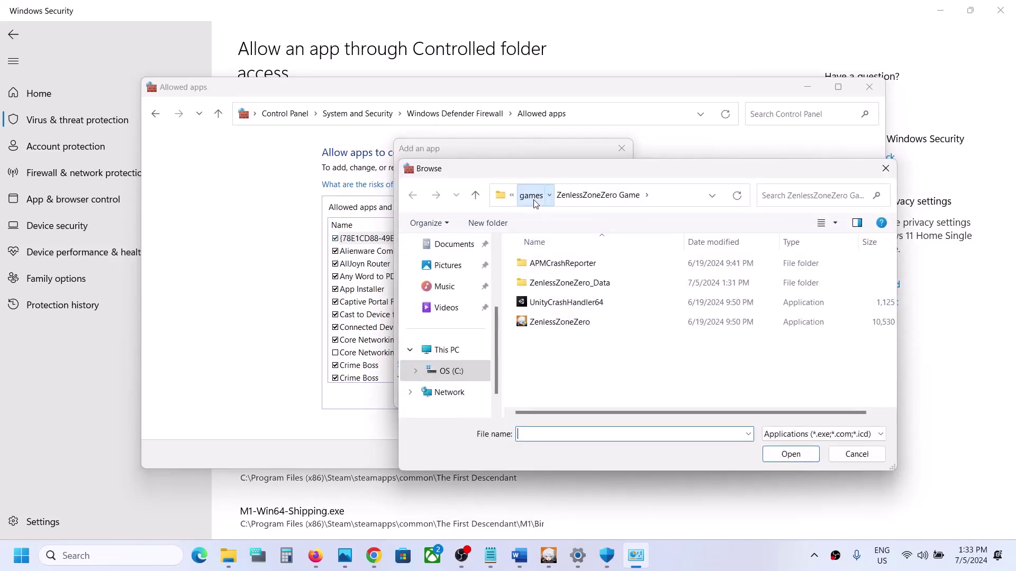
left_click(534, 201)
left_click(562, 204)
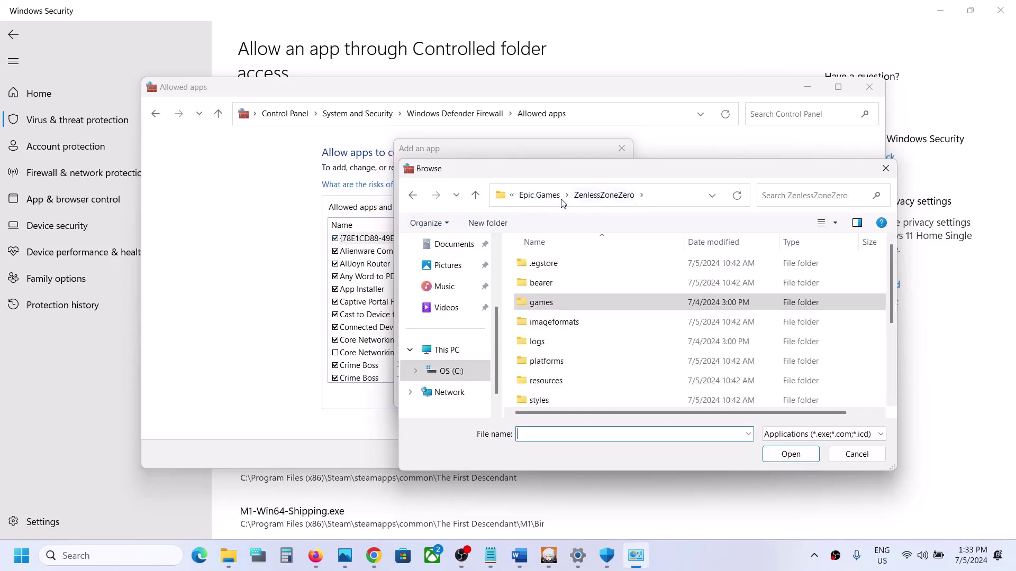
scroll(597, 381, "down", 3)
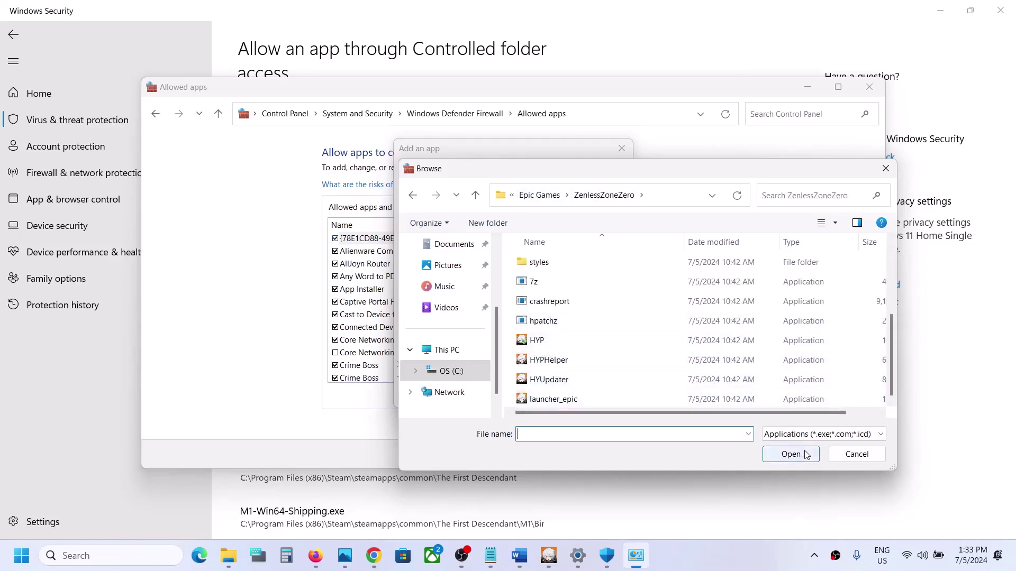
left_click(860, 459)
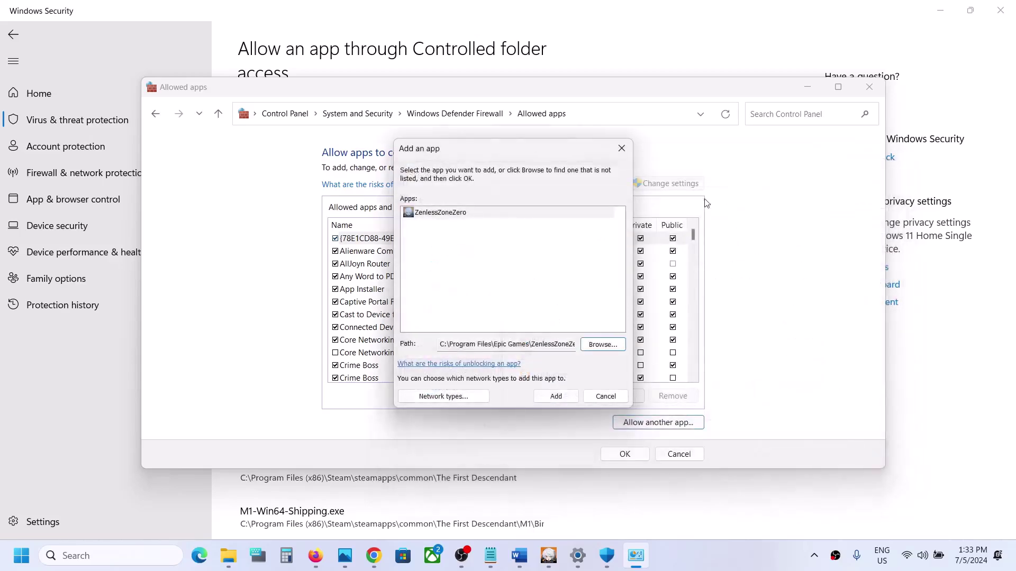
left_click(620, 151)
Close the firewall window, review Step 9 in Word, and start a Windows Update check
left_click(876, 90)
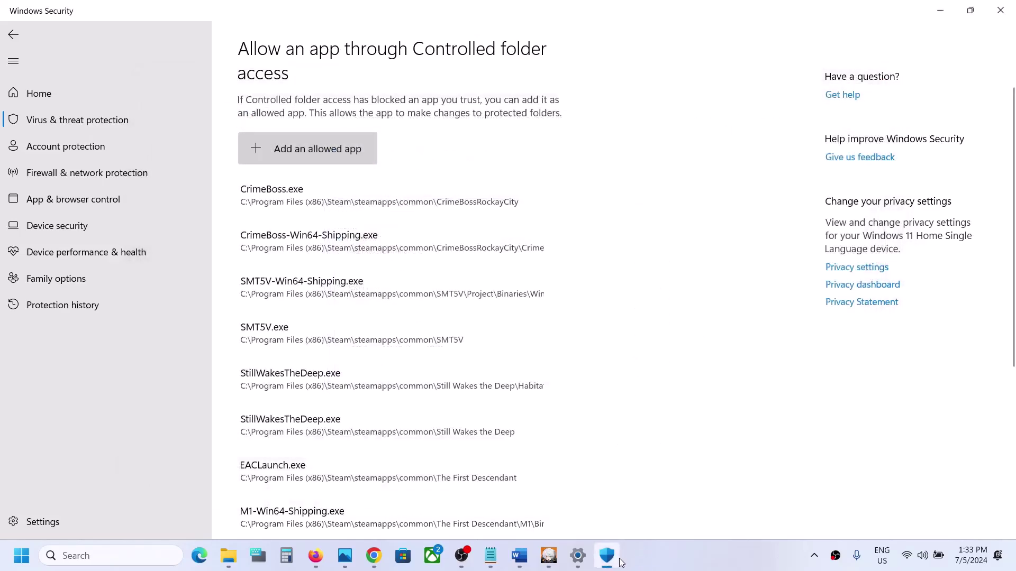
left_click(519, 555)
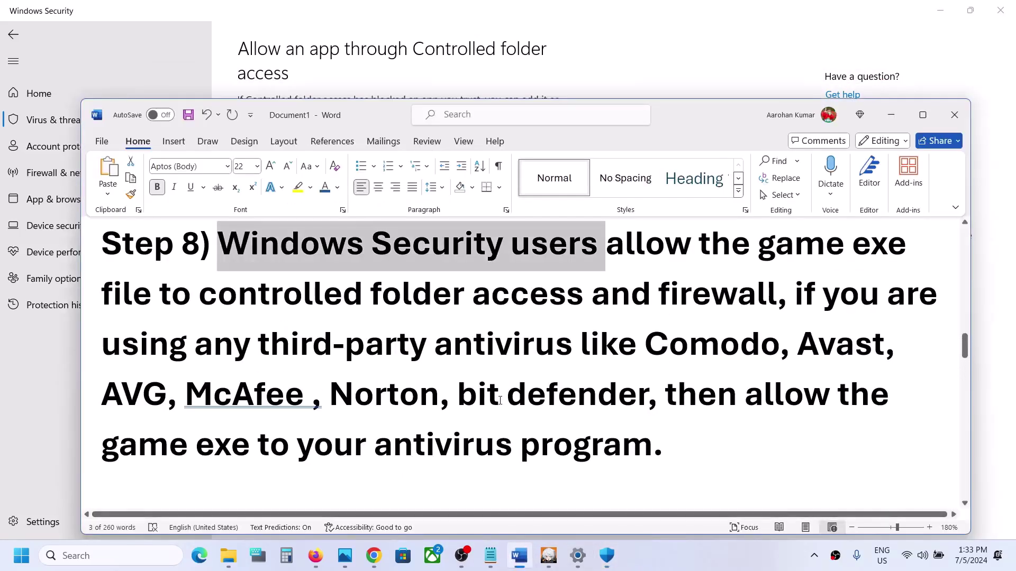
scroll(500, 401, "down", 3)
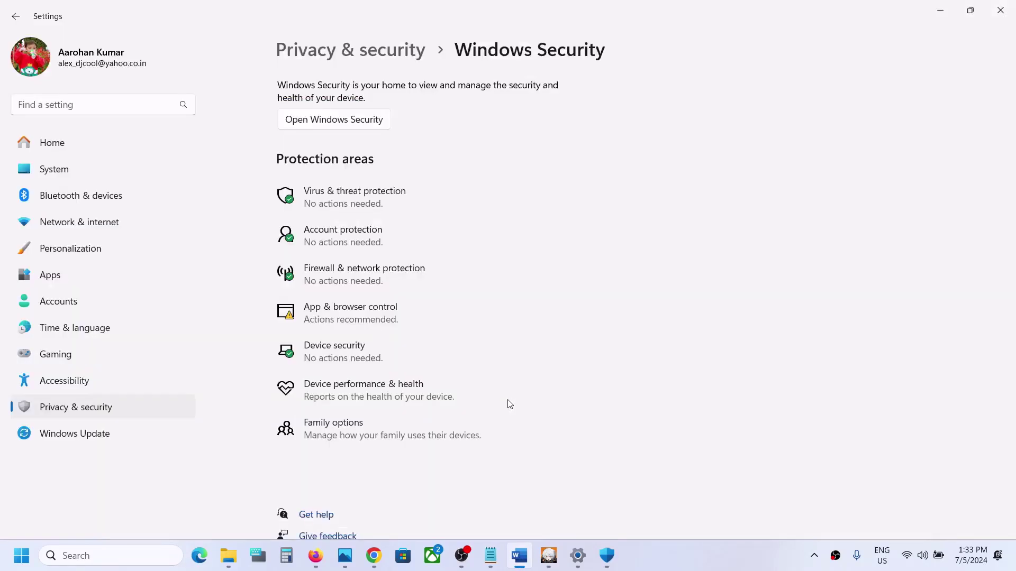
left_click(79, 435)
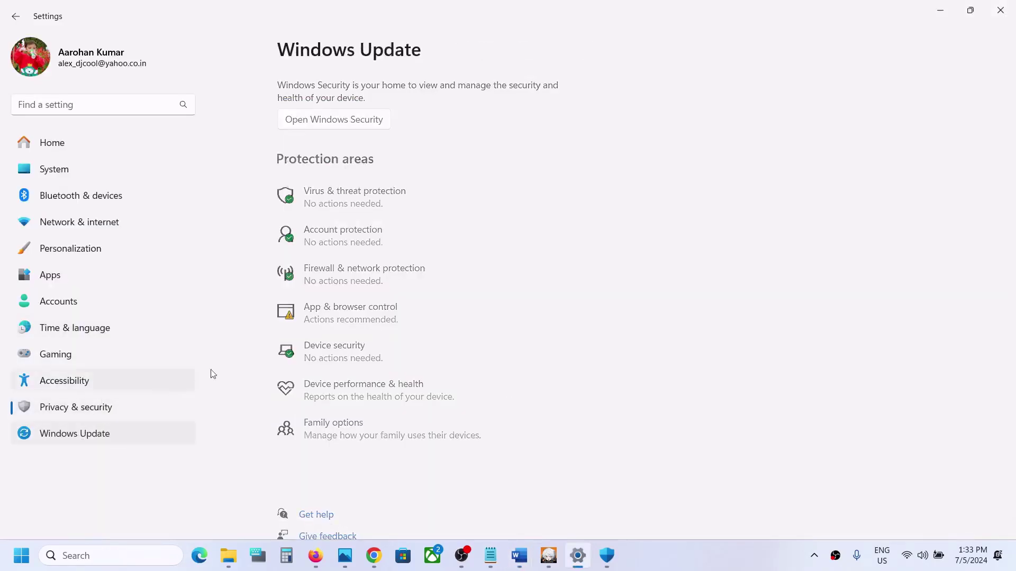
left_click(902, 112)
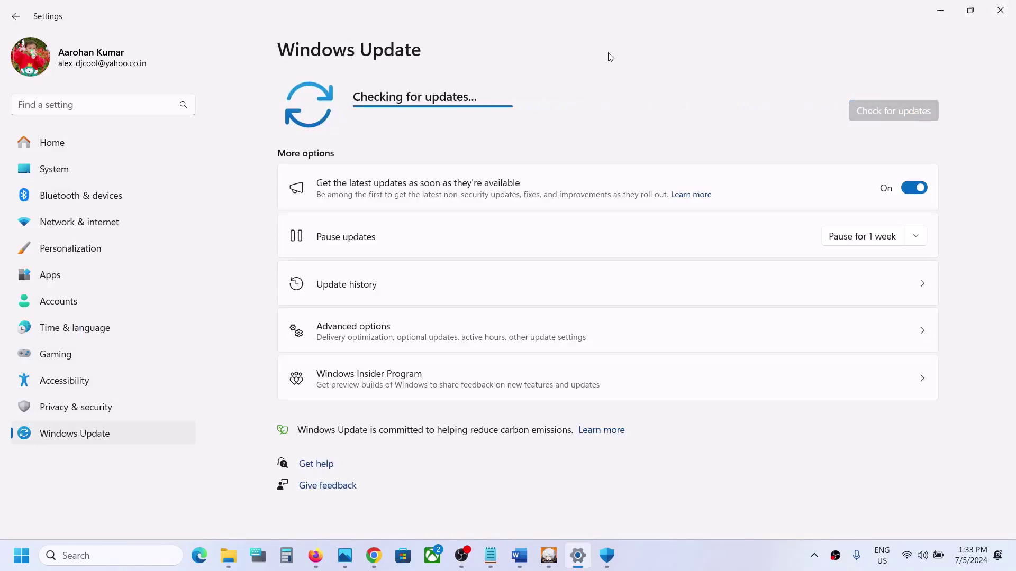
Show the Start menu's power choices, then return to the Word guide at Step 10
left_click(21, 555)
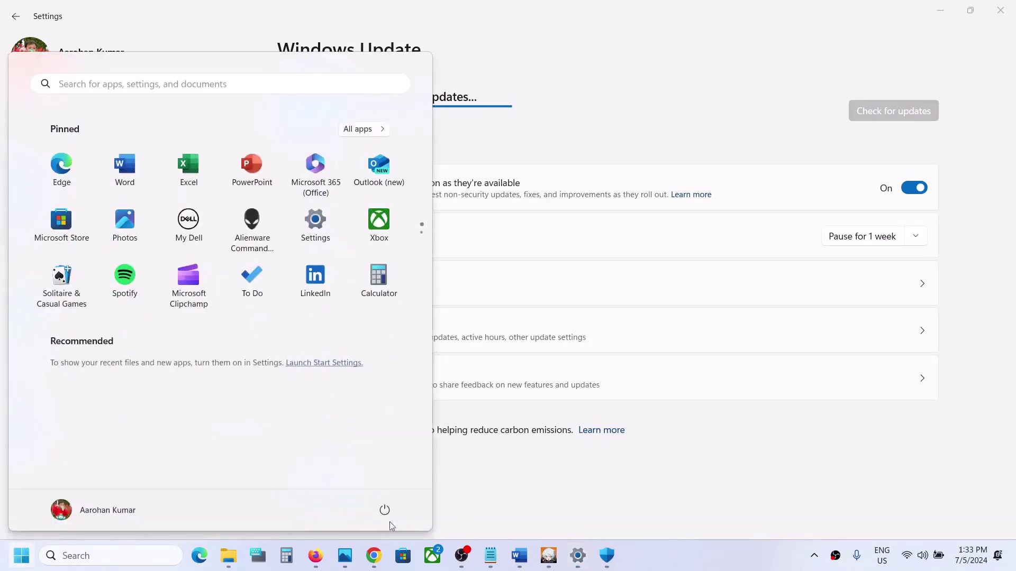
left_click(384, 509)
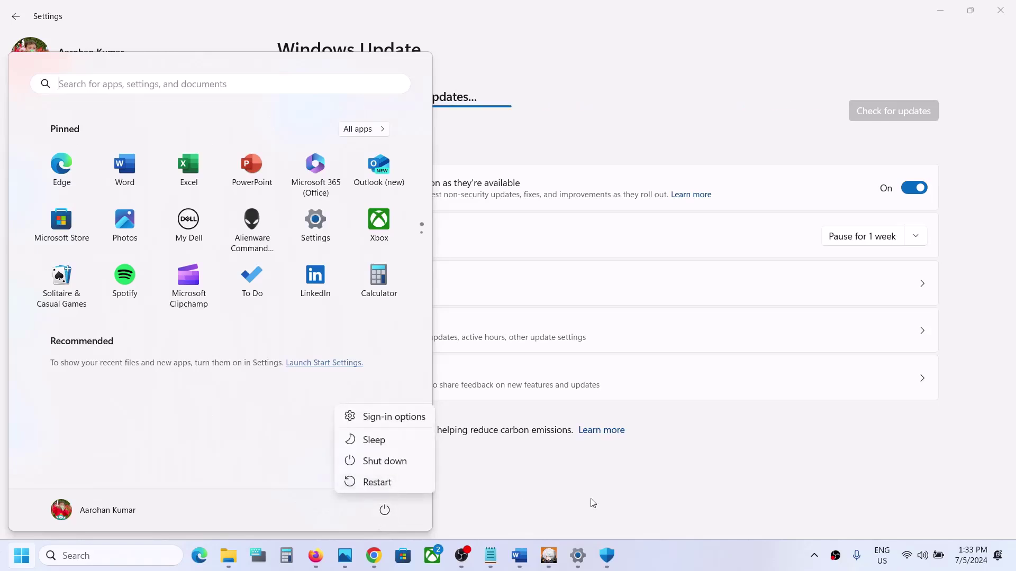
left_click(519, 555)
scroll(432, 323, "down", 5)
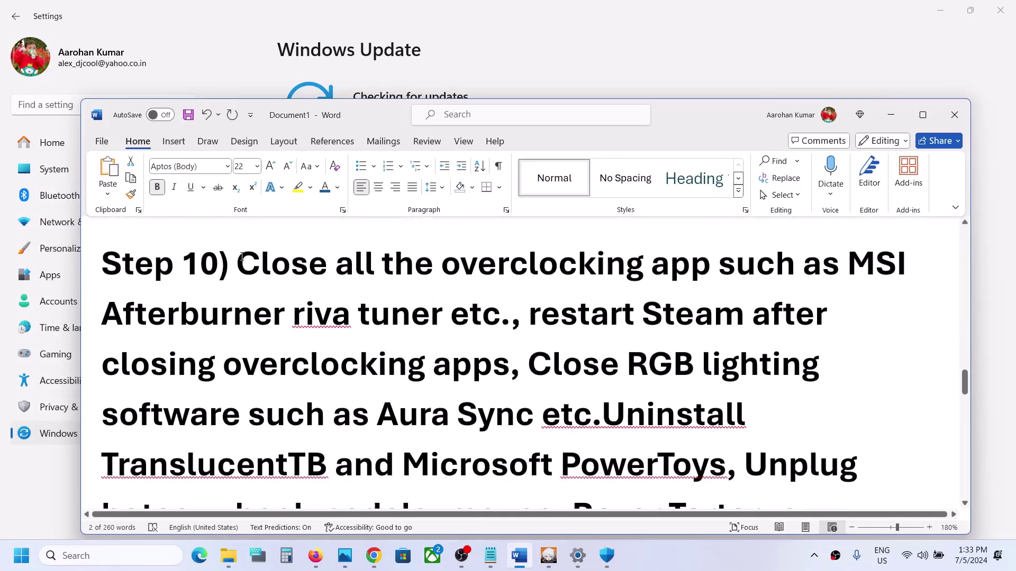
Change Step 10's 'restart Steam after' to 'restart epic games launcher after'
left_click_drag(243, 260, 510, 323)
left_click(469, 317)
left_click_drag(442, 261, 624, 264)
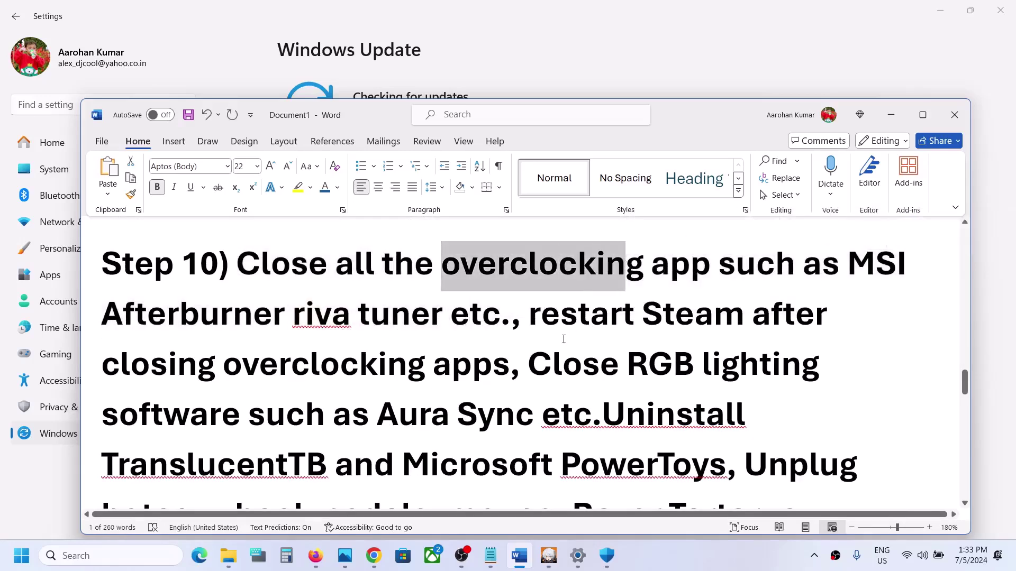
left_click_drag(531, 320, 782, 330)
left_click(703, 560)
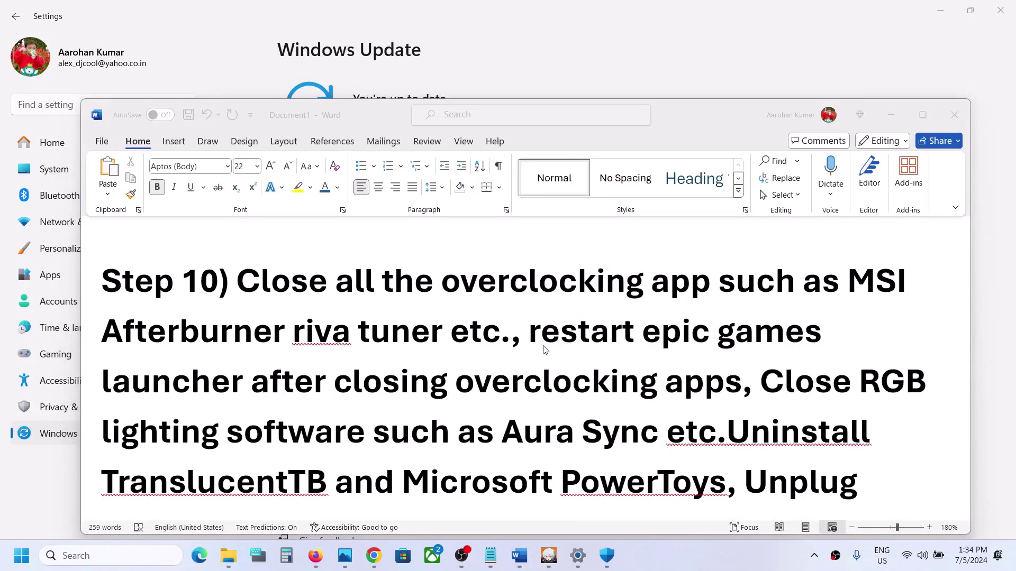
left_click(544, 349)
left_click_drag(526, 329, 684, 387)
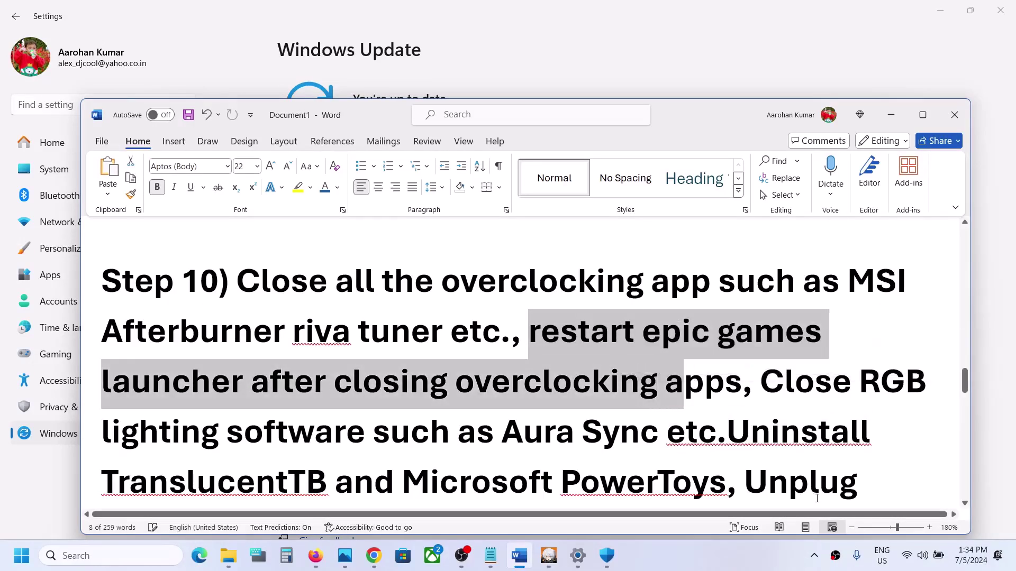
Check the Epic Games launcher's tray menu, then return to the Word document
left_click(814, 556)
right_click(815, 488)
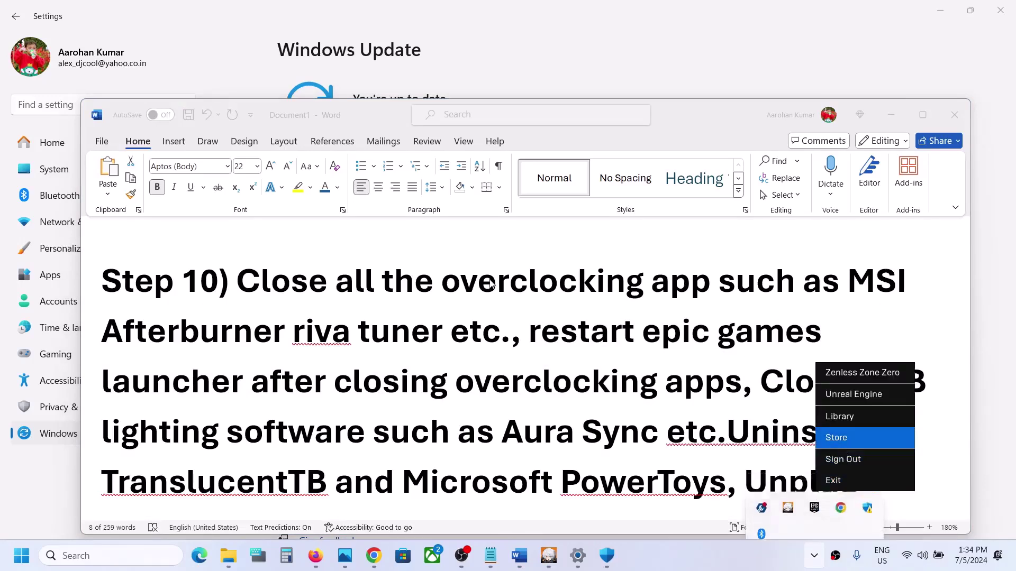
left_click(672, 409)
left_click(739, 376)
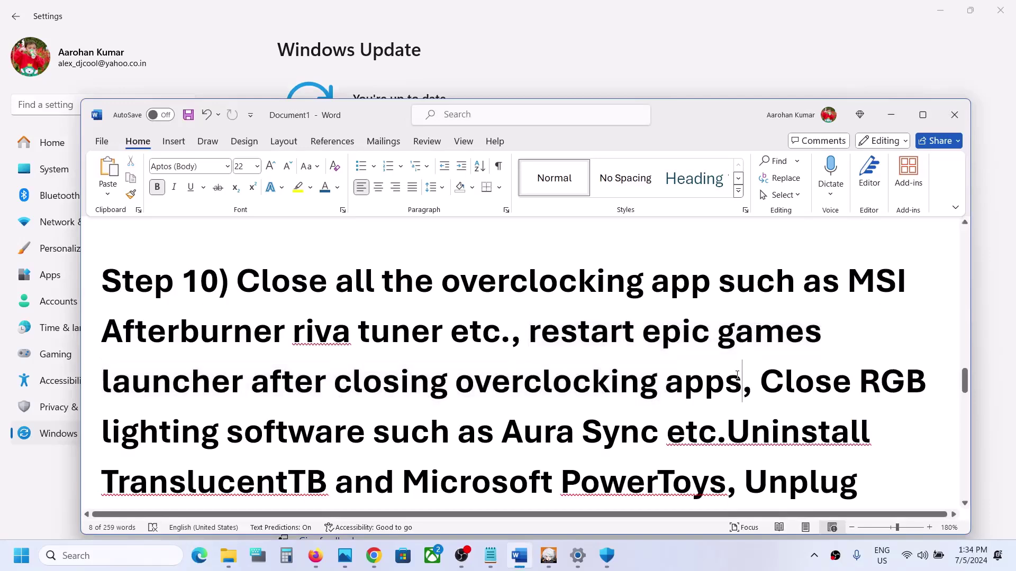
Highlight Step 10's advice on PowerToys, pedals, devices to unplug and extra controllers
left_click_drag(761, 382, 584, 455)
scroll(584, 456, "down", 1)
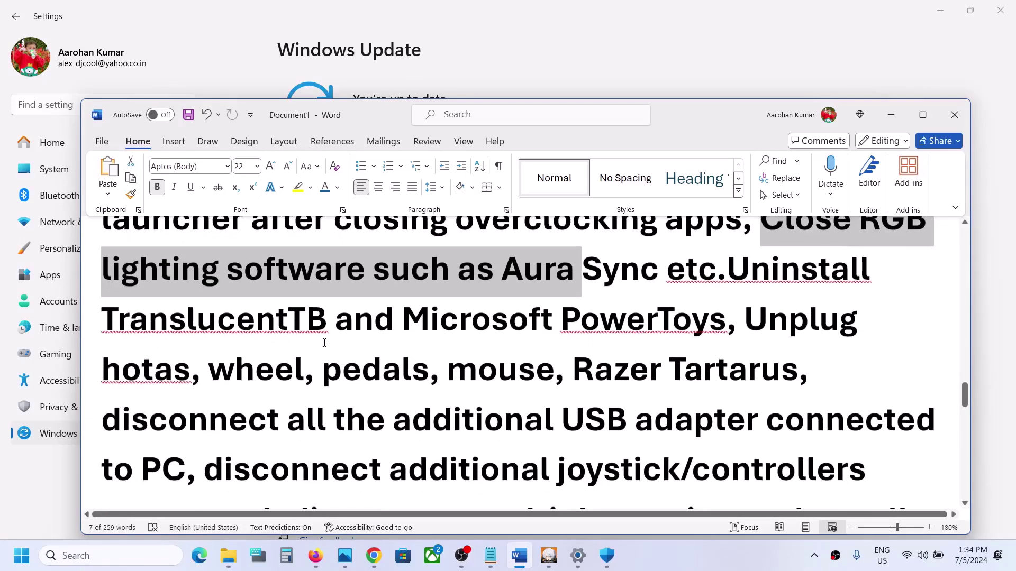
left_click_drag(555, 320, 430, 371)
left_click(429, 369)
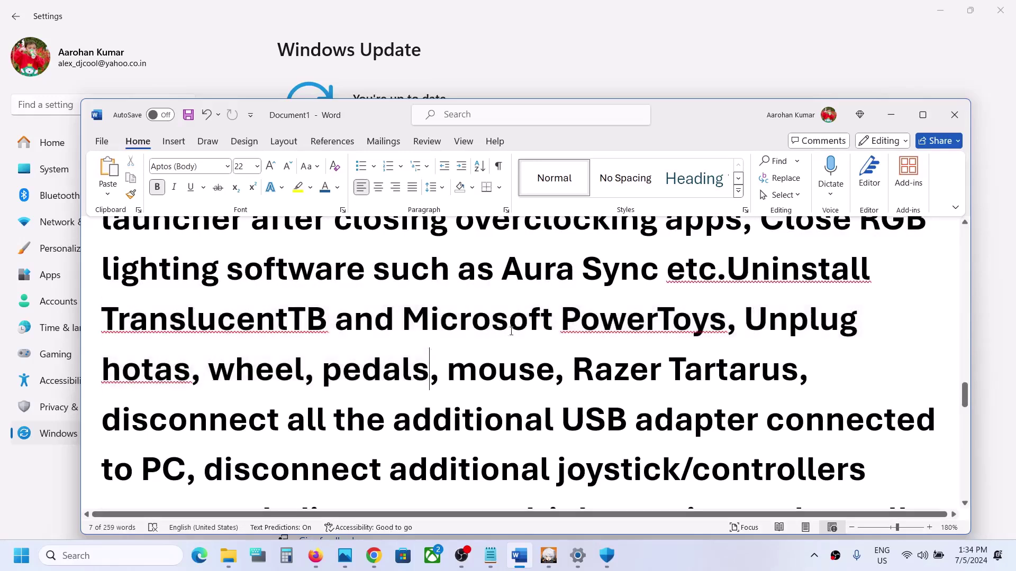
left_click_drag(744, 320, 178, 462)
scroll(593, 343, "down", 2)
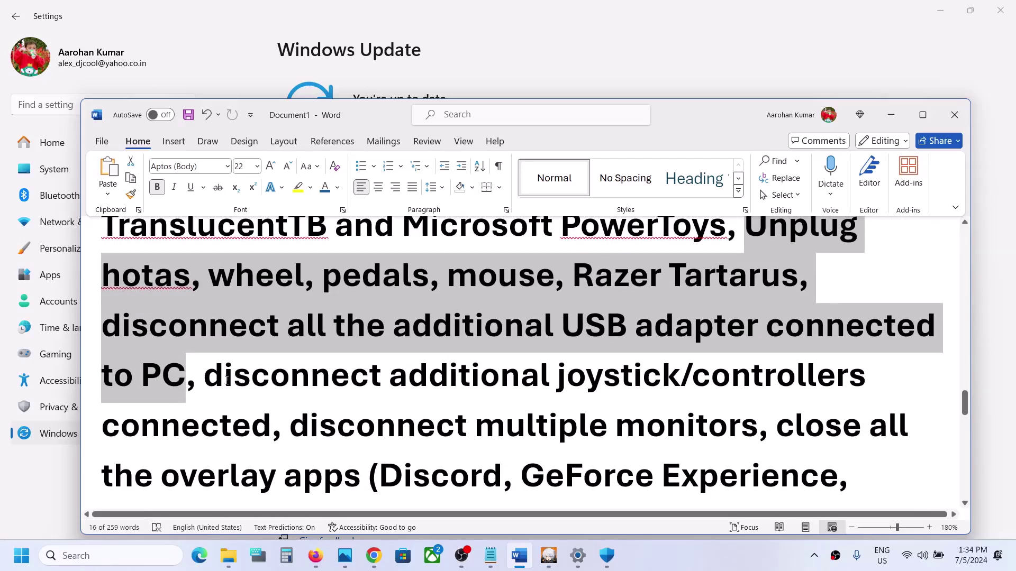
left_click_drag(206, 375, 263, 426)
Highlight the advice to close overlay apps such as Discord and GeForce Experience
scroll(263, 426, "down", 1)
left_click_drag(291, 358, 741, 355)
scroll(741, 355, "down", 1)
left_click_drag(888, 275, 362, 328)
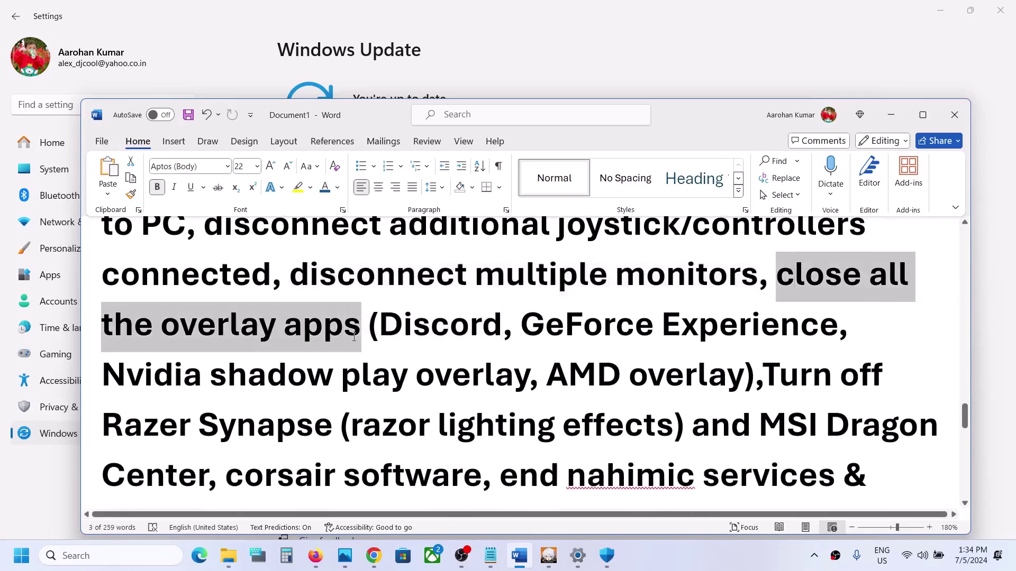
left_click(379, 324)
left_click_drag(615, 336, 756, 332)
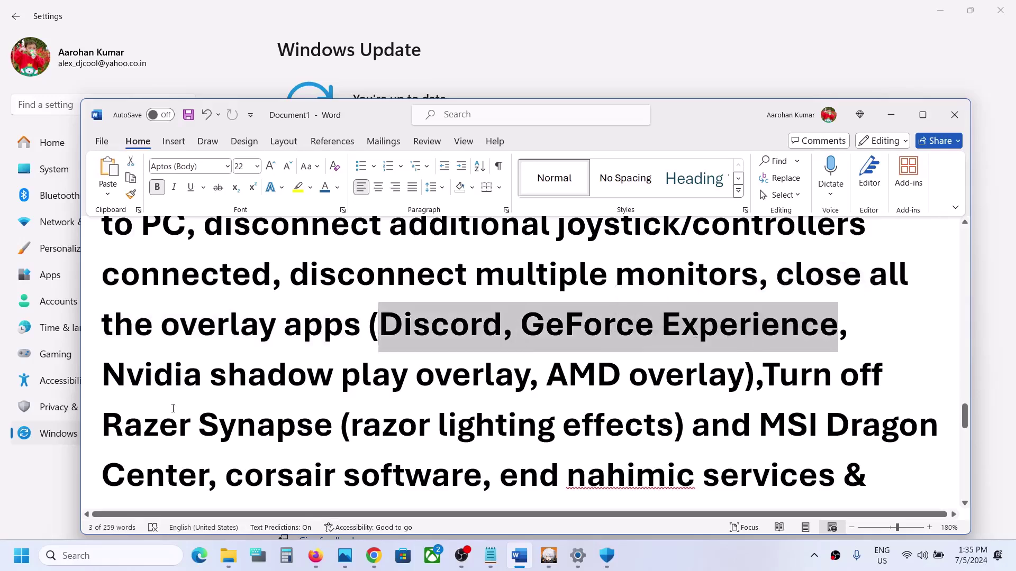
scroll(516, 387, "down", 1)
left_click_drag(302, 309, 160, 309)
Highlight the Task Manager, close-browsers-and-apps and perform-clean-boot advice
left_click_drag(765, 357, 573, 495)
scroll(635, 413, "down", 1)
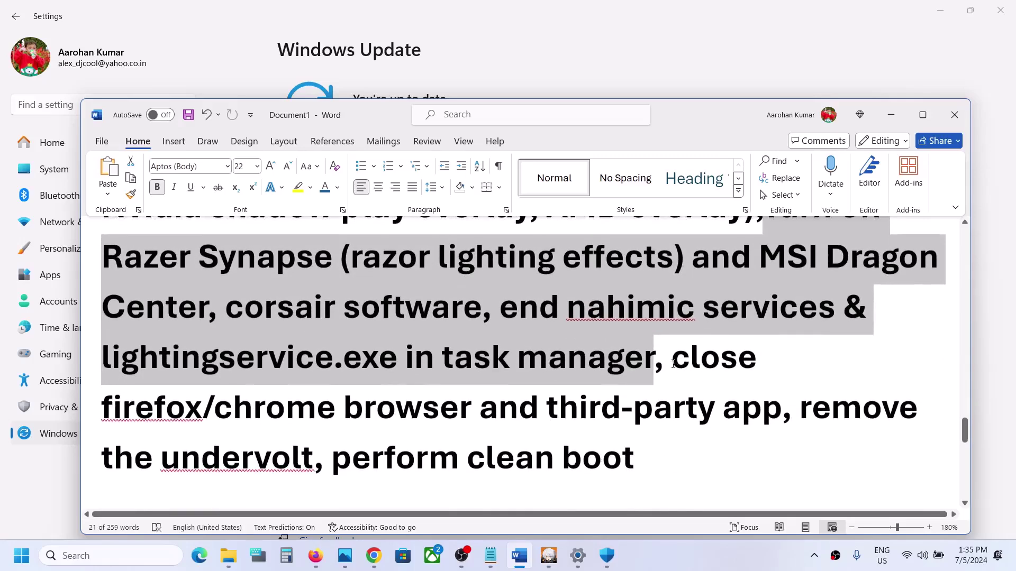
left_click_drag(673, 363, 648, 450)
left_click(314, 461)
left_click(19, 568)
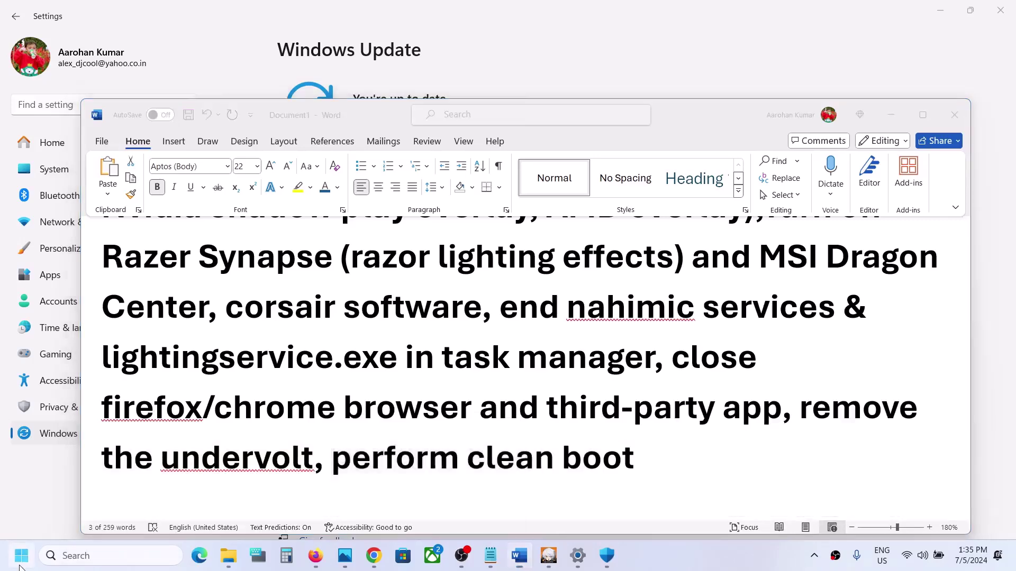
In System Configuration's Services tab, hide Microsoft services, disable the rest, apply, and restart later
type("system")
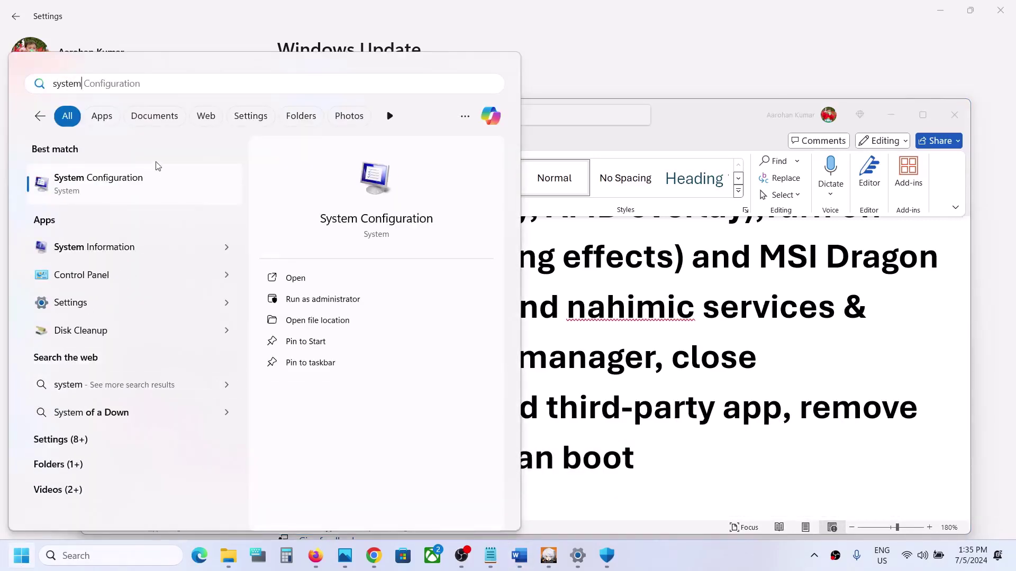
left_click(134, 181)
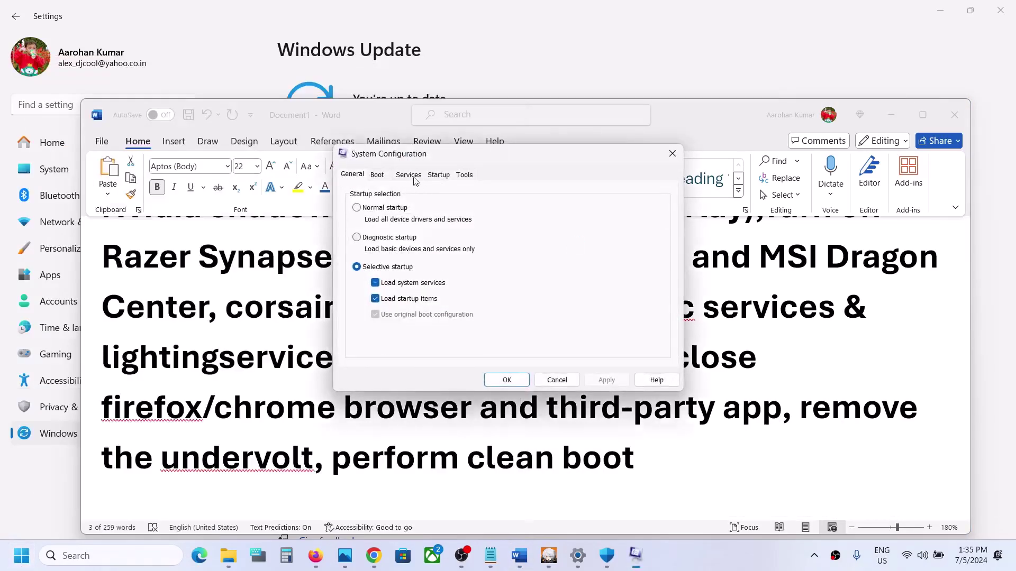
left_click(408, 175)
left_click(361, 359)
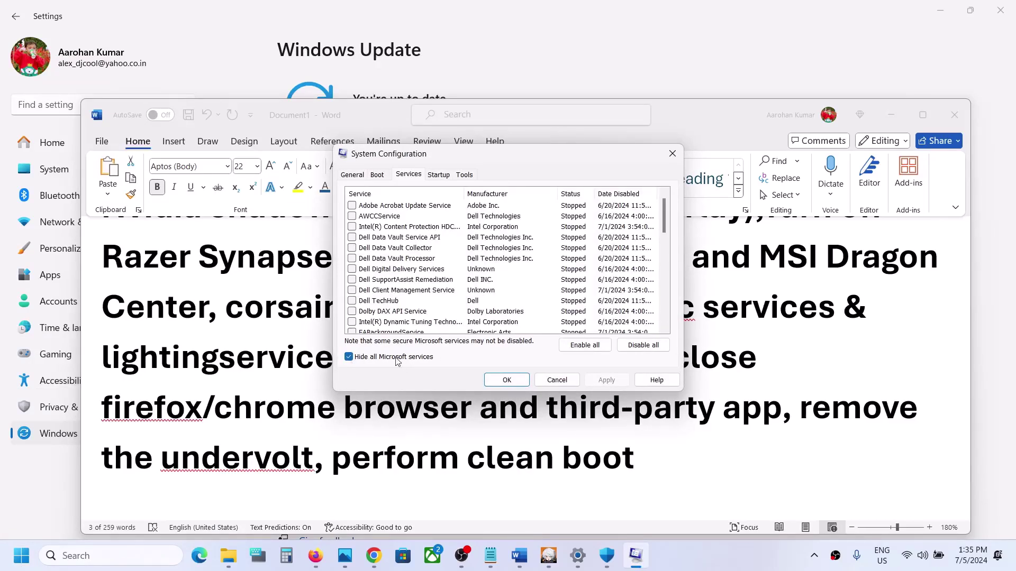
left_click(643, 345)
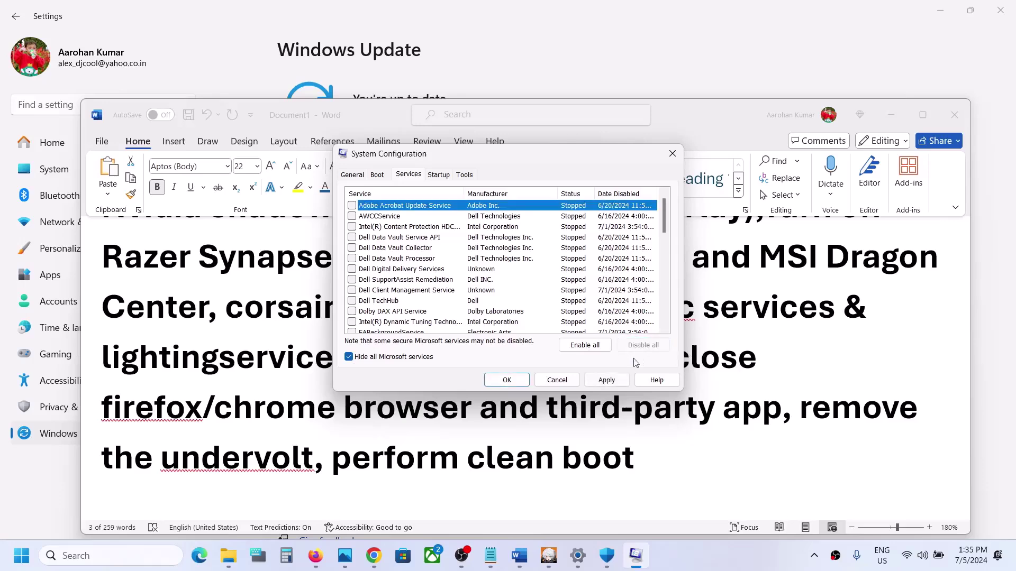
left_click(607, 380)
left_click(506, 380)
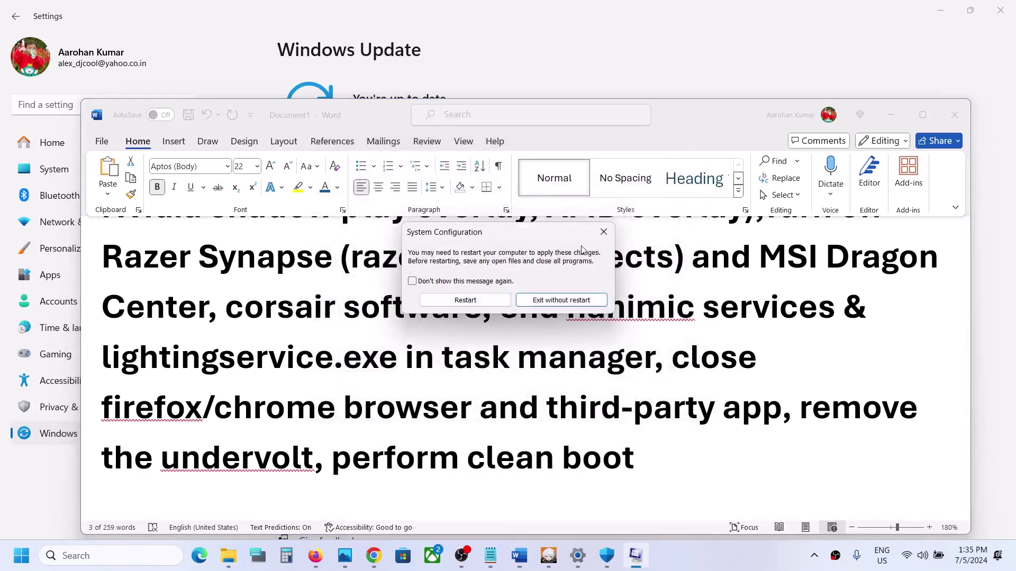
left_click(604, 231)
scroll(370, 391, "down", 5)
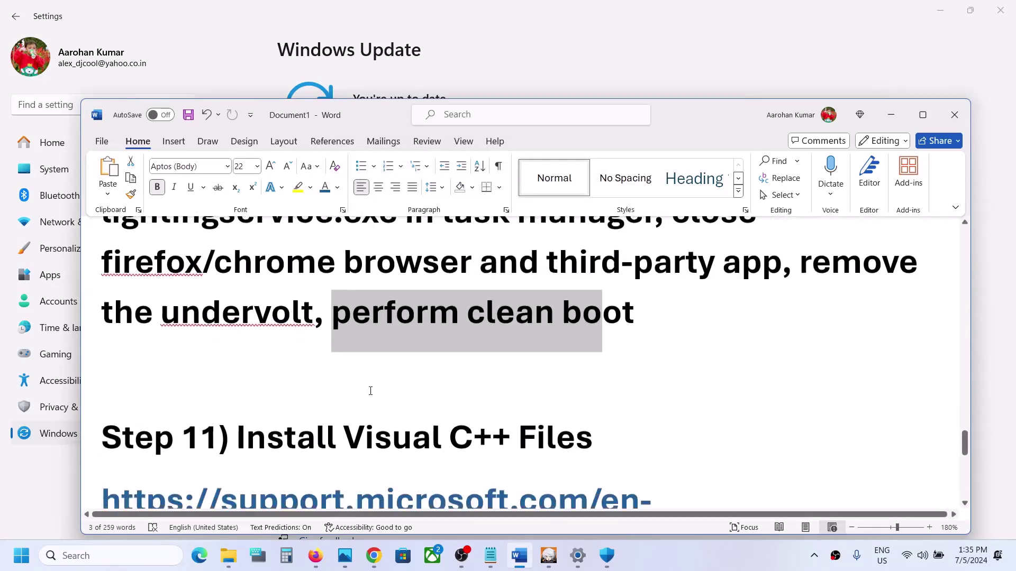